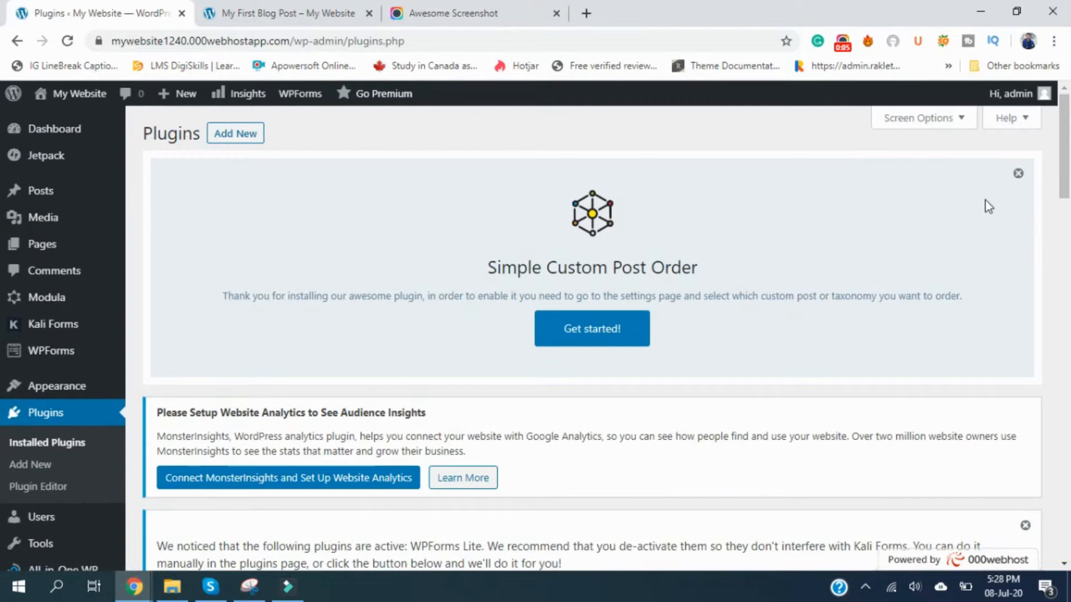
Dismiss the Simple Custom Post Order notice and look through the list of installed plugins
click(1018, 173)
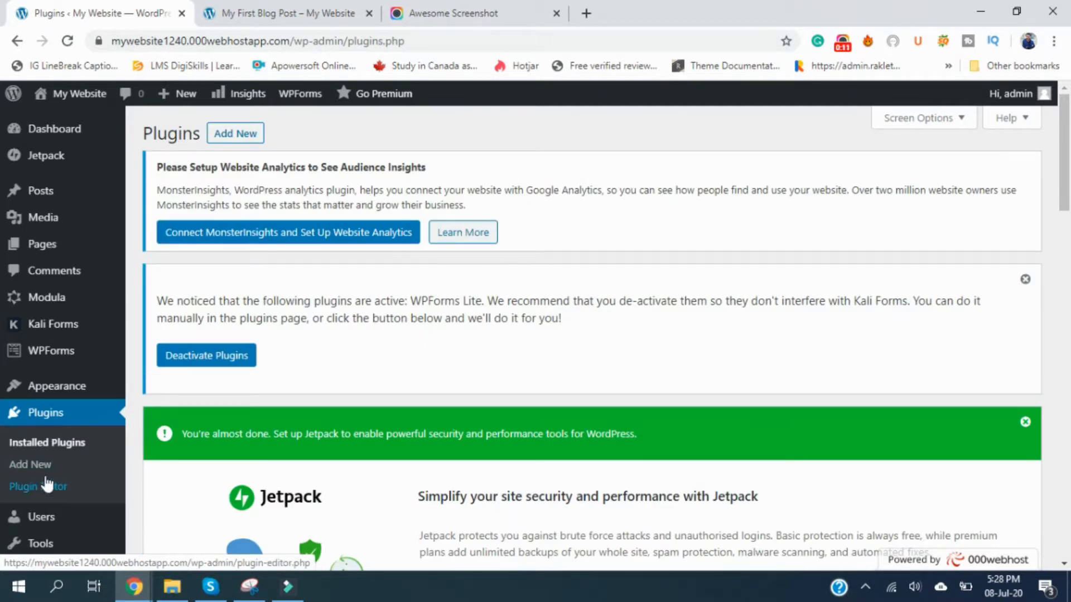
scroll(391, 427, down, 15)
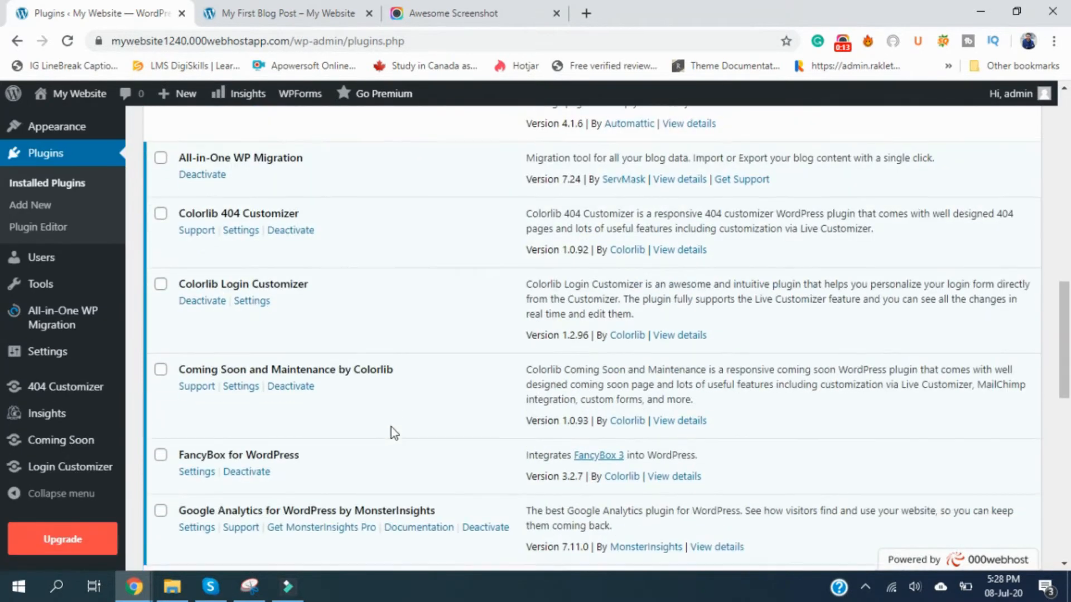
scroll(292, 448, down, 14)
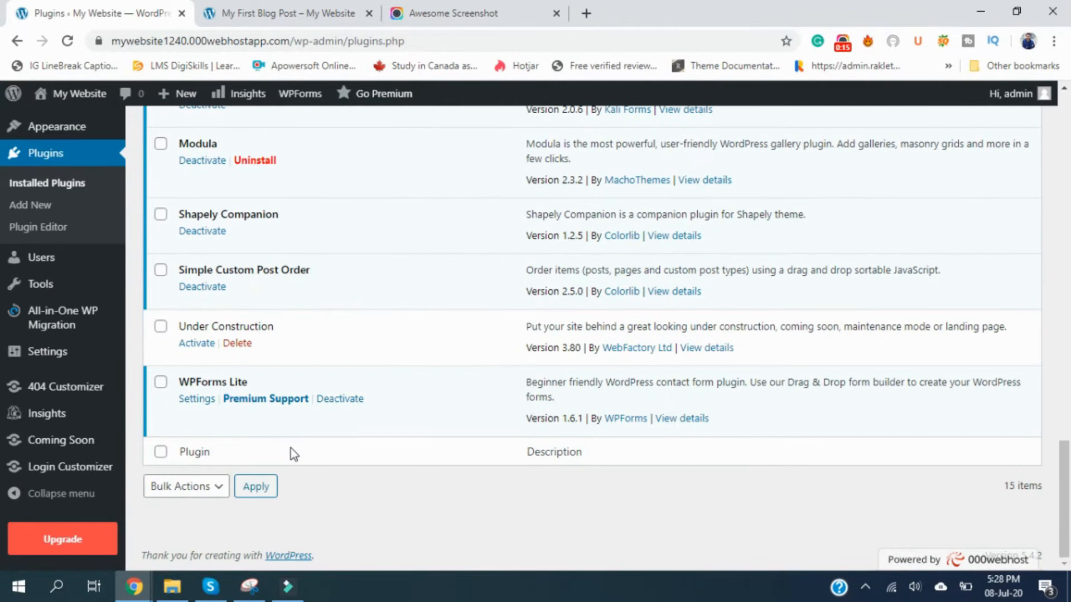
scroll(290, 448, up, 11)
scroll(290, 447, up, 7)
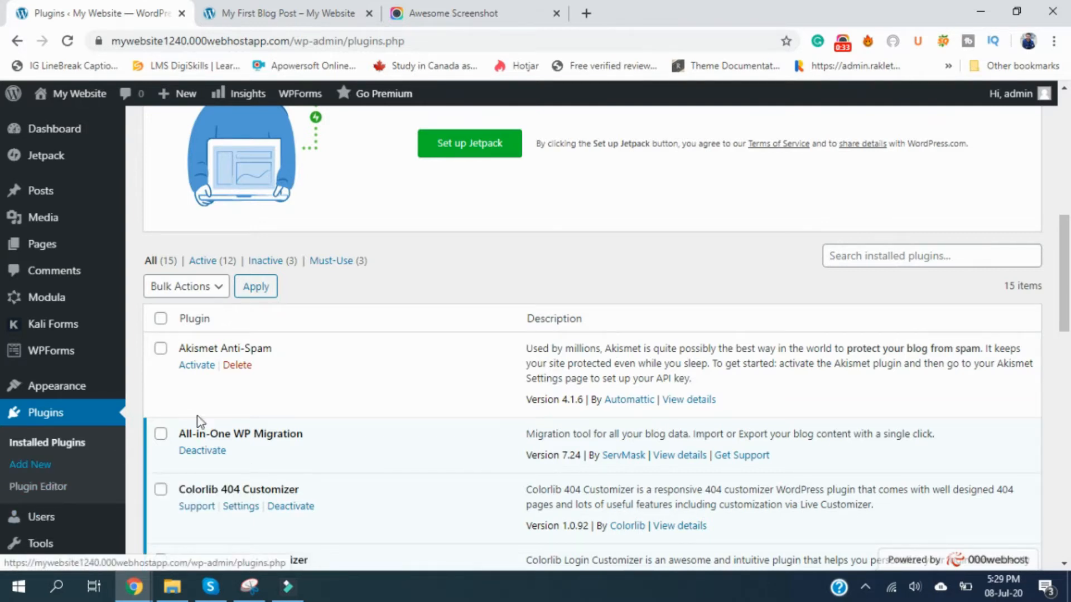
scroll(289, 359, down, 8)
scroll(288, 353, down, 8)
scroll(287, 356, up, 8)
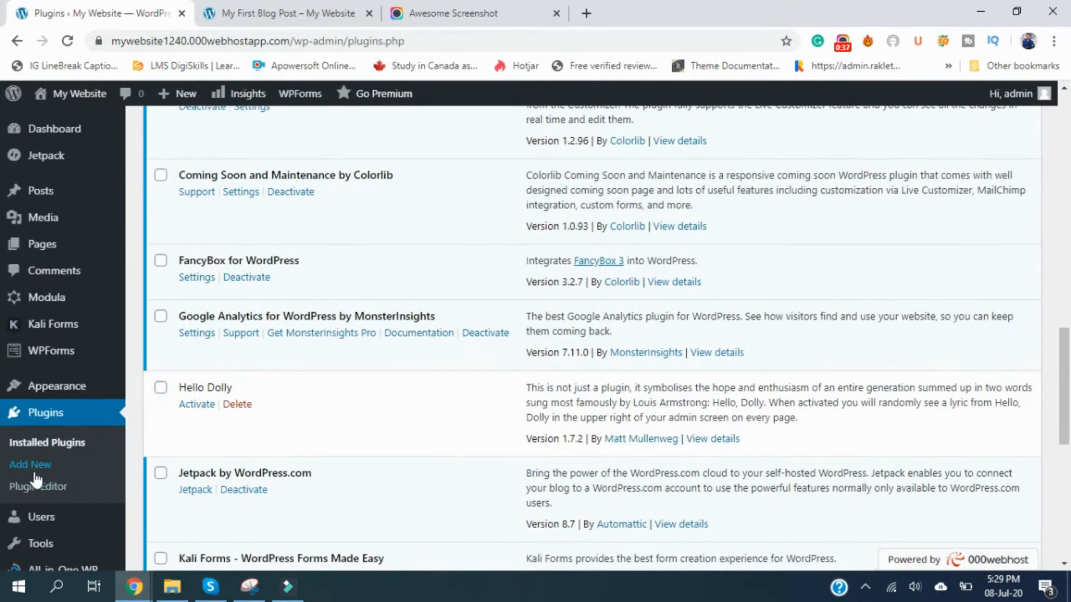
Open the page for adding new plugins and search it for WooCommerce
click(36, 473)
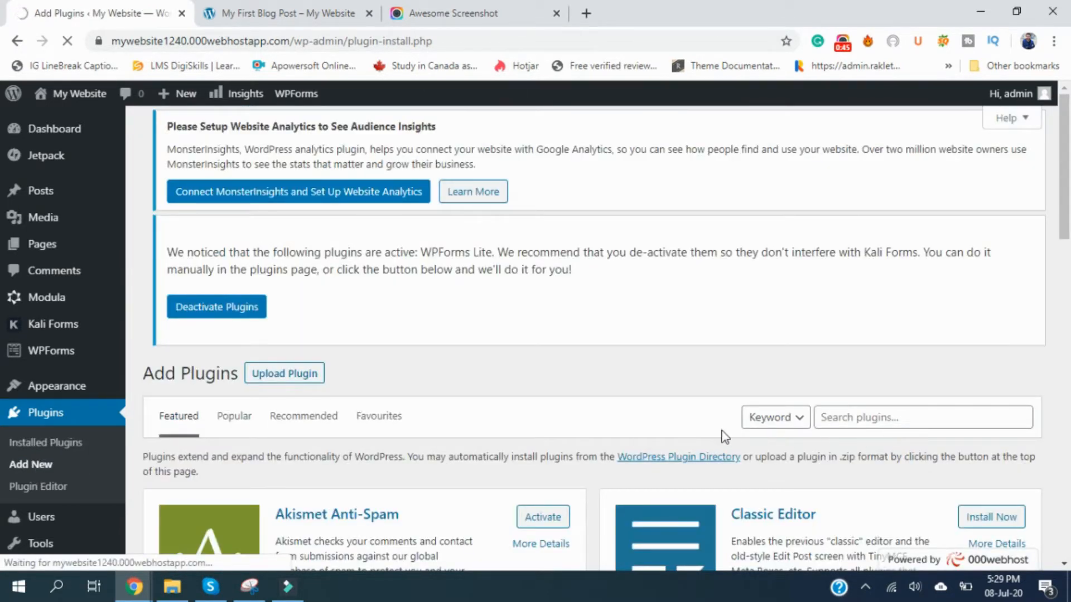
click(928, 421)
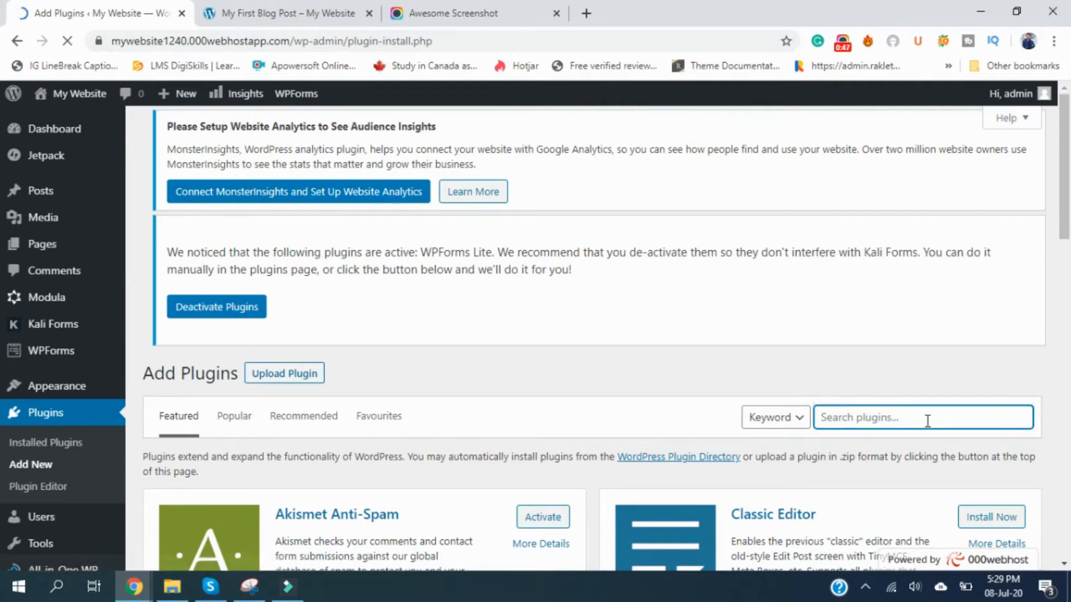
scroll(949, 404, down, 1)
scroll(947, 418, down, 8)
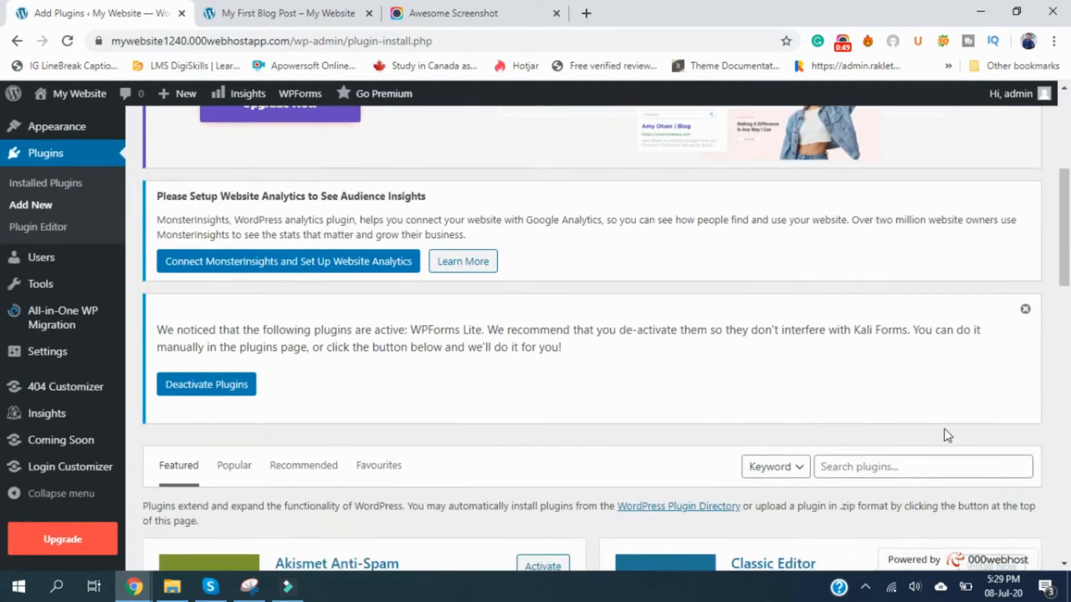
click(922, 310)
text(WooCommerce)
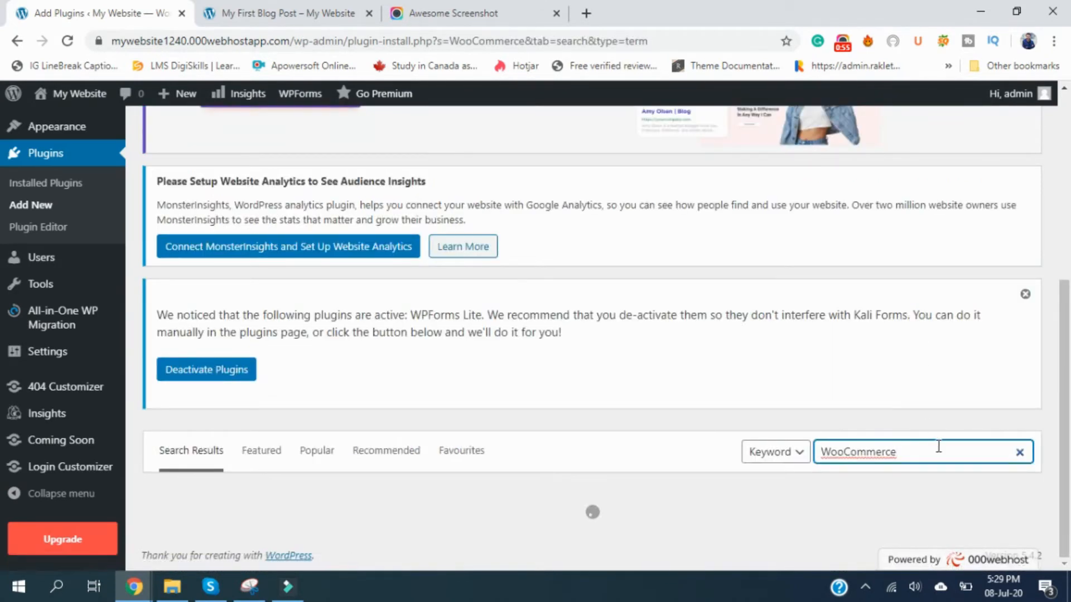
Try to install the WooCommerce plugin by Automattic from the search results and dismiss the error notice
scroll(959, 441, down, 4)
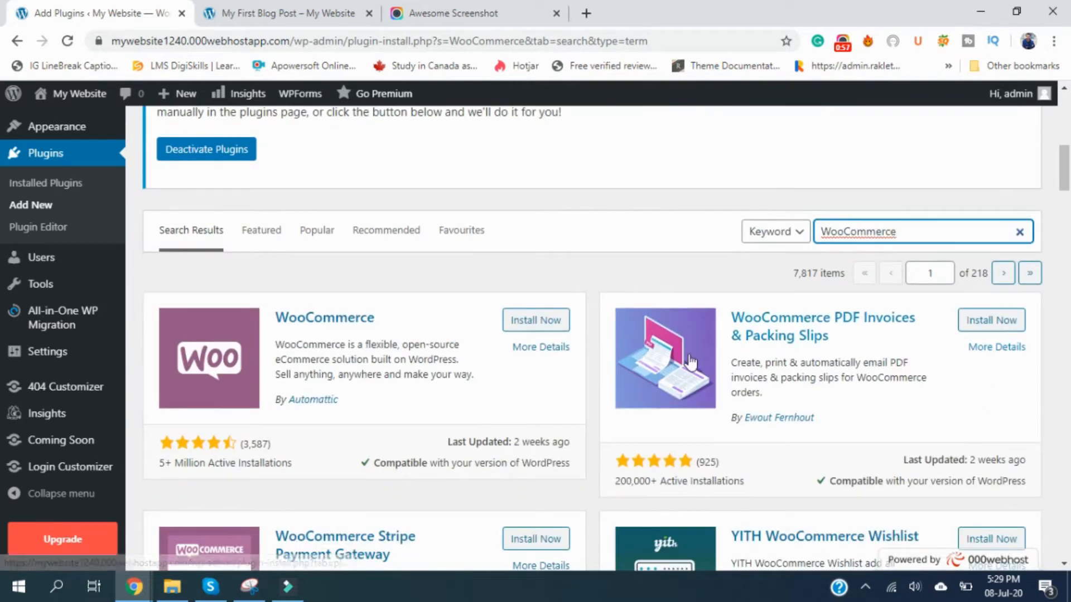
scroll(477, 376, down, 3)
scroll(477, 379, up, 1)
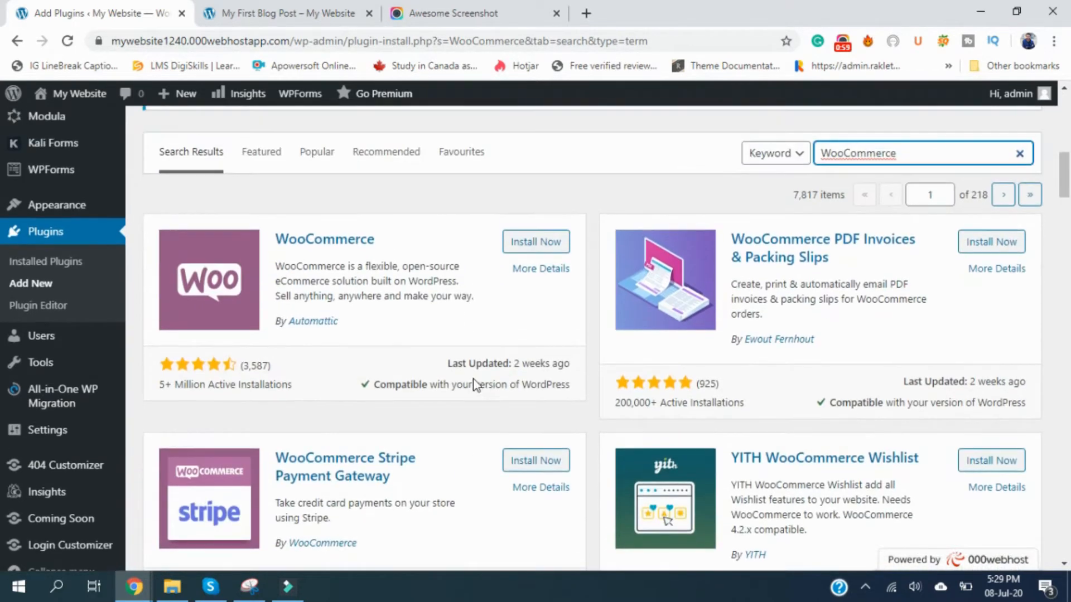
click(537, 244)
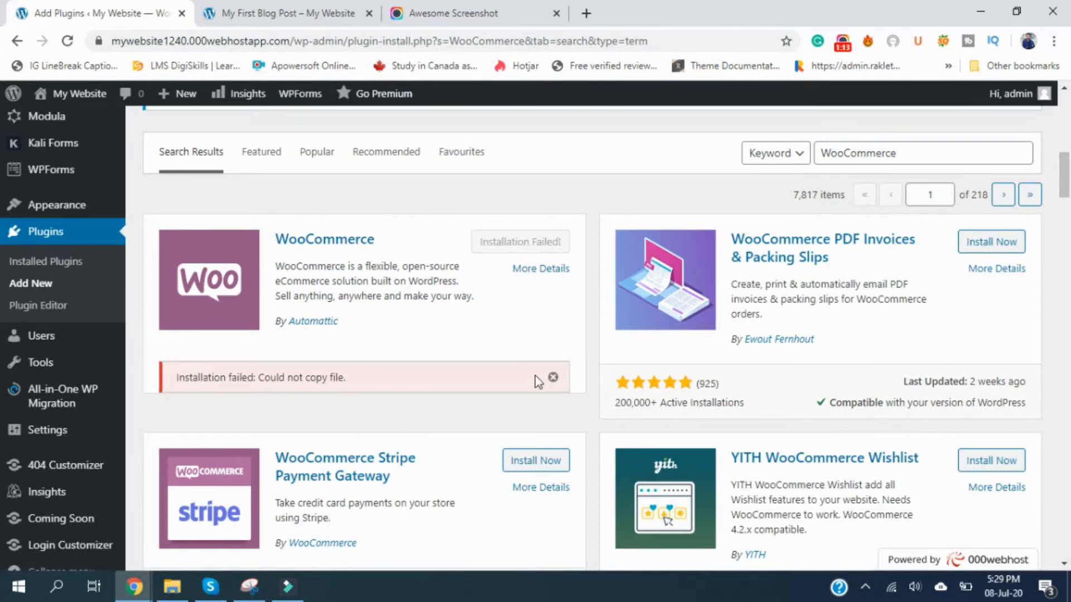
click(553, 377)
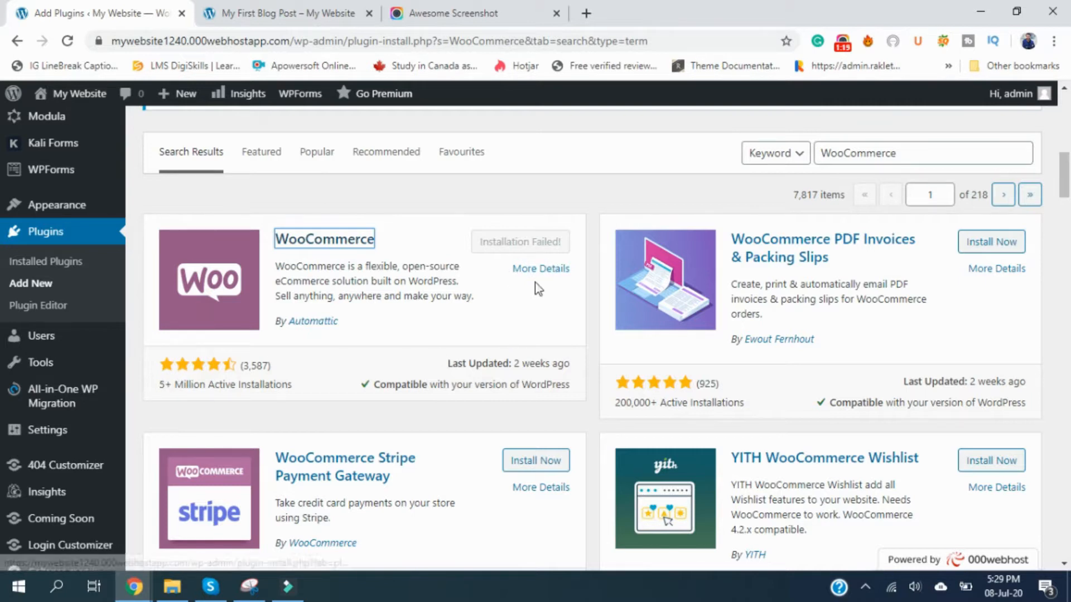
Switch to the recommended plugins and try to install WooCommerce from that list
scroll(494, 337, down, 7)
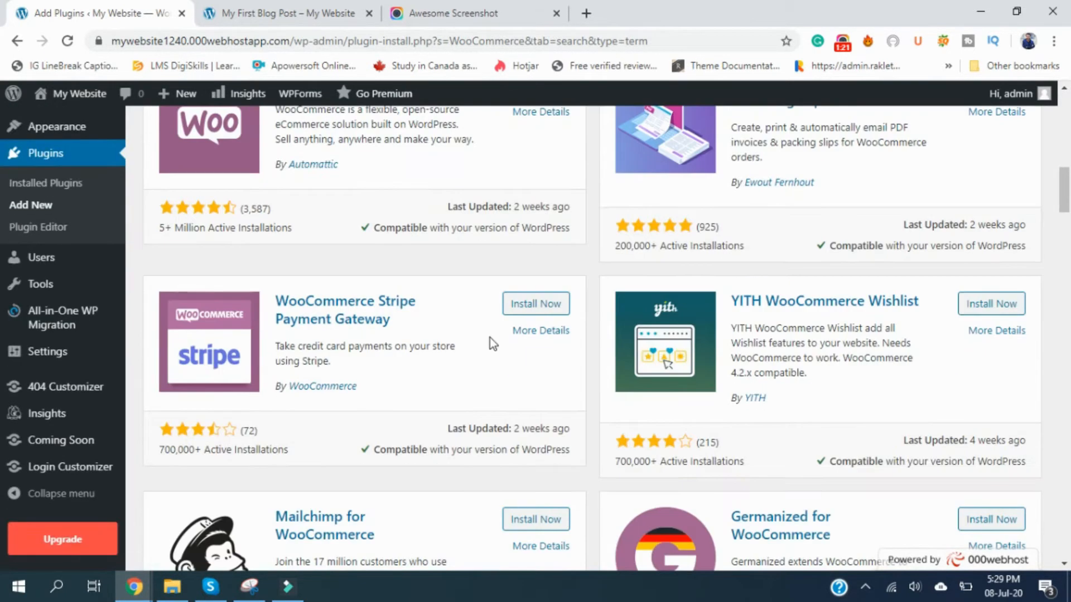
scroll(490, 337, up, 15)
scroll(491, 341, down, 7)
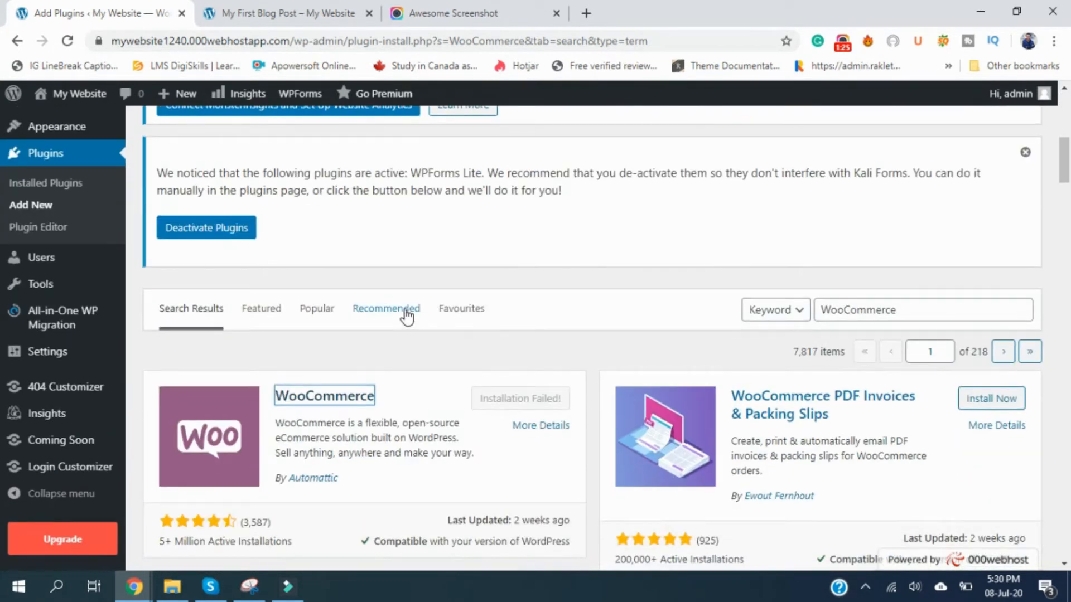
click(407, 312)
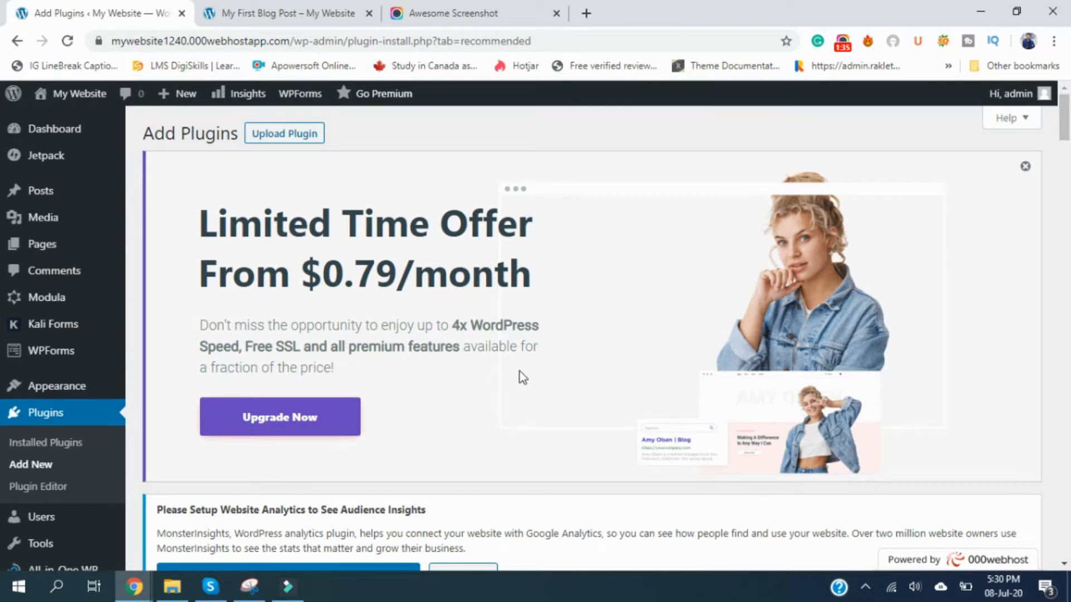
scroll(520, 372, down, 10)
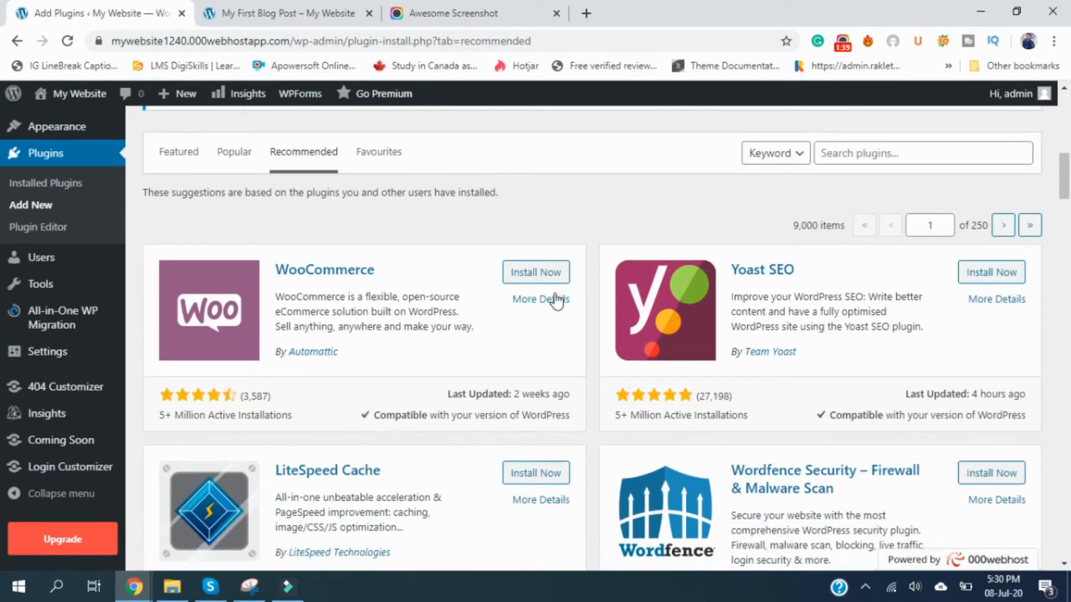
click(538, 282)
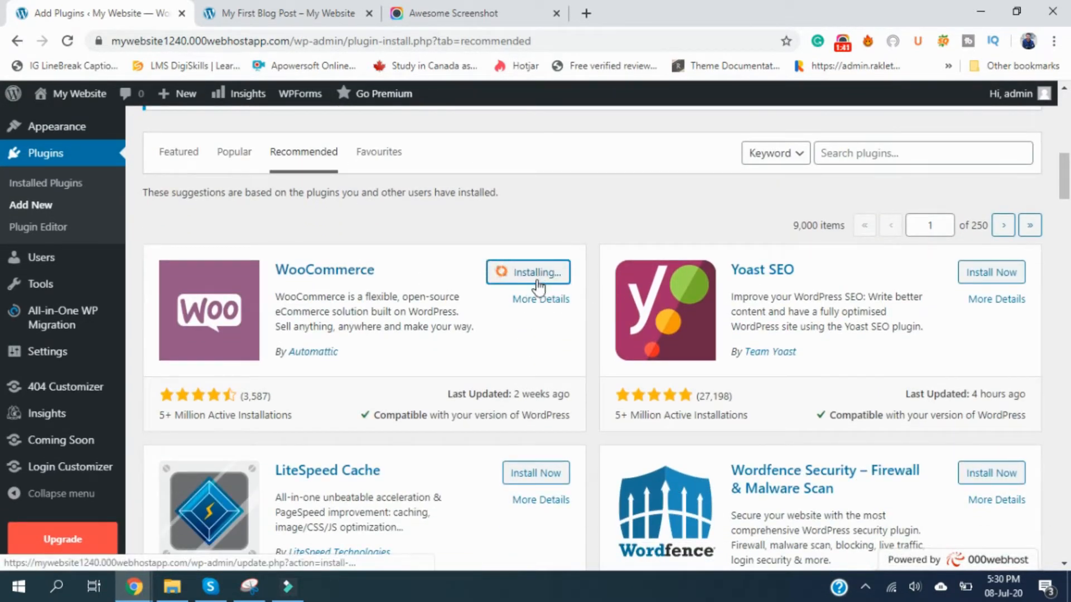
Install and activate the Yoast SEO plugin from the recommended plugins and reload the page
click(993, 279)
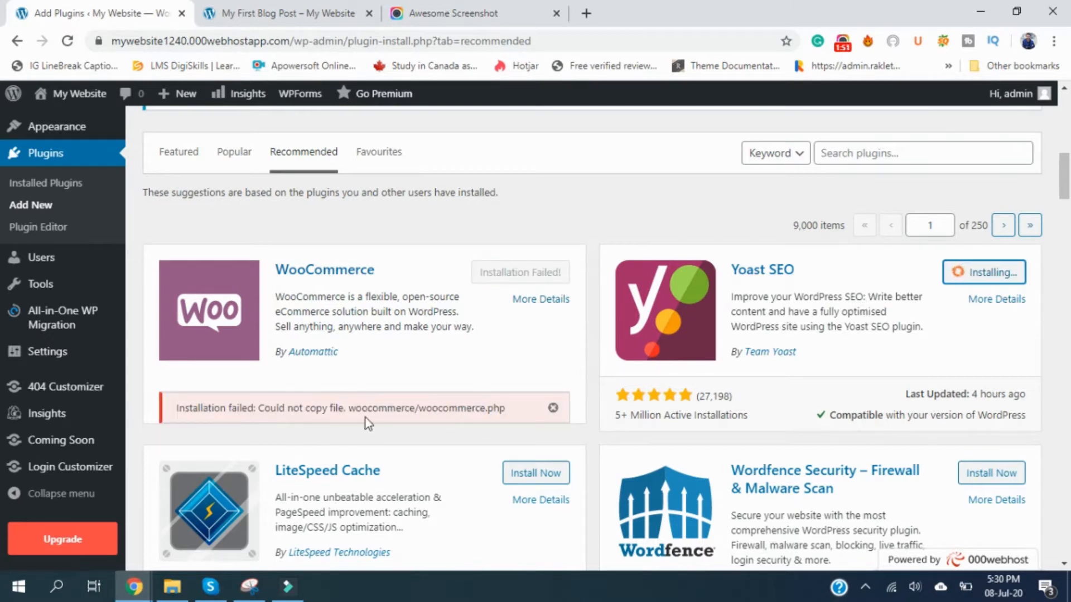
click(552, 408)
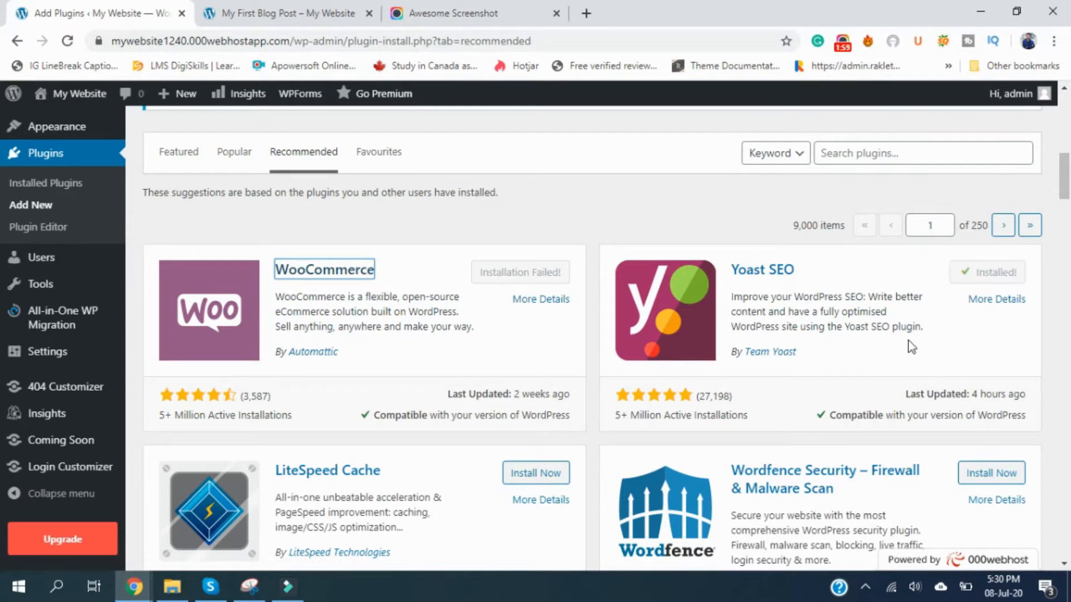
click(987, 285)
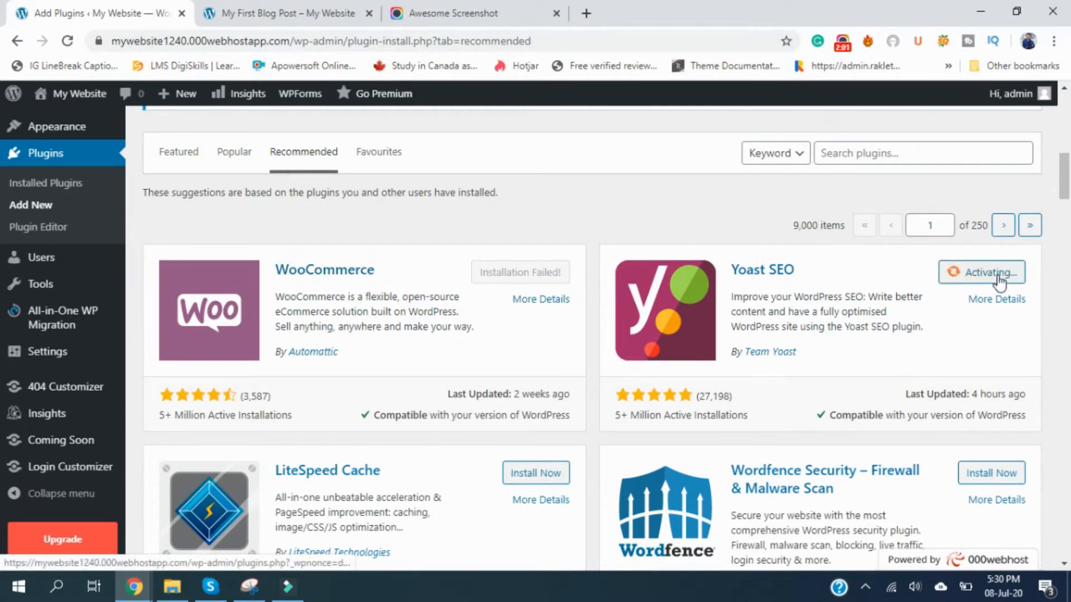
scroll(781, 334, down, 1)
scroll(750, 325, down, 2)
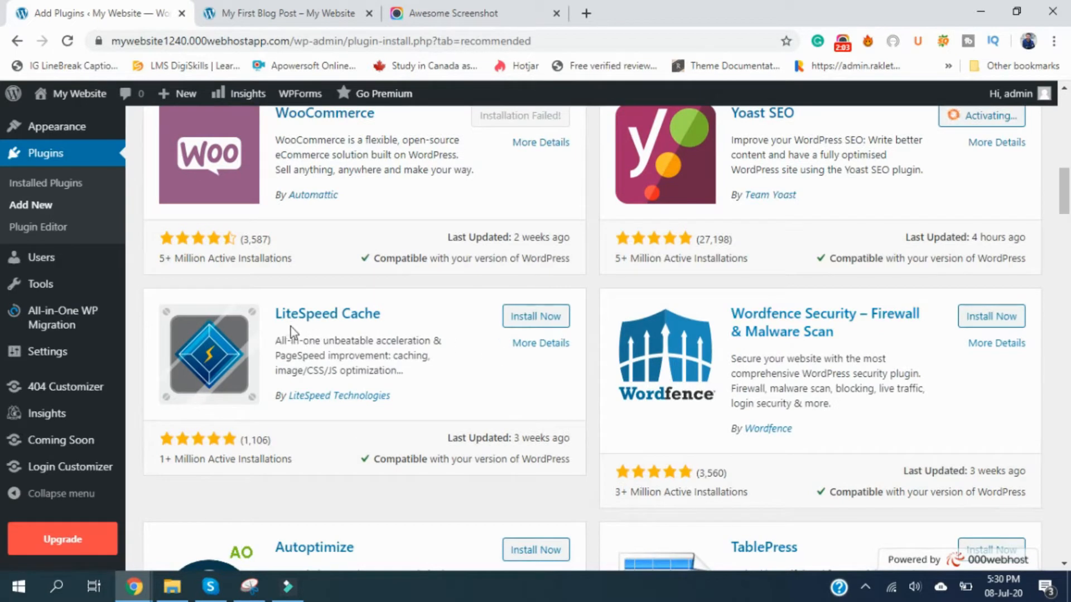
scroll(444, 339, down, 2)
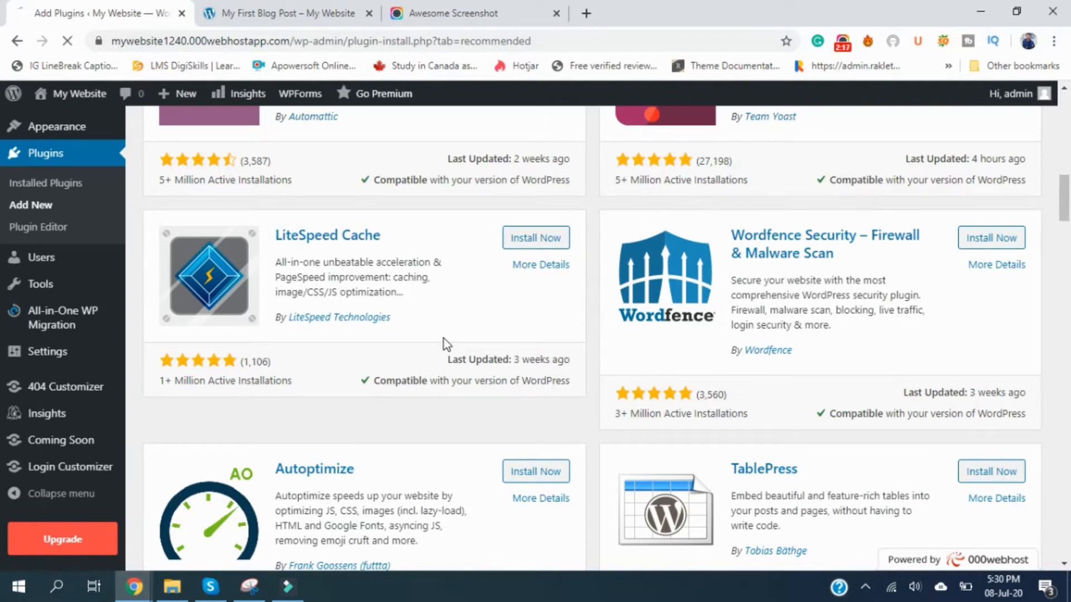
key(F5)
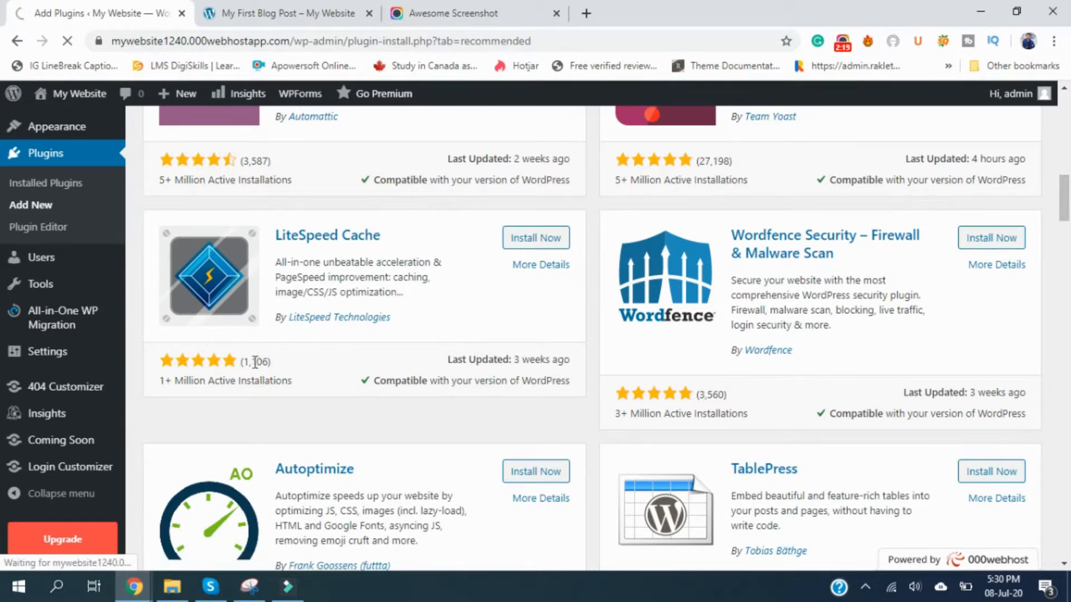
Install the Autoptimize plugin from the recommended plugins and activate it
scroll(267, 377, down, 3)
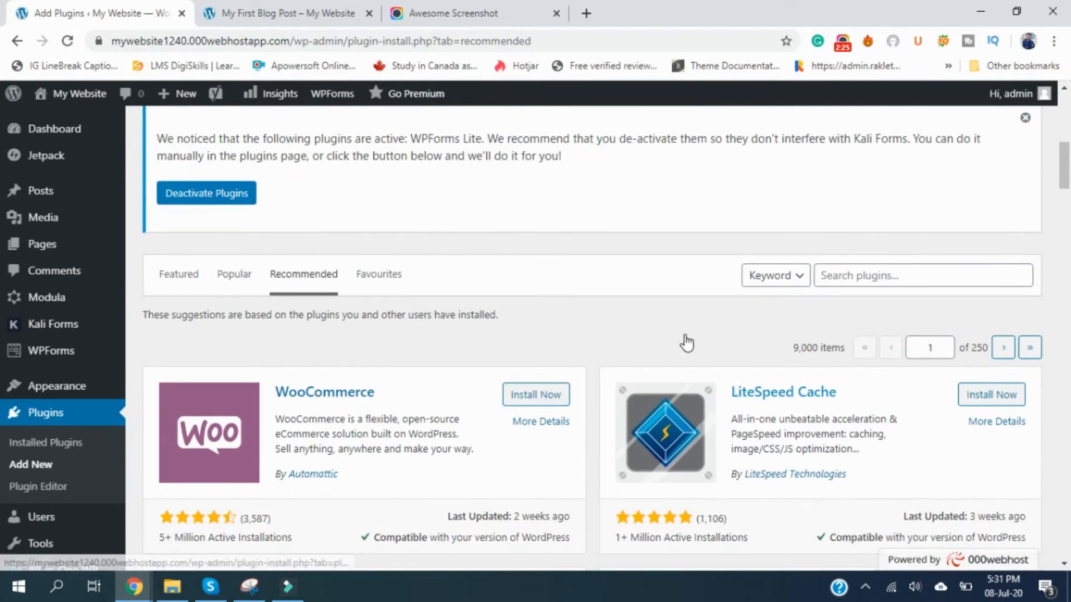
scroll(352, 385, down, 6)
scroll(352, 385, down, 7)
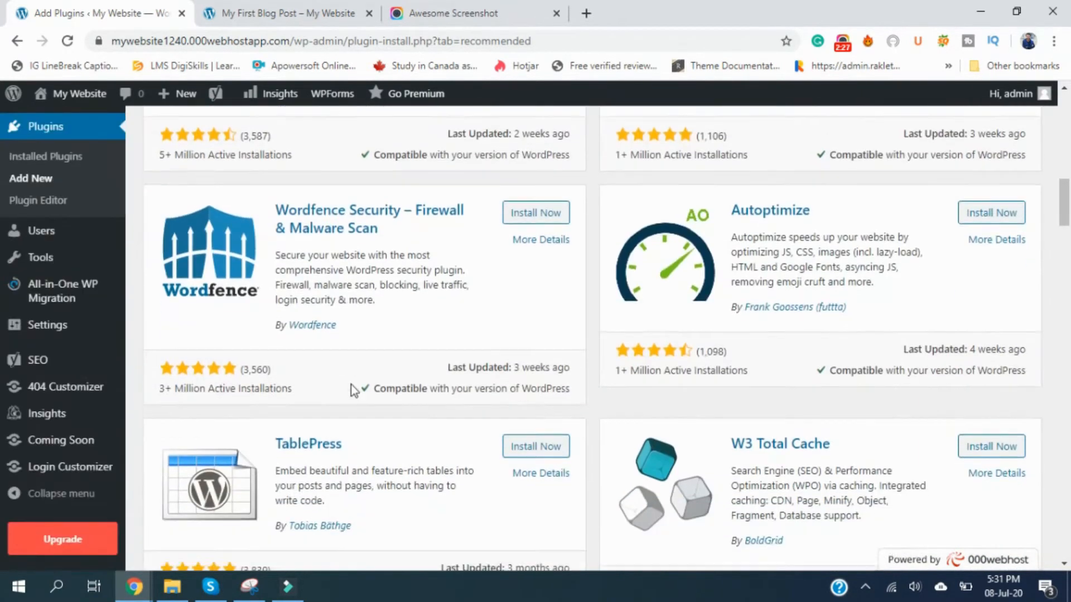
scroll(351, 389, up, 8)
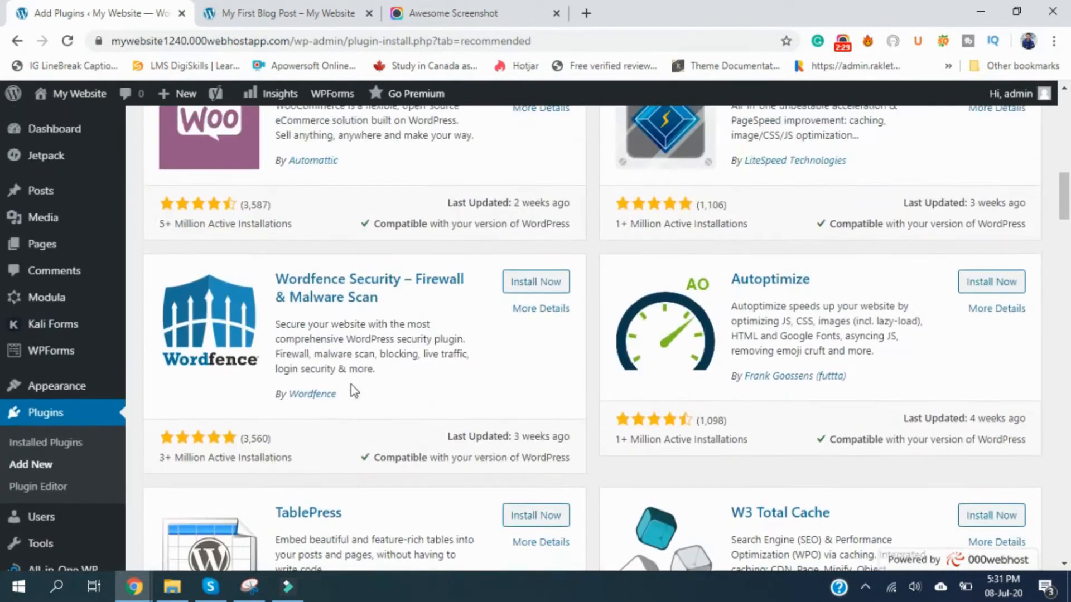
scroll(351, 389, down, 4)
click(979, 210)
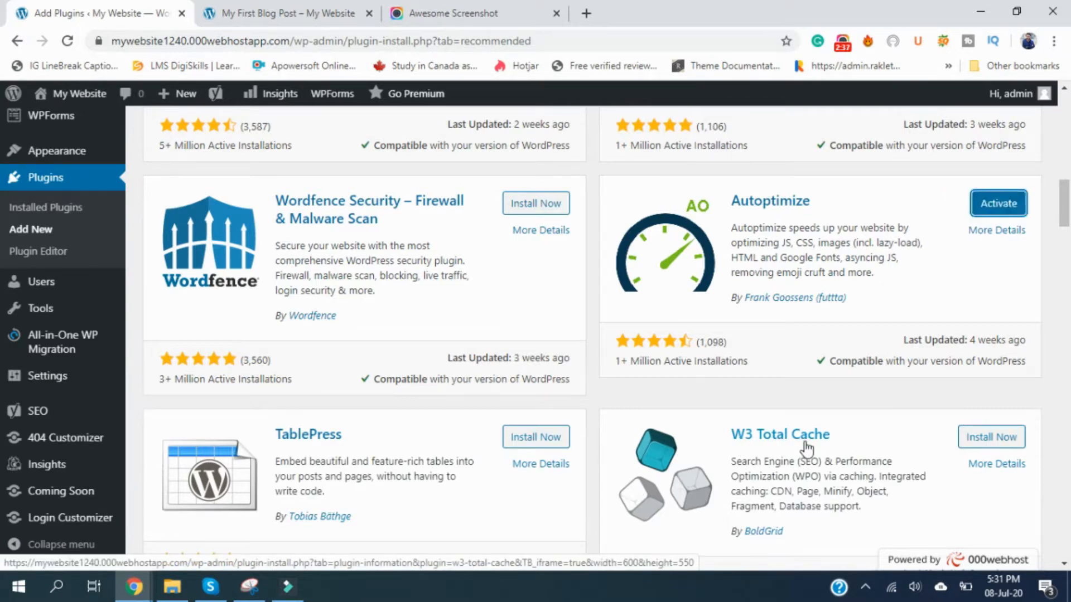
click(1015, 207)
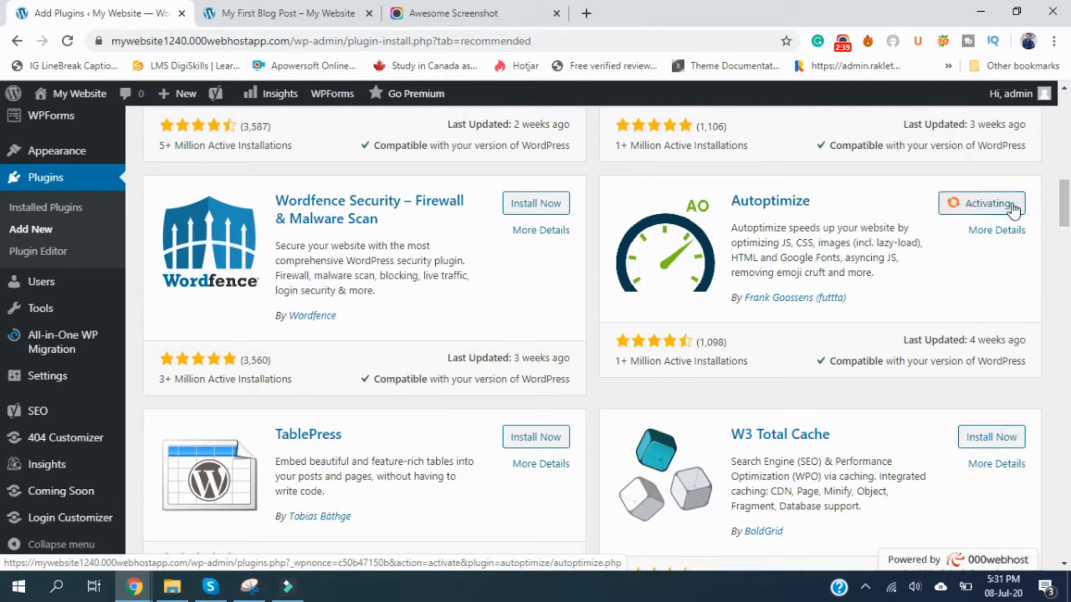
Start installing the UpdraftPlus WordPress Backup Plugin from the recommended plugins, cancelling the page reload so the installation continues
scroll(859, 271, up, 3)
scroll(858, 274, up, 4)
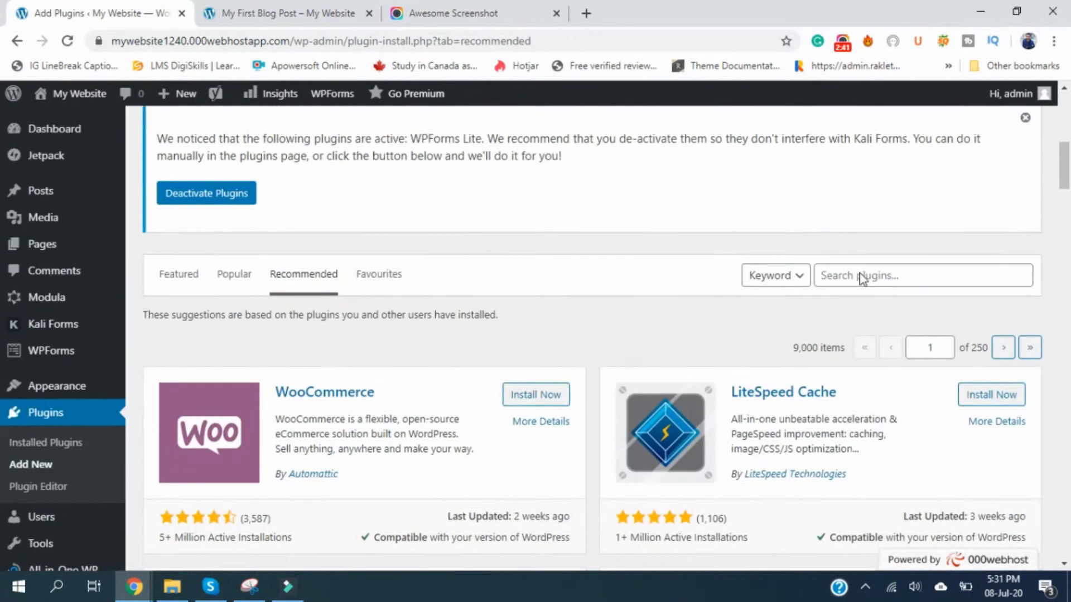
scroll(859, 274, down, 9)
scroll(411, 296, down, 4)
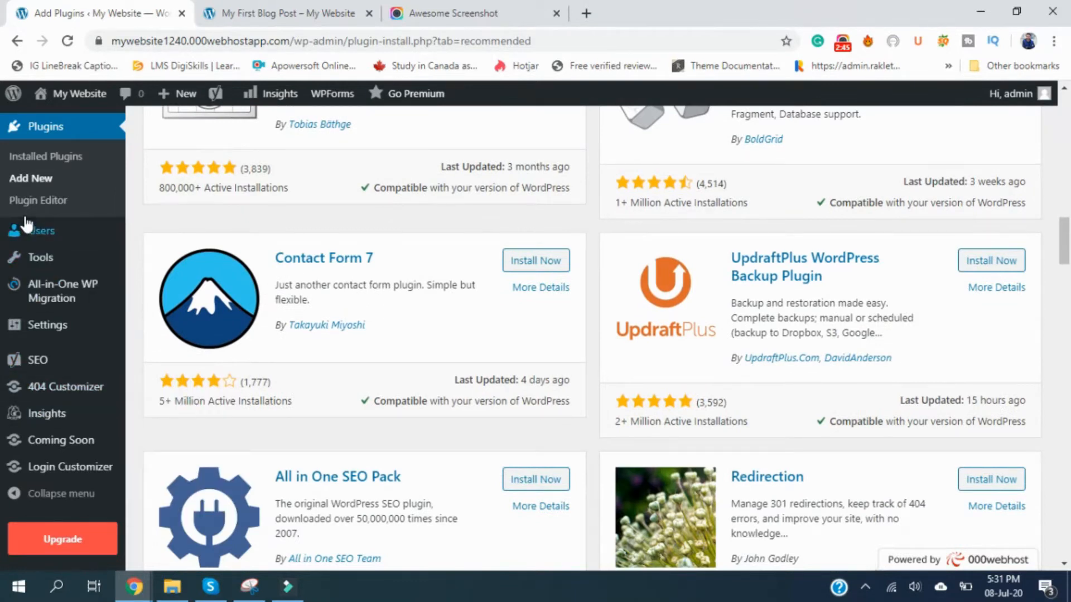
scroll(50, 234, up, 3)
mouse_move(68, 235)
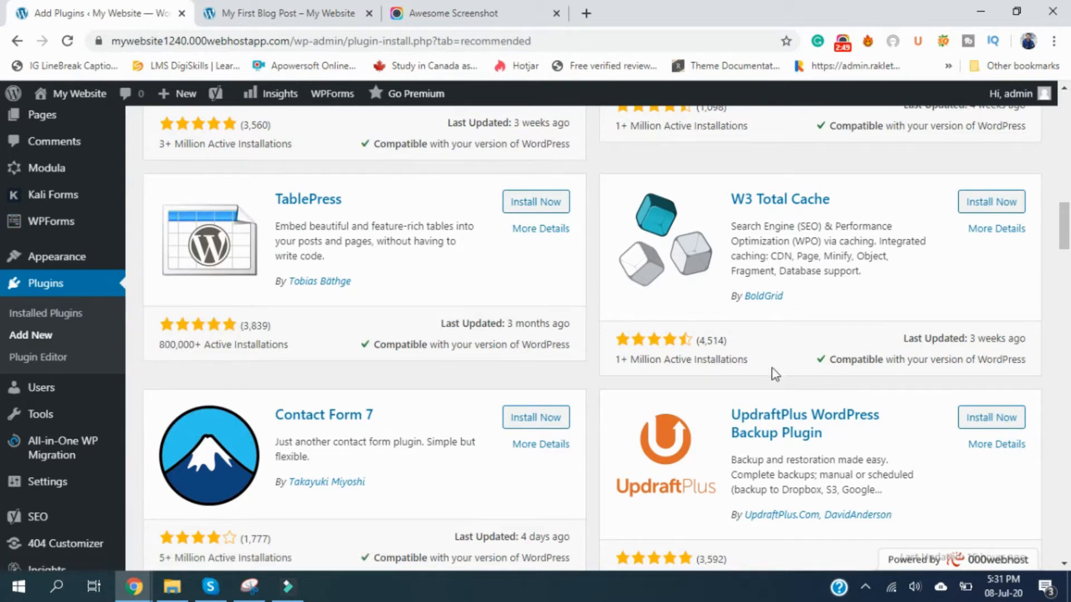
click(988, 420)
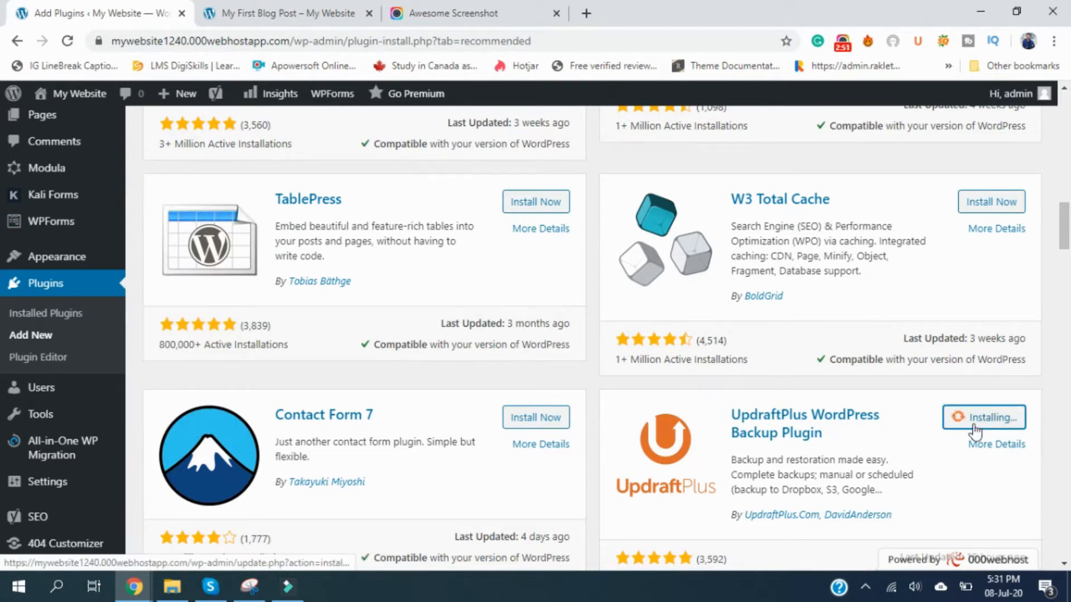
key(F5)
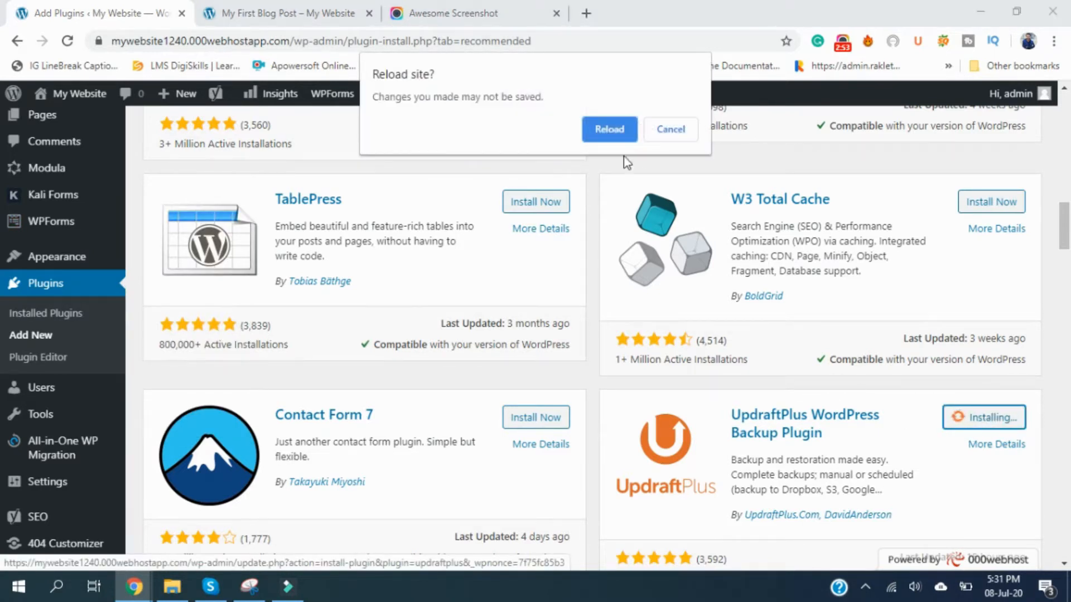
click(662, 133)
scroll(676, 353, up, 7)
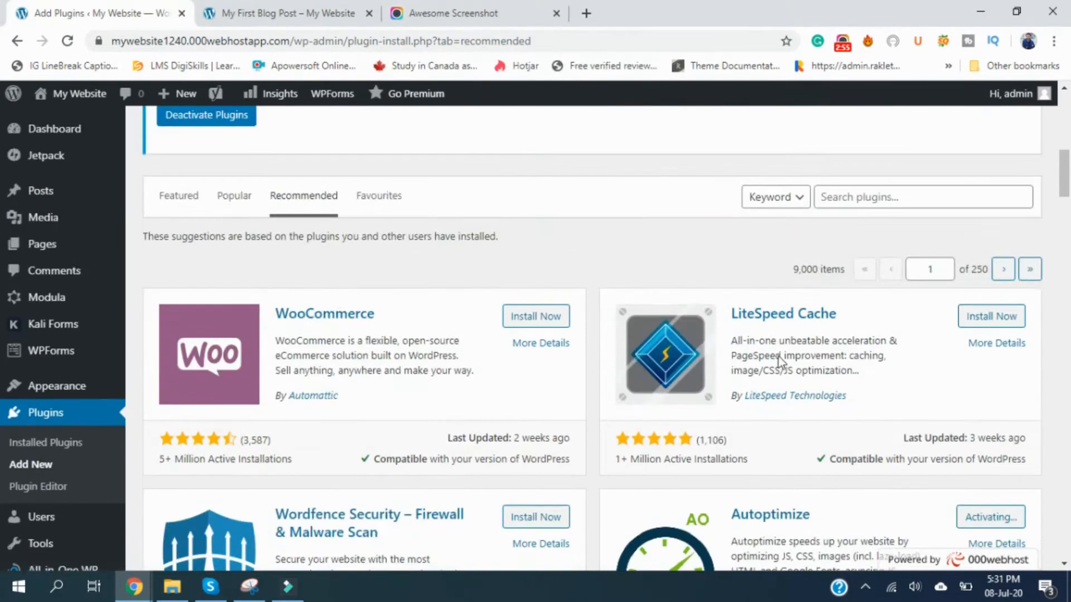
Dismiss the installation error on the UpdraftPlus WordPress Backup Plugin card and view the options in the Yoast SEO menu
scroll(886, 343, down, 5)
scroll(888, 349, up, 4)
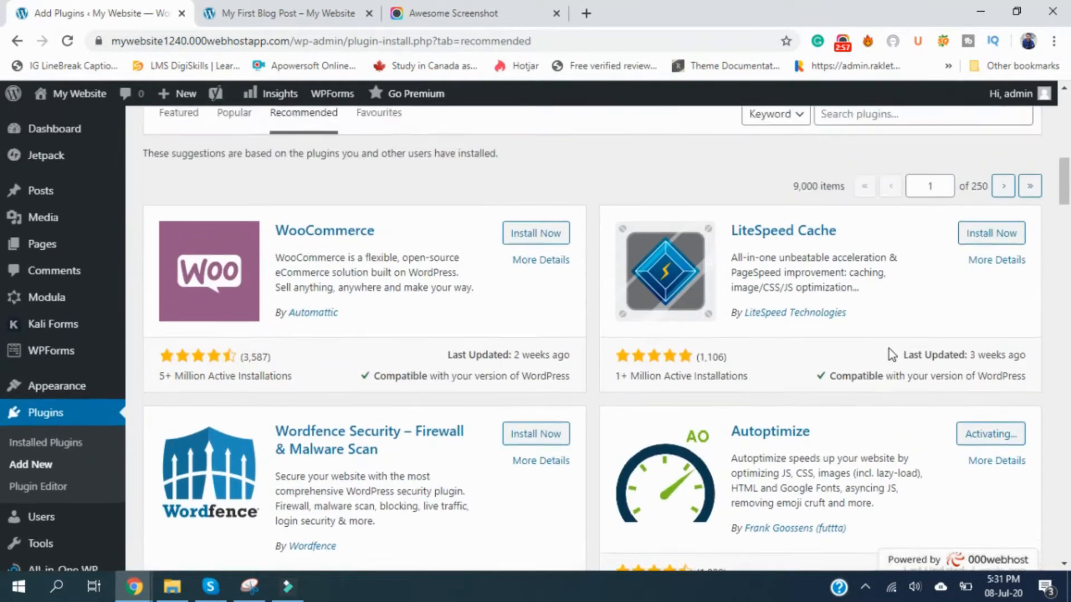
scroll(889, 349, down, 9)
scroll(1002, 269, down, 2)
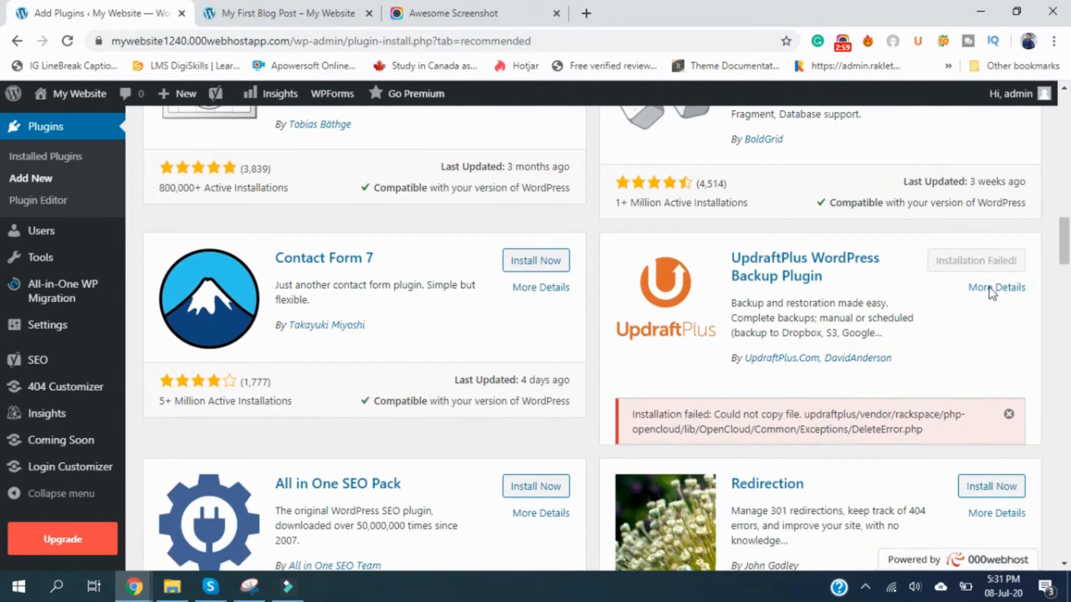
click(1008, 414)
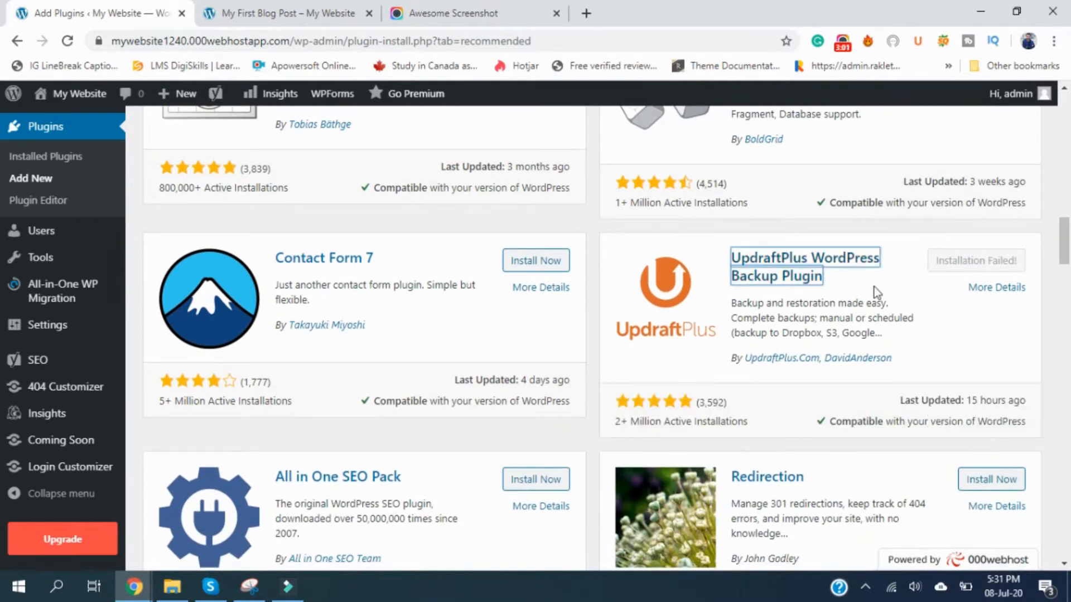
scroll(829, 363, down, 3)
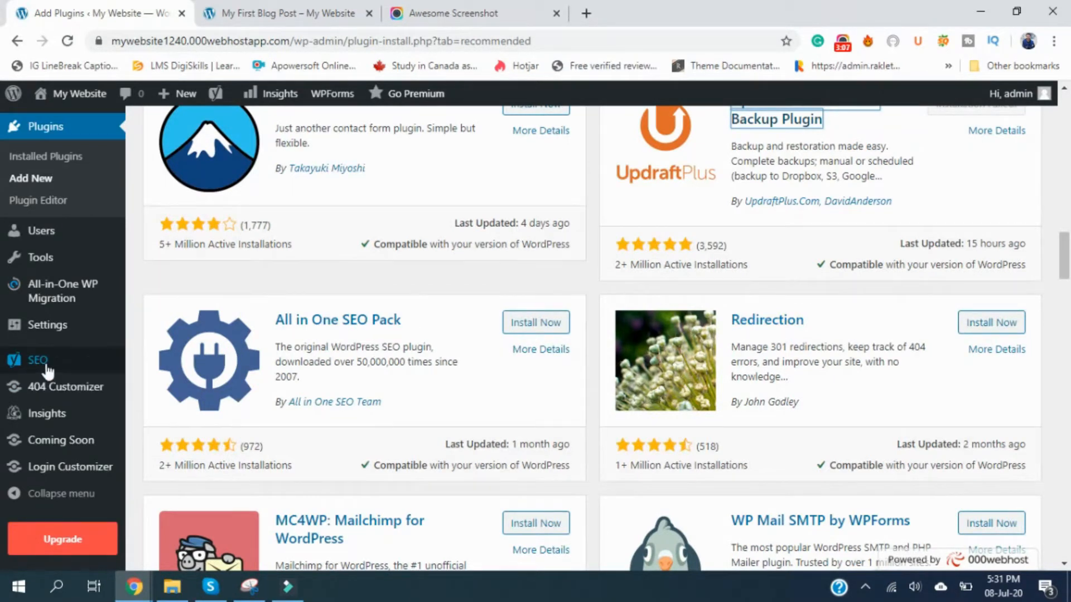
mouse_move(49, 368)
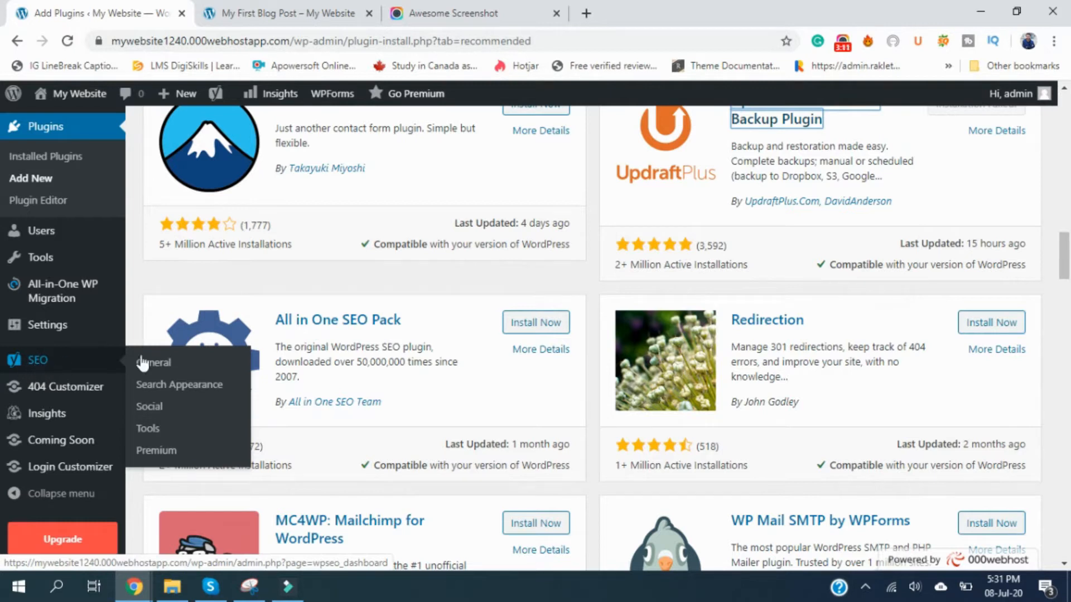
Install and activate the Smush – Compress, Image Optimizer plugin from the recommended plugins
scroll(419, 373, down, 3)
scroll(367, 375, down, 8)
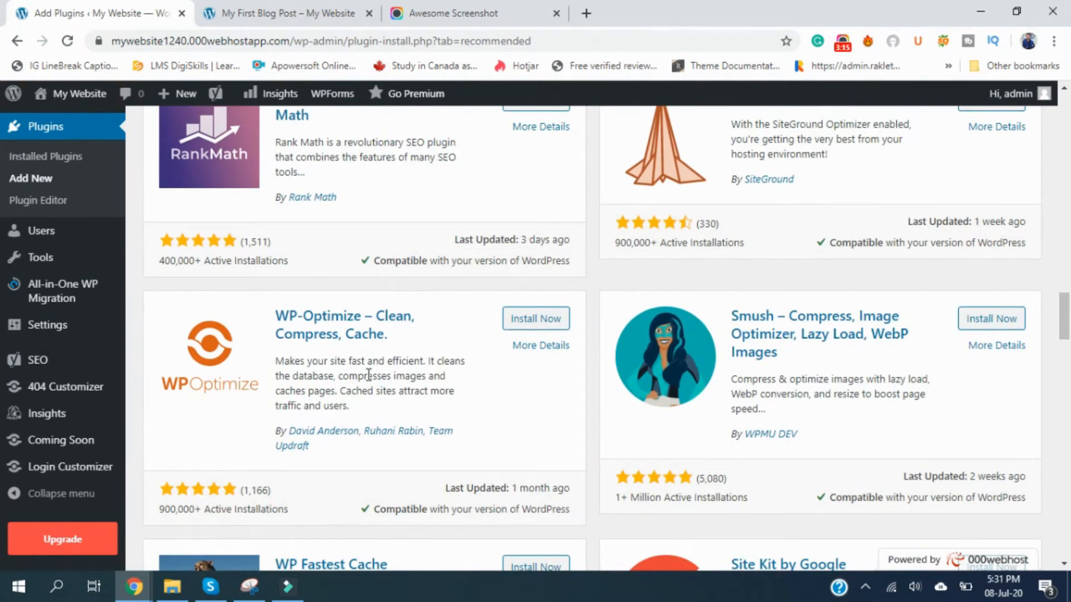
click(1016, 325)
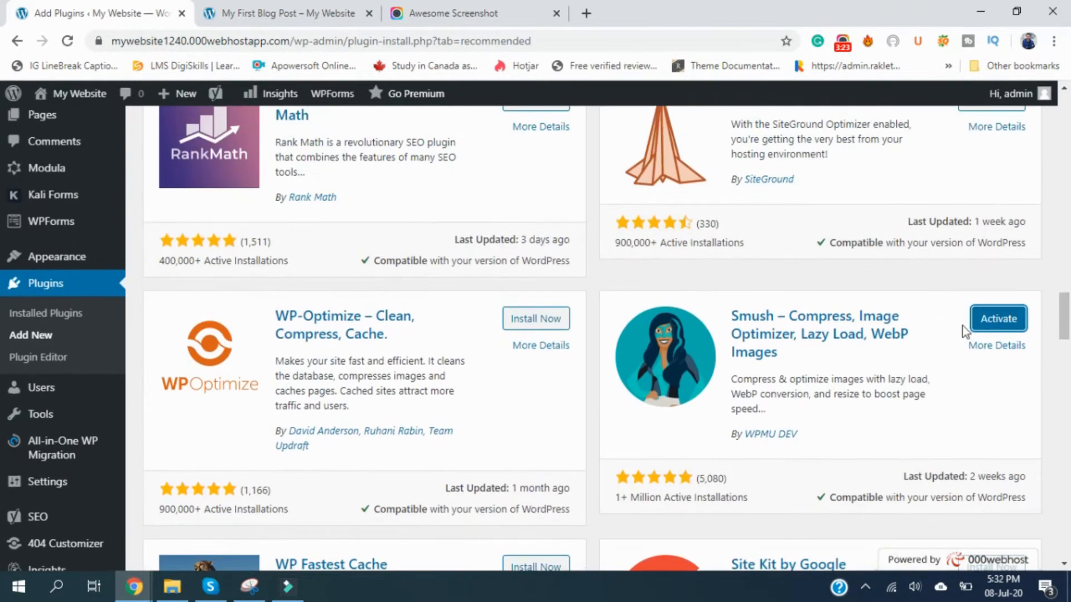
click(995, 326)
Browse the remaining recommended plugins, from WP Fastest Cache and Site Kit by Google down to the end of the list
scroll(957, 342, down, 4)
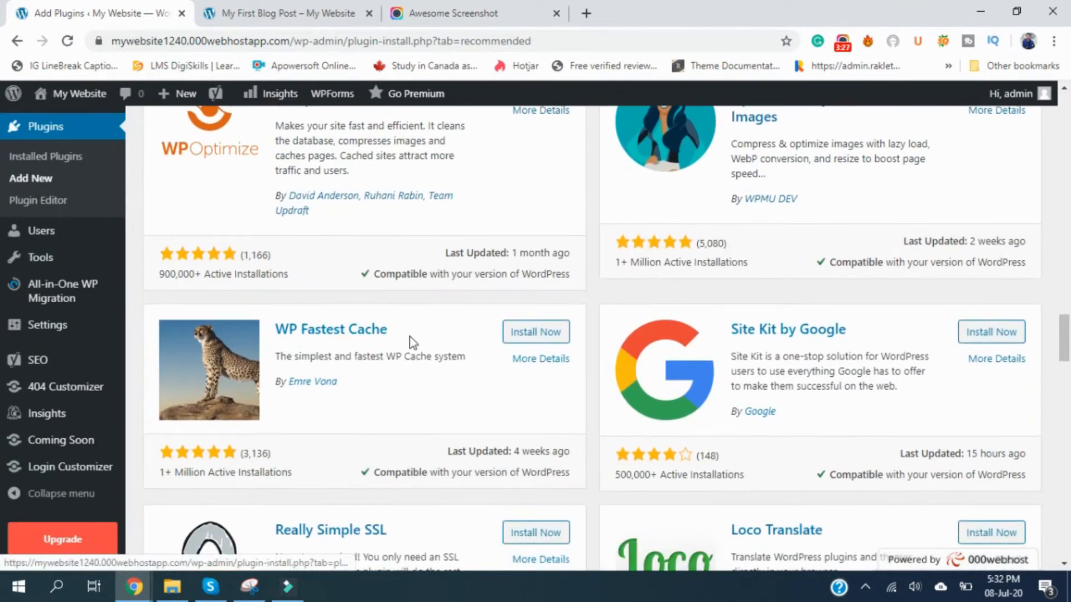
scroll(451, 339, down, 1)
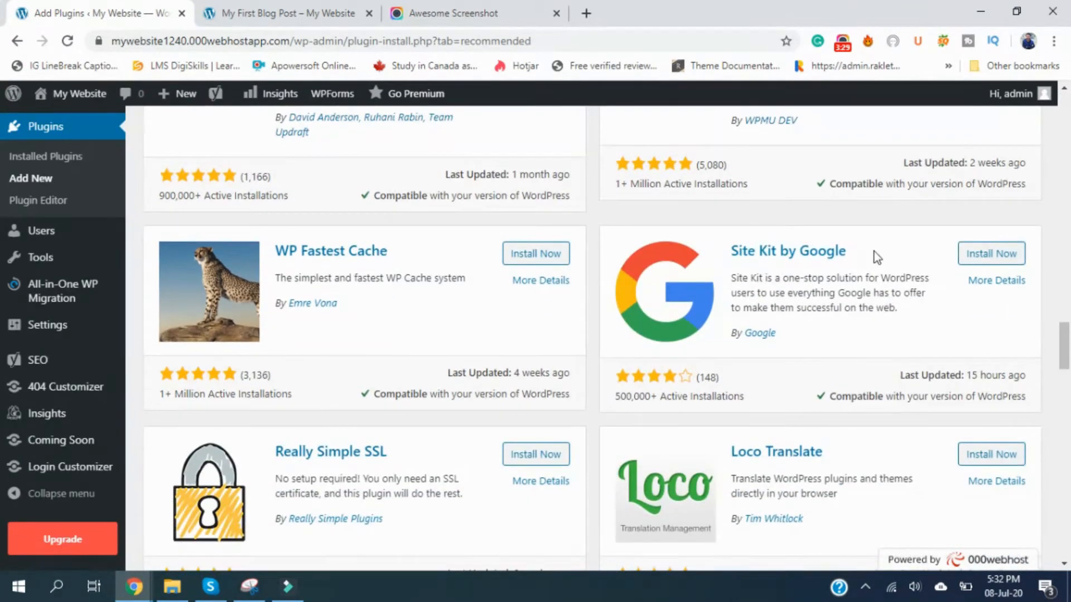
scroll(737, 333, down, 3)
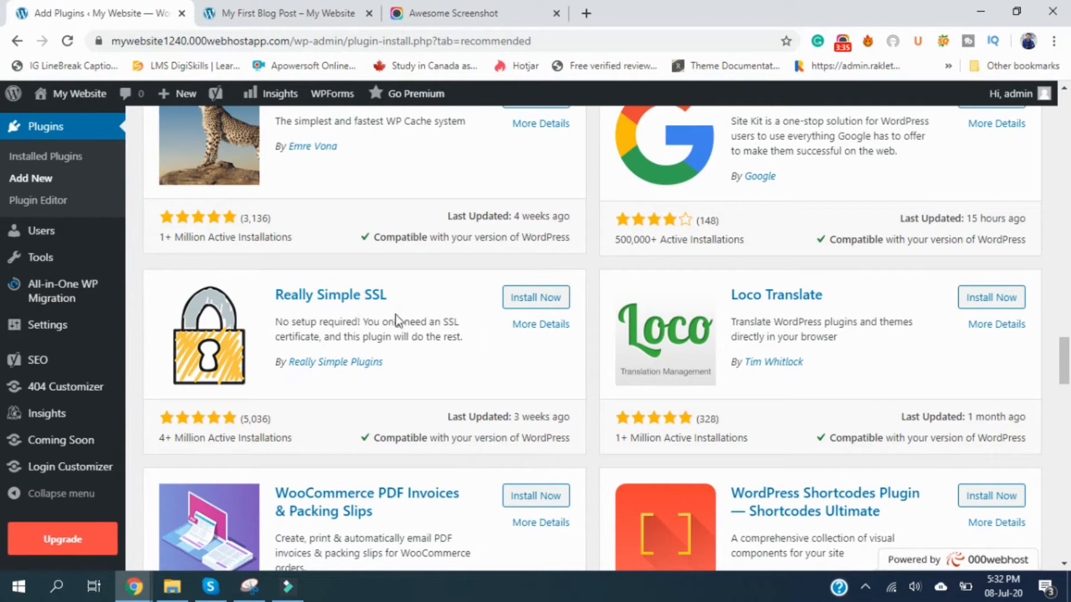
scroll(222, 377, down, 10)
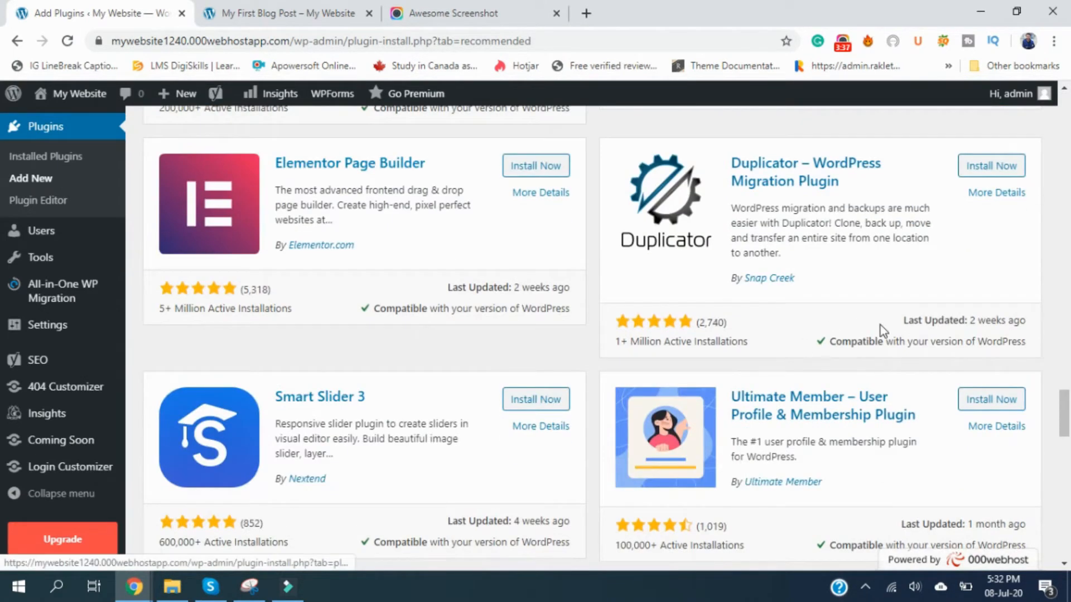
scroll(1065, 424, down, 10)
scroll(1065, 478, up, 20)
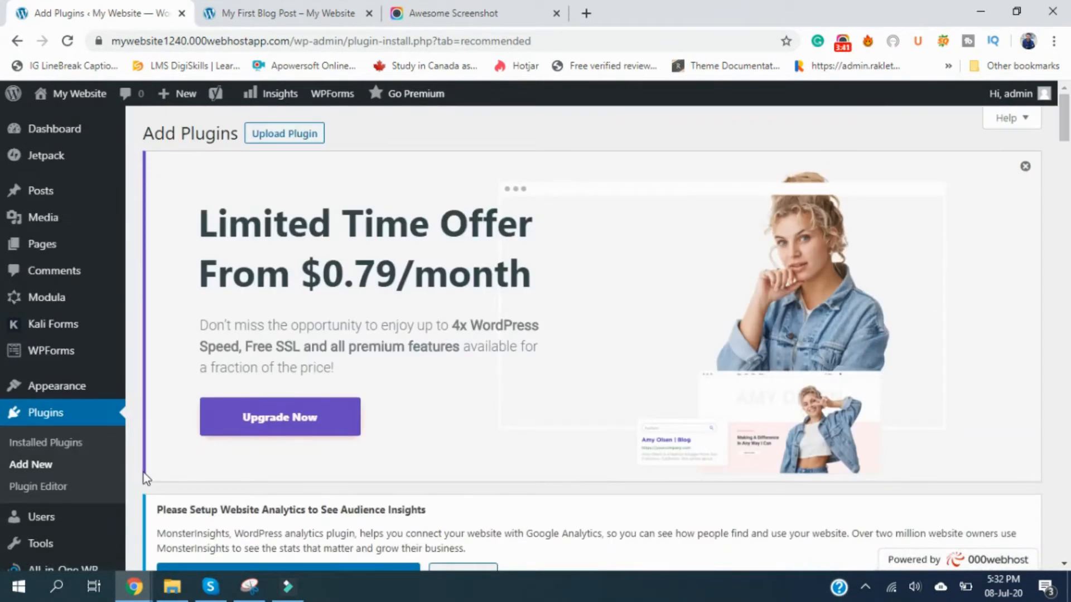
click(39, 542)
Search the plugin directory for "WpForm" and check the Contact Form by WPForms entry
scroll(546, 413, down, 7)
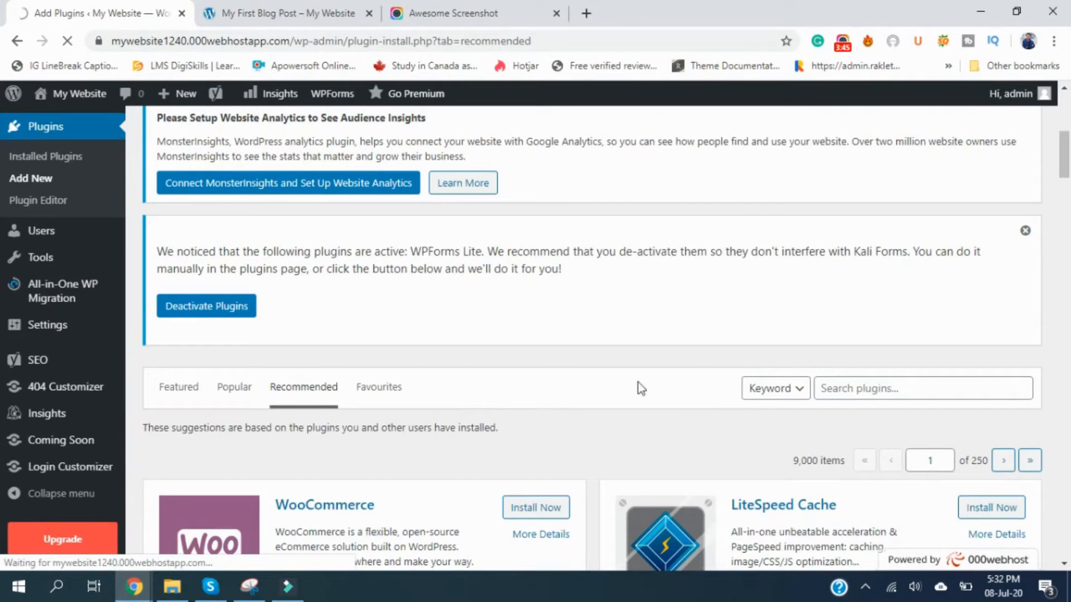
click(889, 389)
text(WPFr)
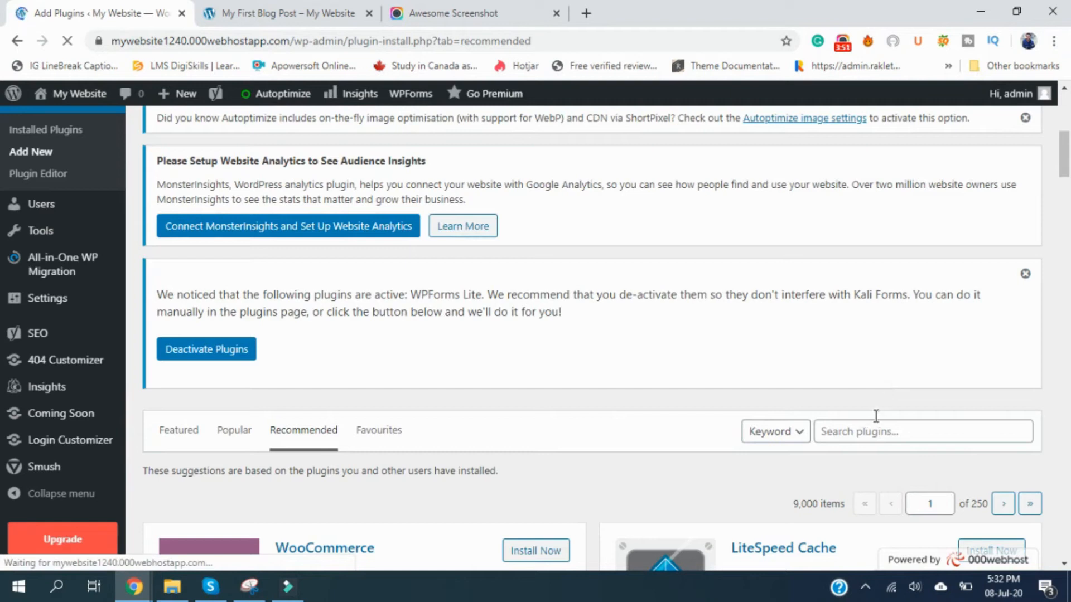
click(894, 439)
text(WpForm)
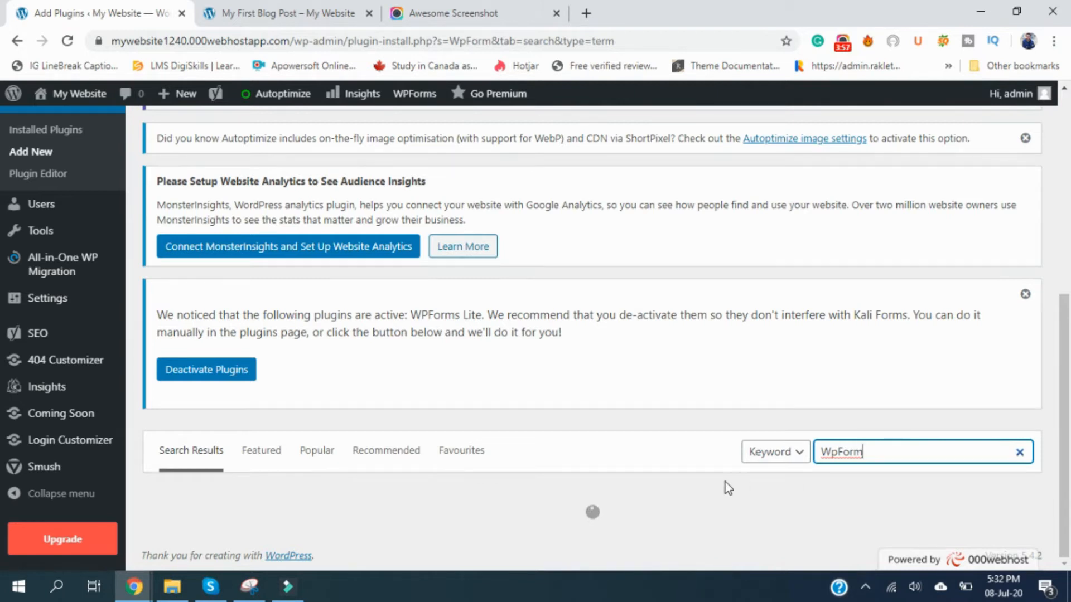
scroll(725, 482, down, 3)
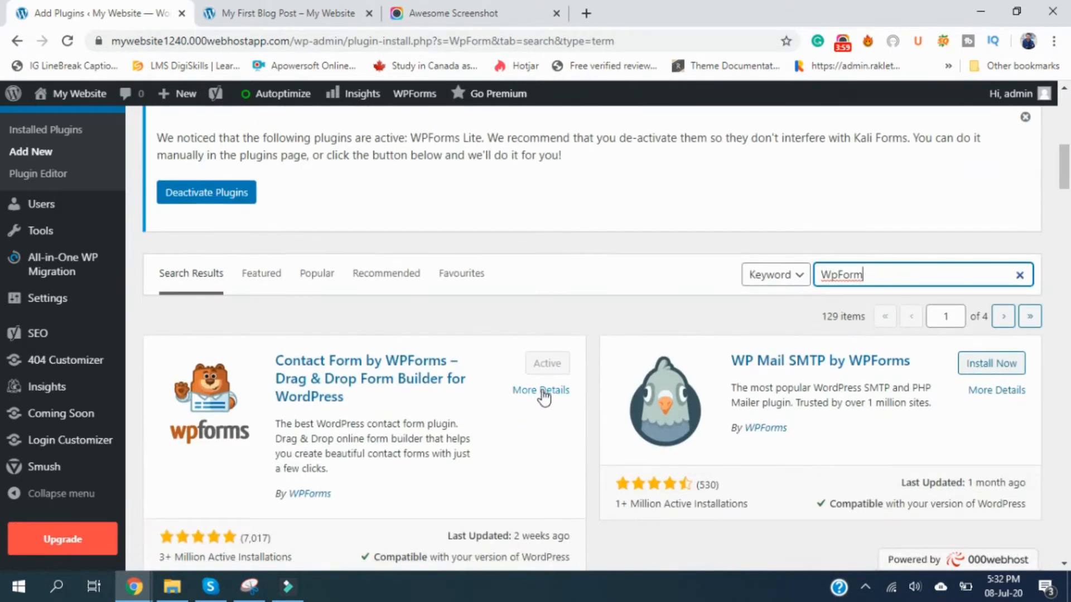
Open the WPForms forms overview and start a new form, skipping the WPForms Challenge
scroll(62, 351, up, 7)
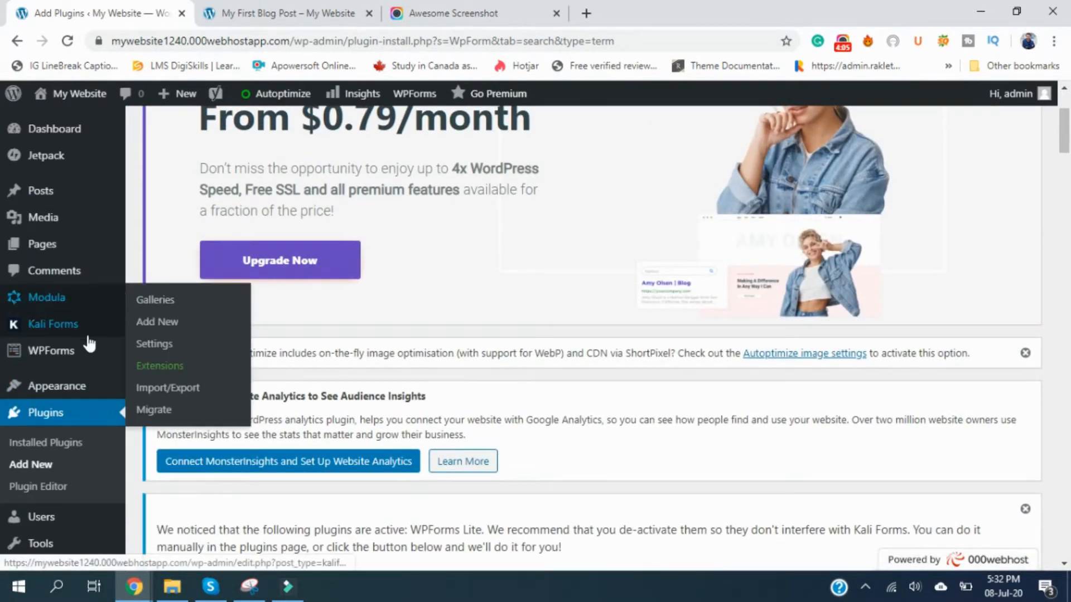
click(58, 364)
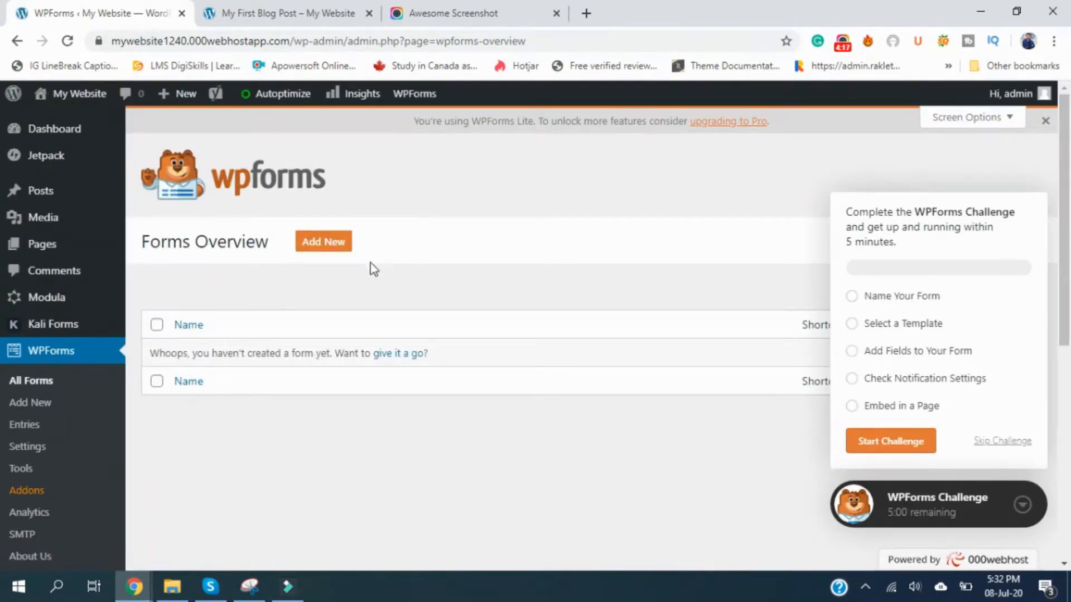
click(322, 245)
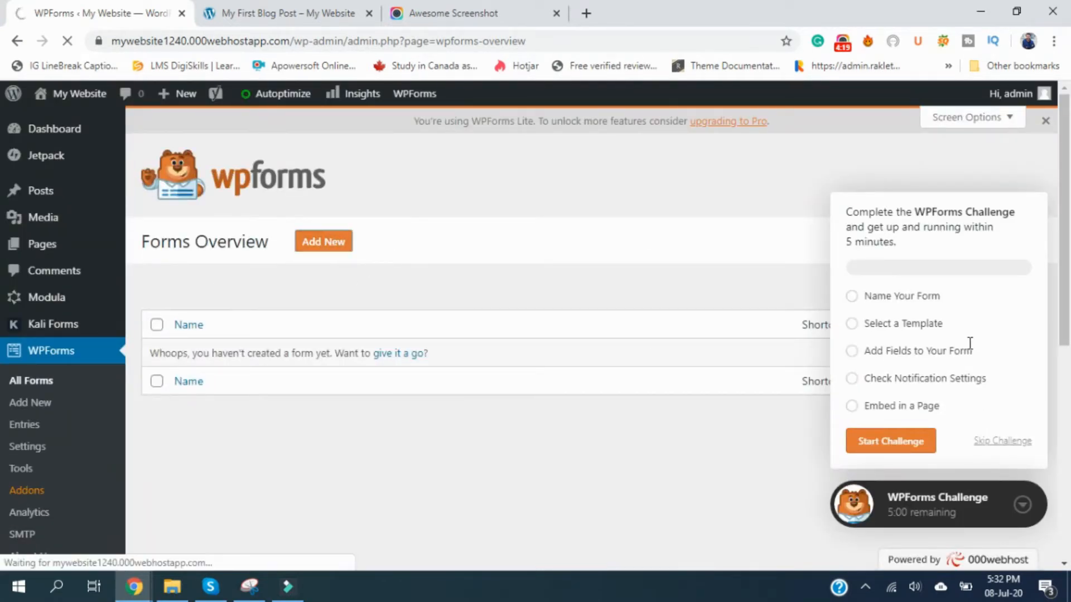
click(1002, 442)
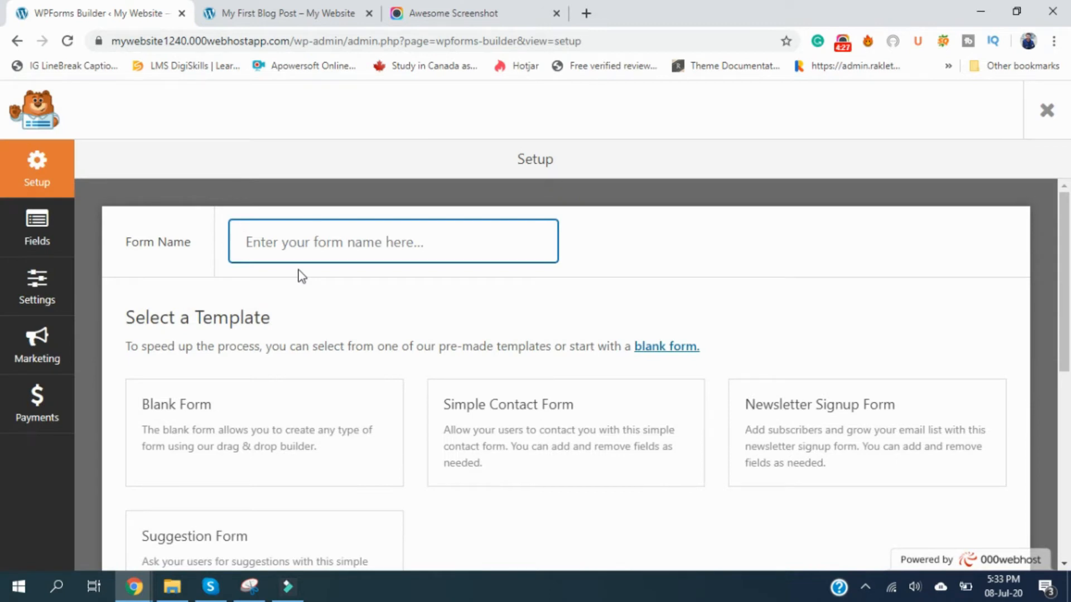
Review the available form templates and create a form from the Simple Contact Form template
scroll(245, 382, down, 3)
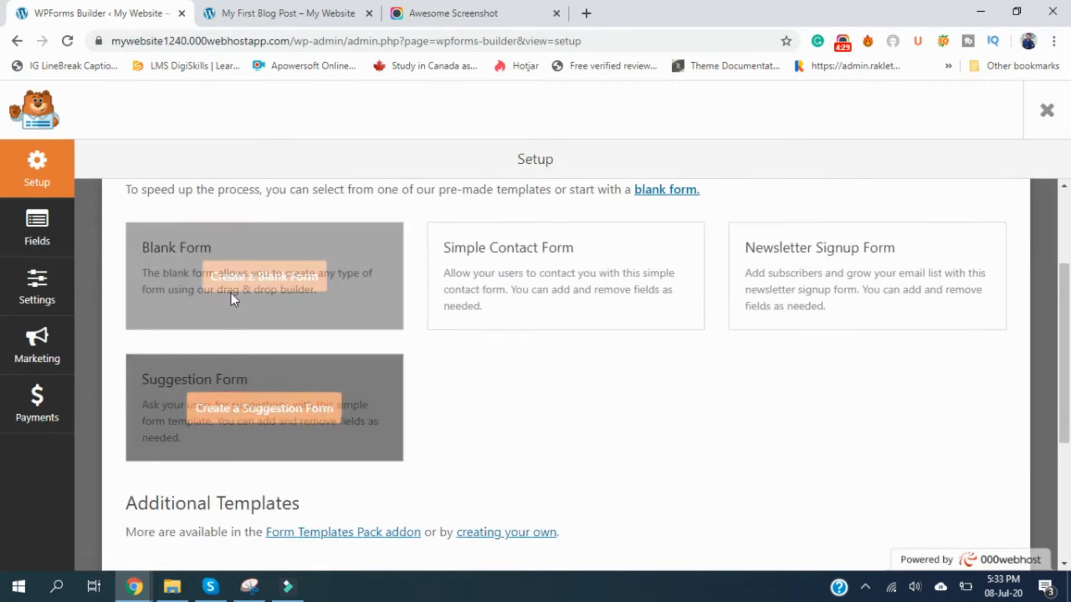
scroll(233, 300, up, 3)
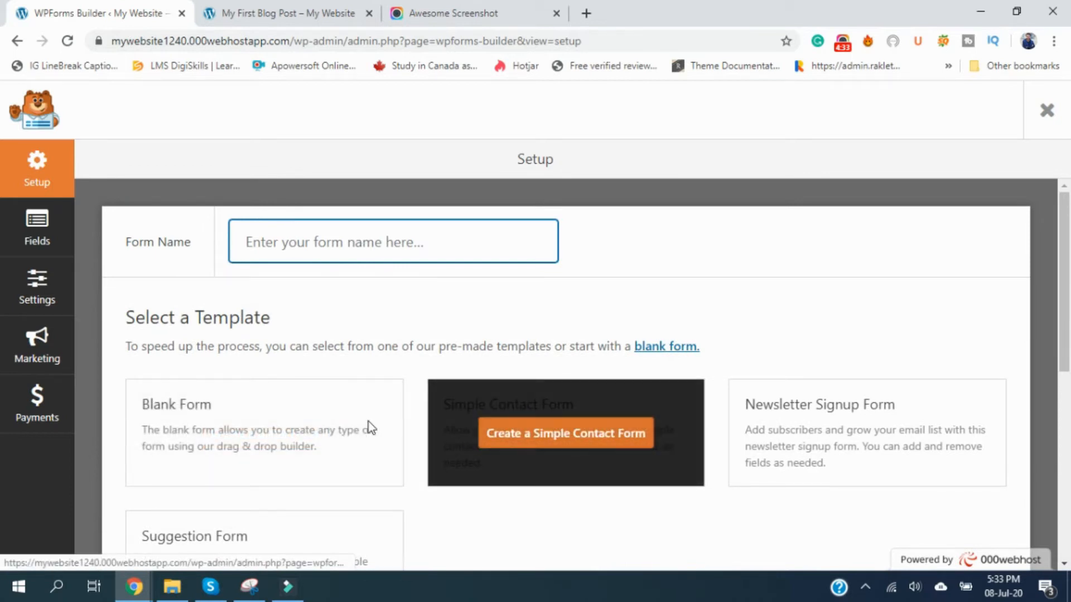
scroll(338, 419, down, 2)
click(577, 362)
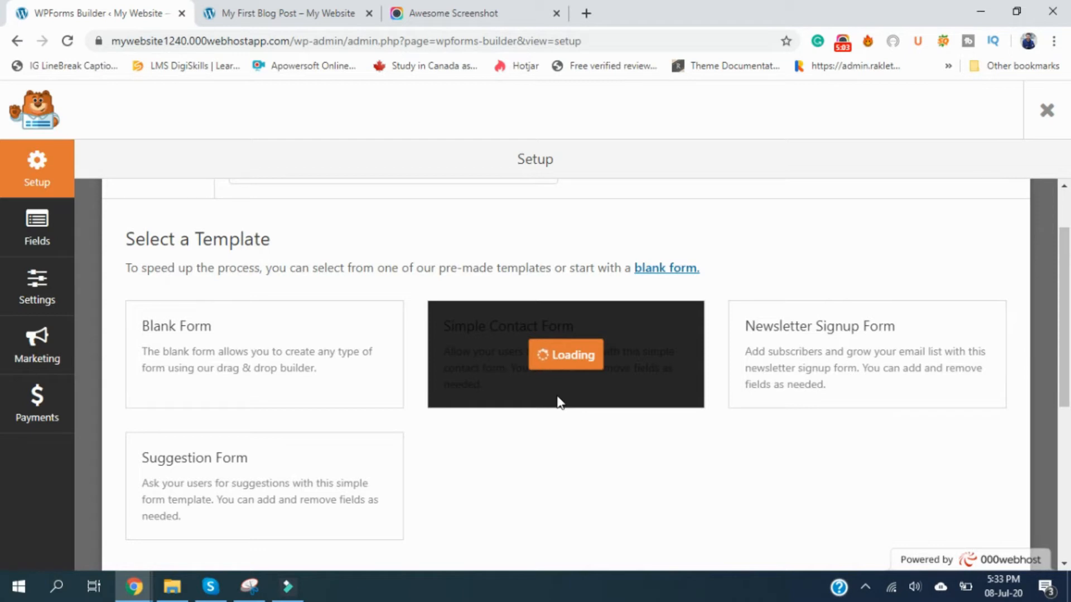
click(591, 379)
click(843, 41)
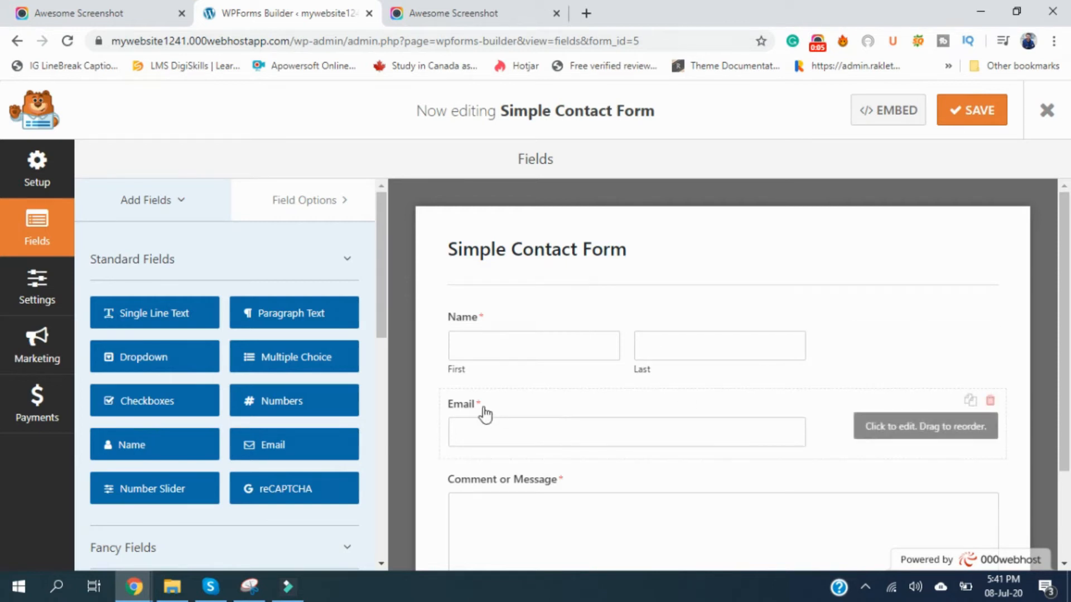
Save the Simple Contact Form and copy its full embed shortcode, closing the embed dialog
scroll(558, 409, down, 2)
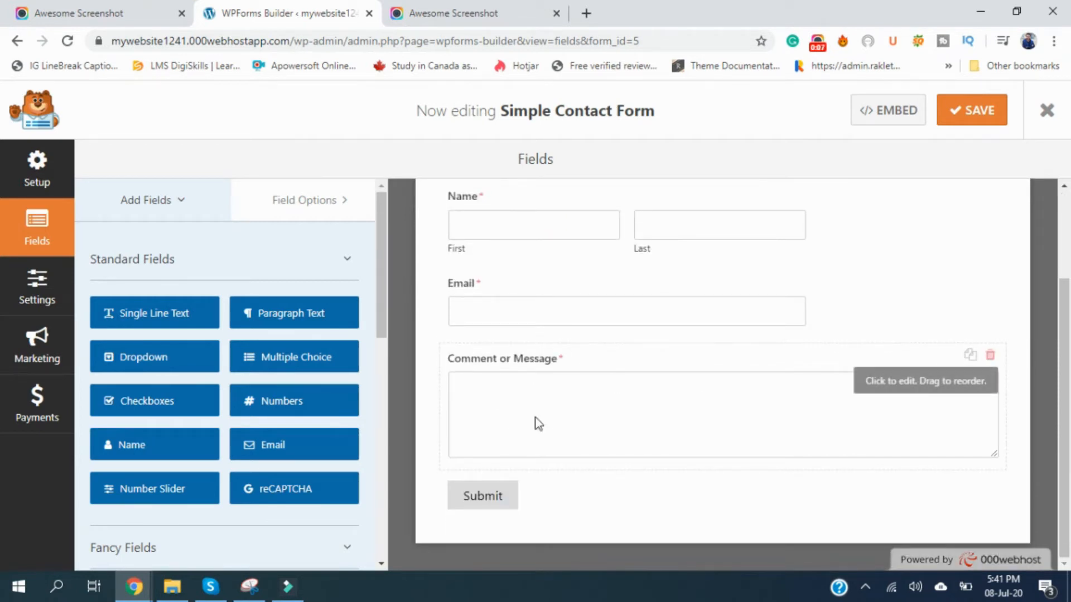
click(982, 118)
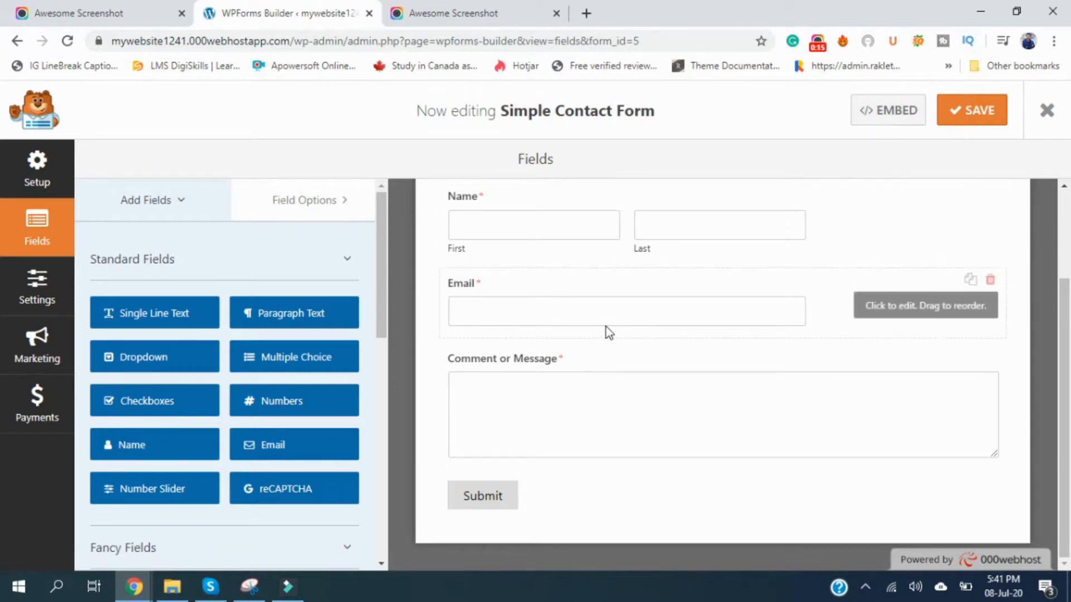
click(877, 111)
double_click(637, 210)
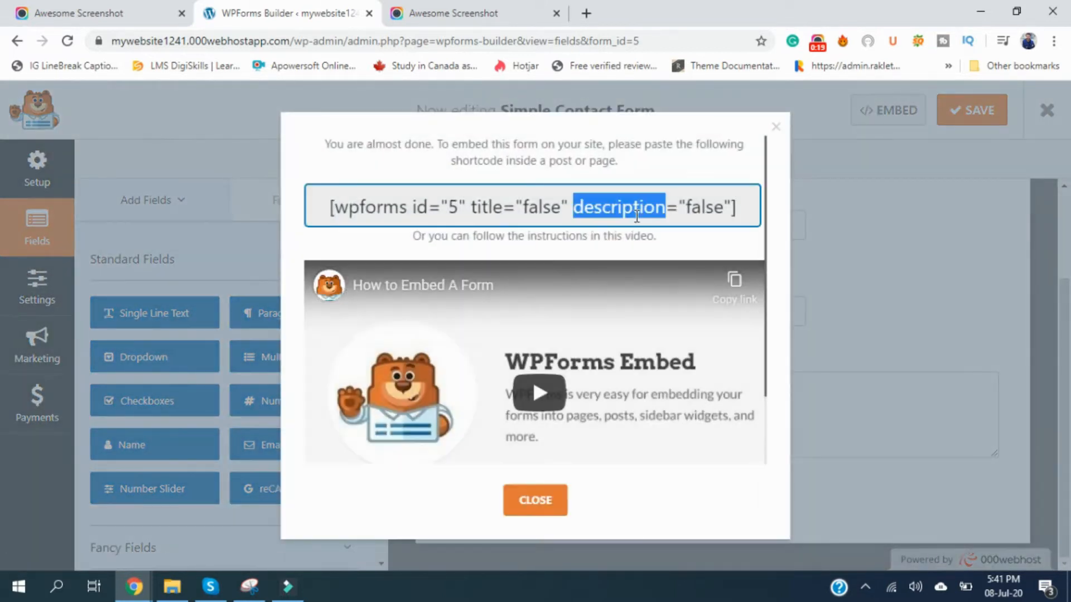
triple_click(637, 216)
right_click(631, 205)
click(663, 219)
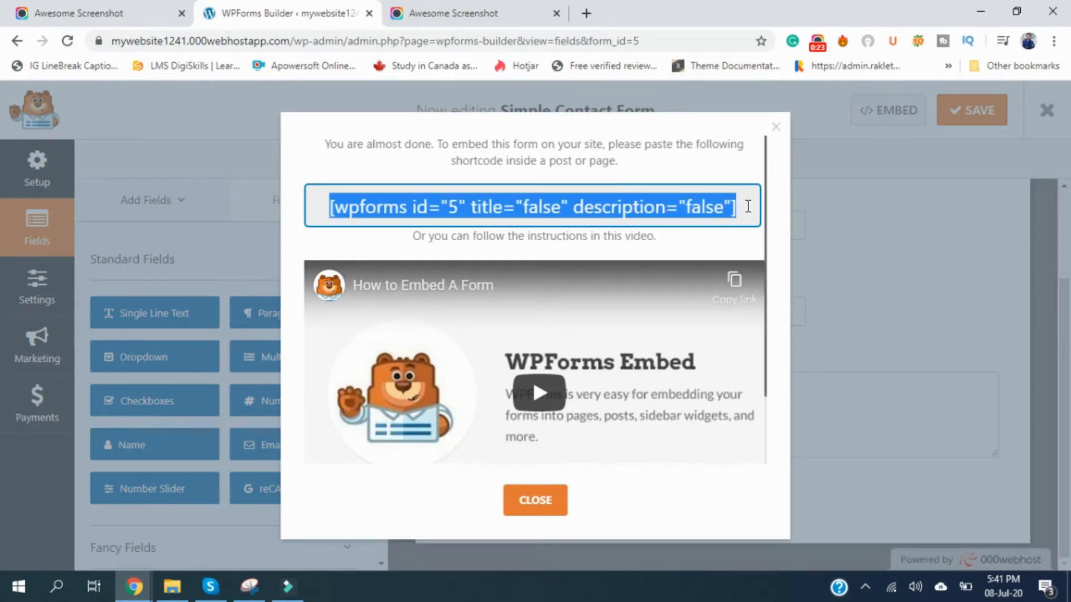
click(537, 500)
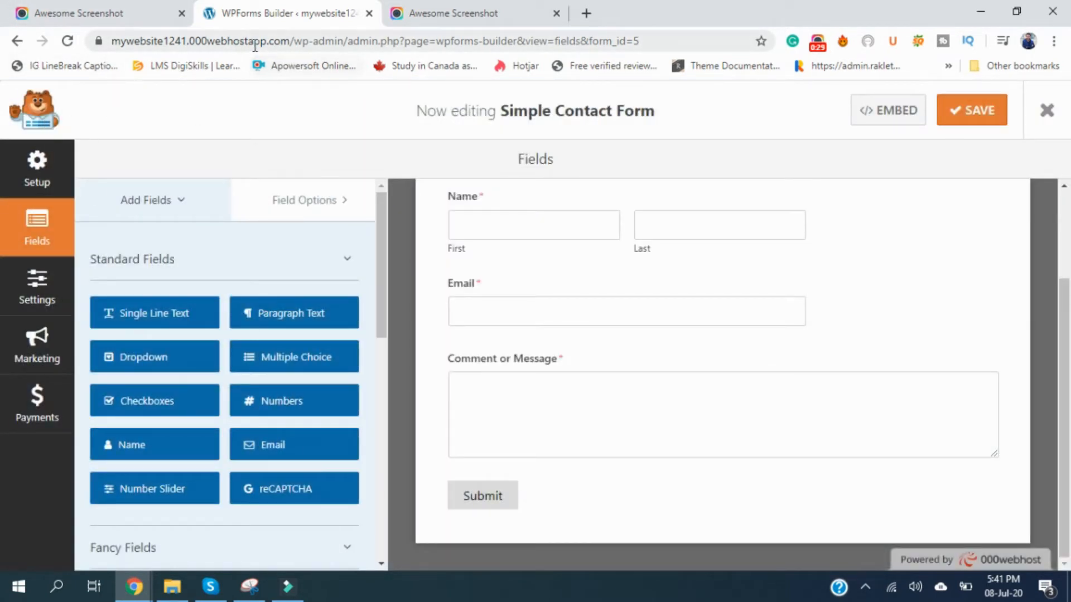
Go to the site's wp-admin dashboard address and open the list of all pages
drag(350, 40, 655, 67)
key(BackSpace)
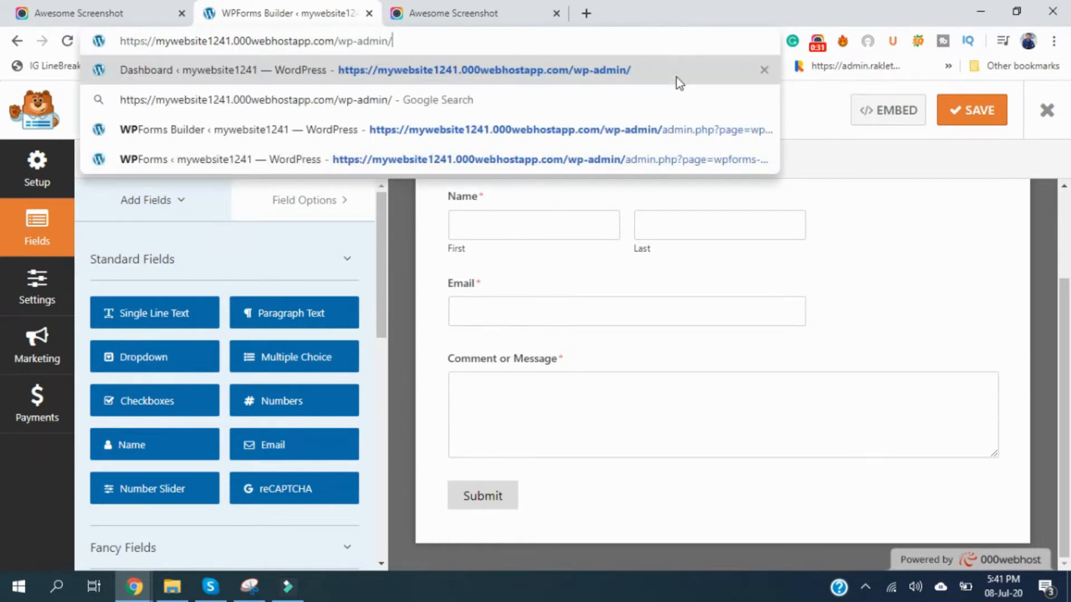
key(Return)
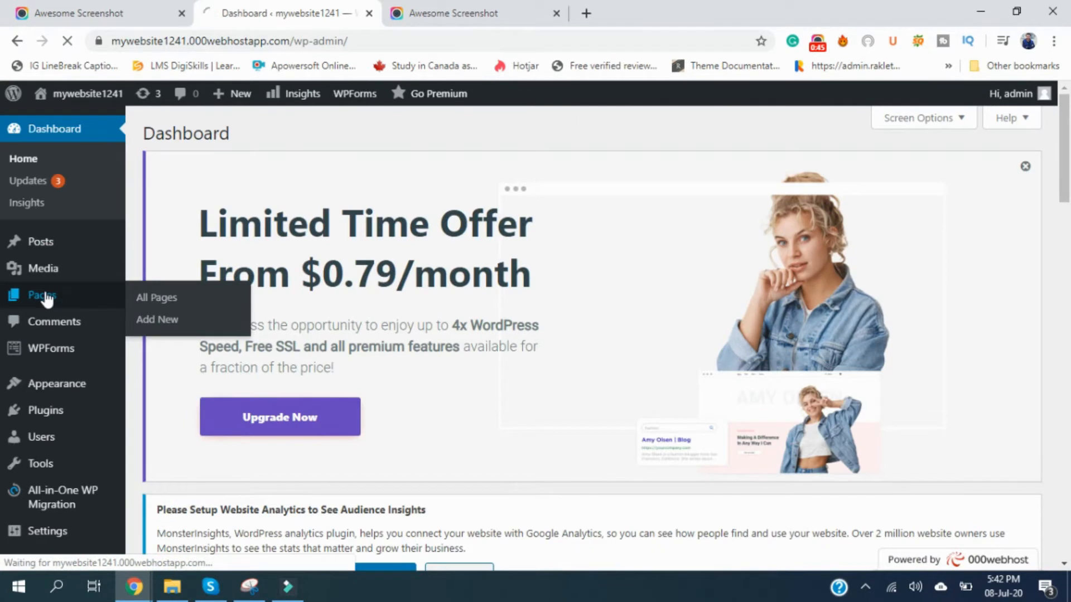
click(47, 298)
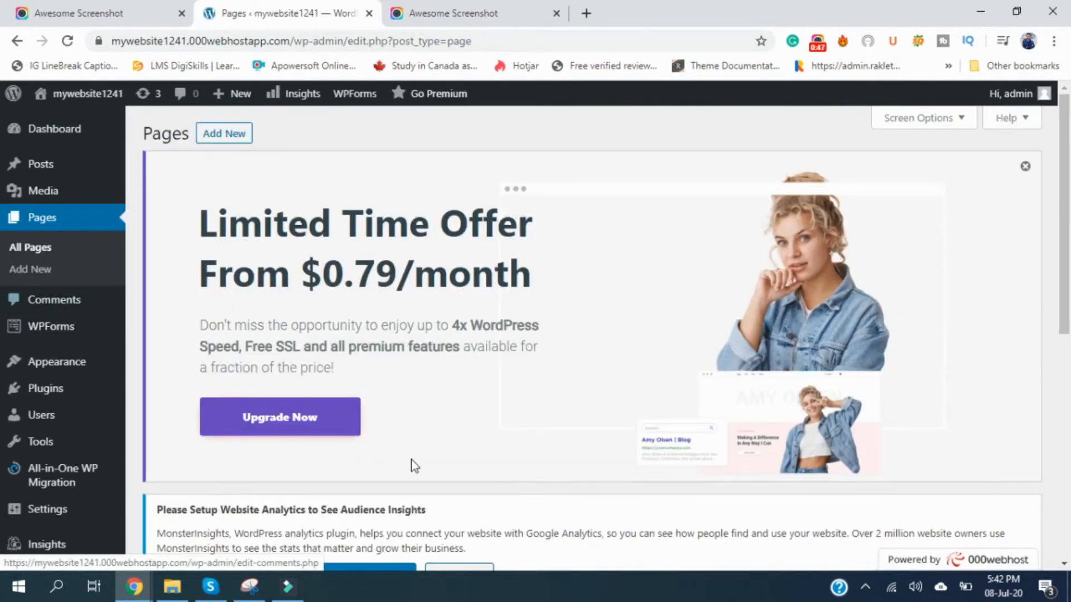
Examine the existing pages in the list and apply bulk actions without choosing any action or page
scroll(410, 459, down, 5)
scroll(410, 460, down, 3)
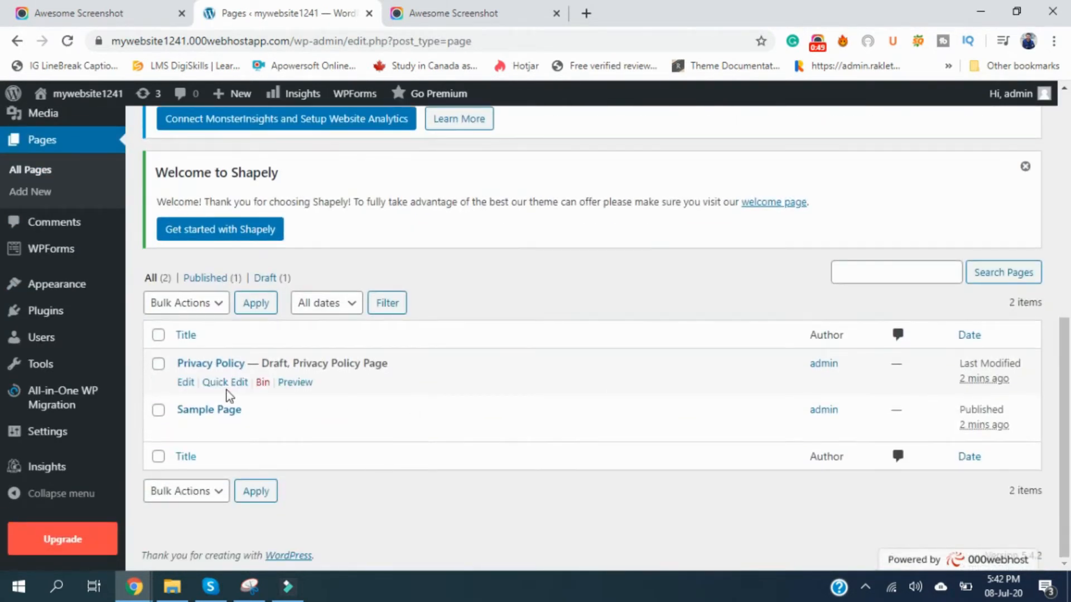
scroll(226, 390, up, 3)
scroll(226, 390, up, 3)
scroll(227, 390, down, 3)
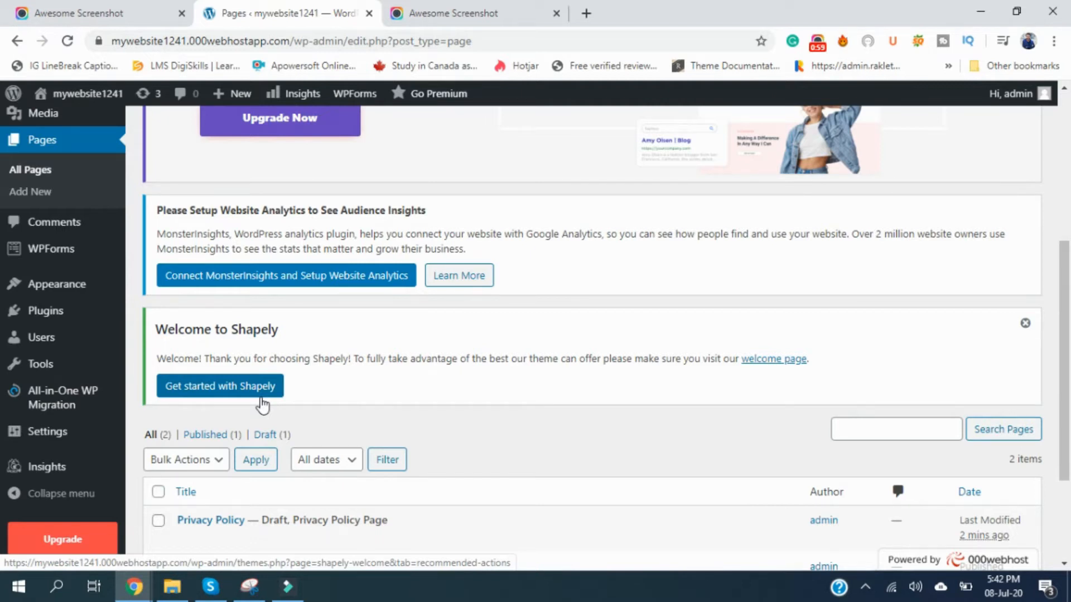
click(259, 469)
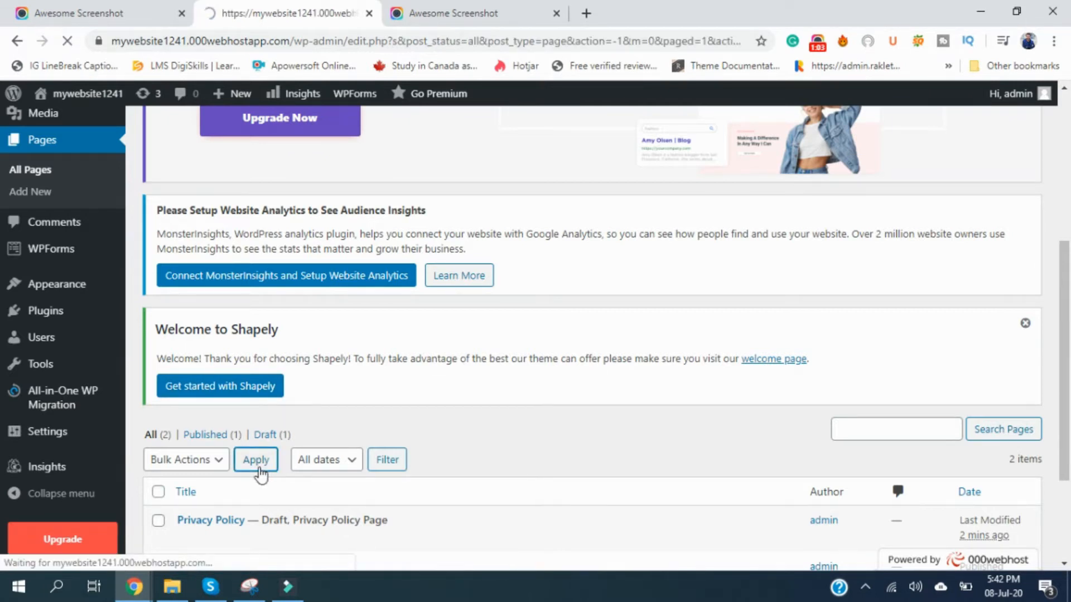
Add a new page, dismiss the Block Editor welcome guide, and title the page "Contact Us"
scroll(381, 448, down, 3)
scroll(381, 448, down, 3)
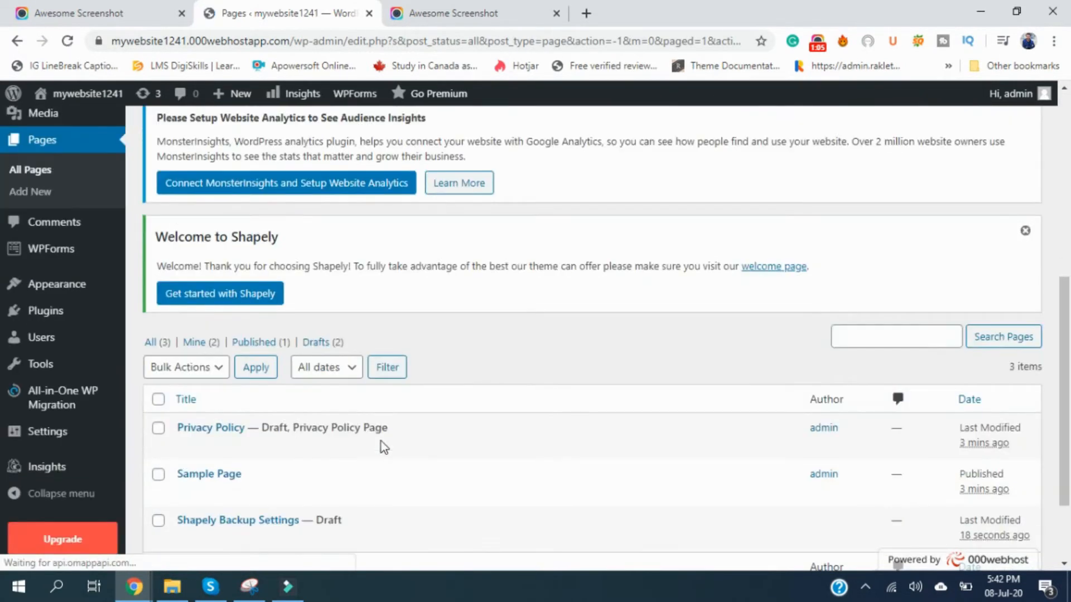
click(223, 133)
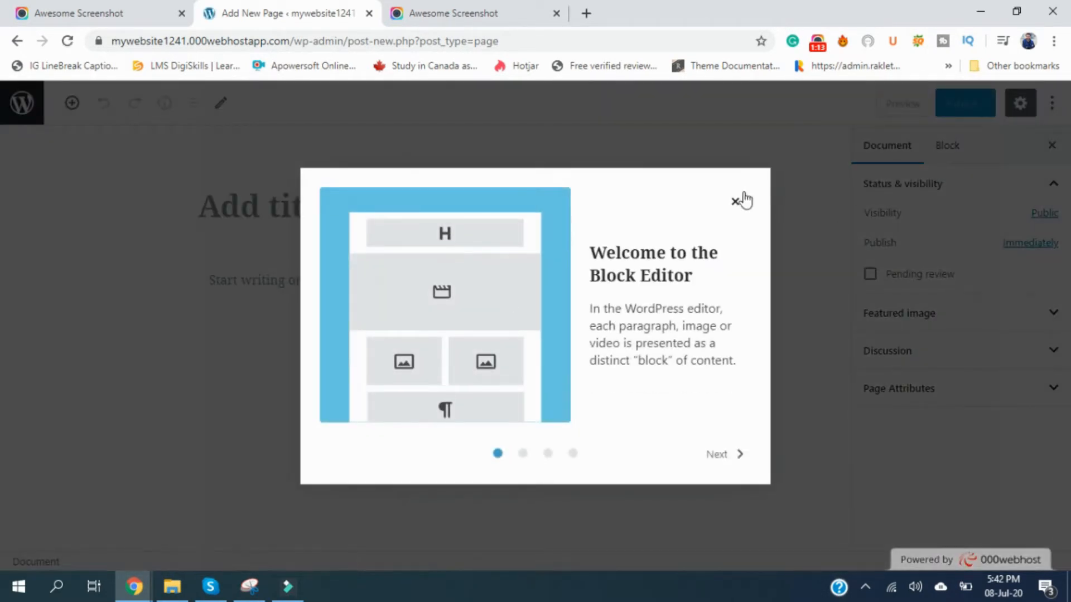
click(736, 200)
click(402, 205)
text(Contact Us)
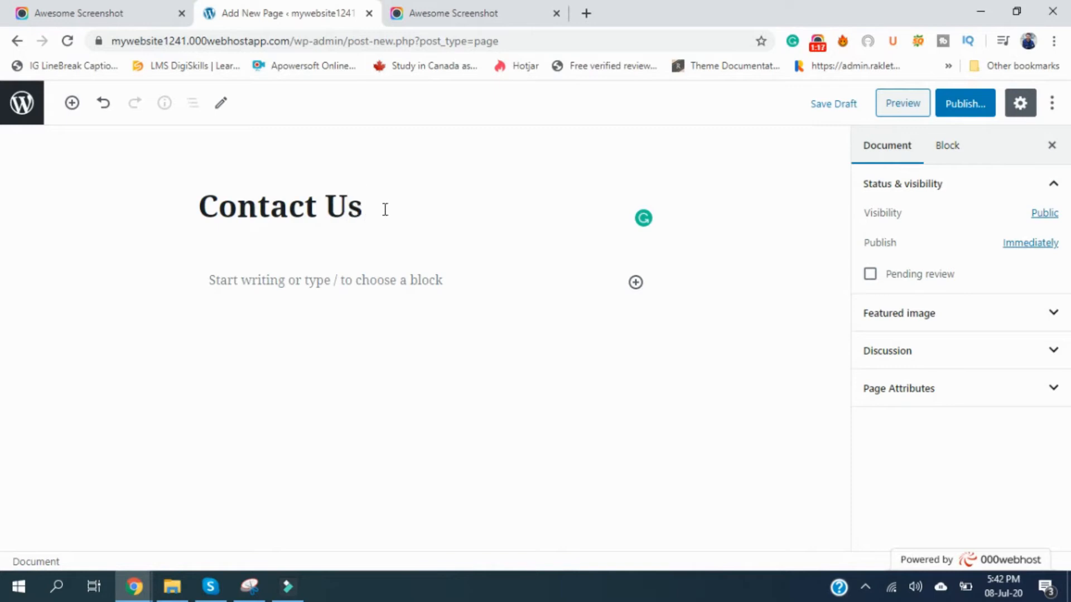
Paste the shortcode [wpforms id="5" title="false" description="false"] into the Contact Us page's body and publish the page
click(400, 283)
key(ctrl+v)
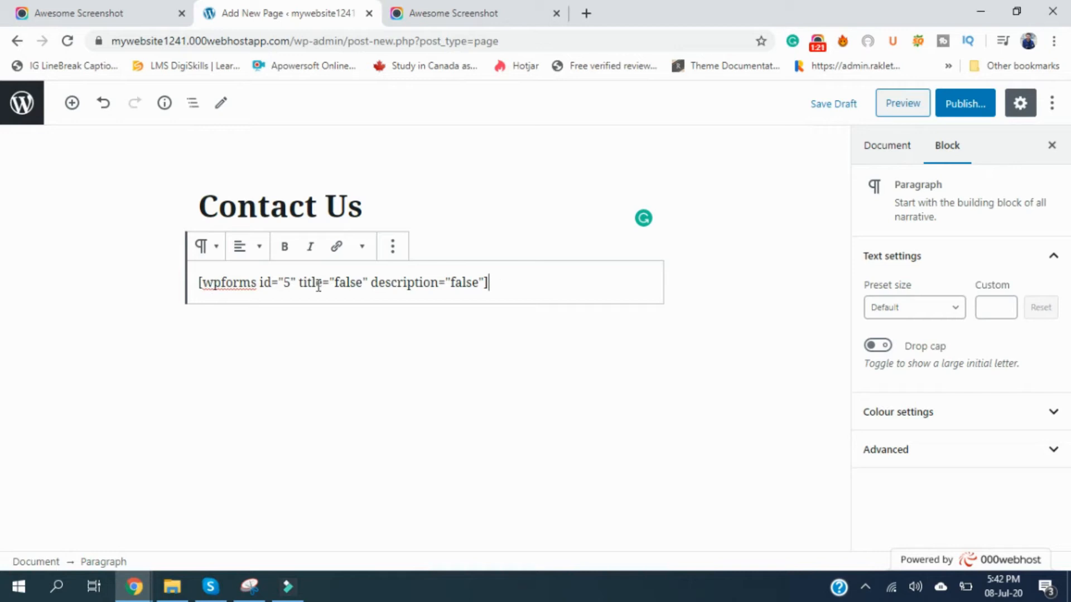
click(967, 105)
click(969, 106)
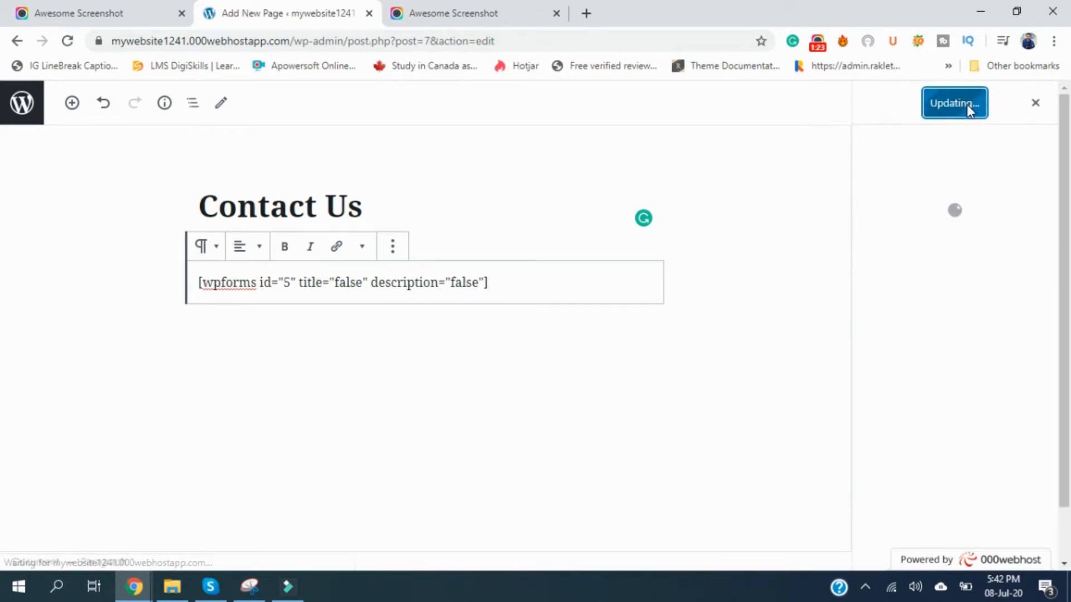
Open the published Contact Us page in a new browser tab and go to its embedded form
right_click(156, 536)
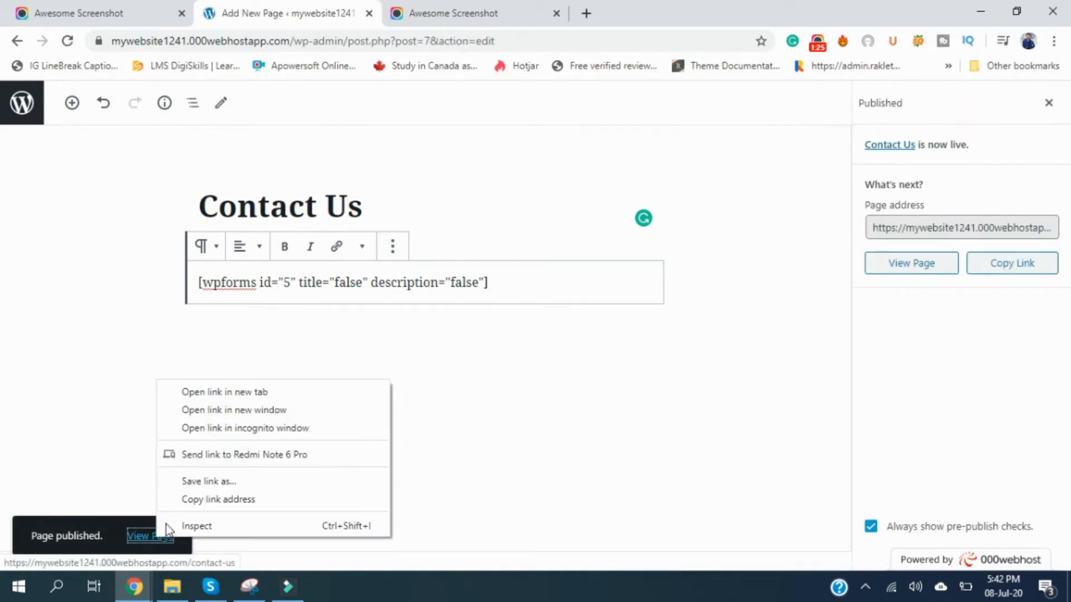
click(234, 393)
click(464, 16)
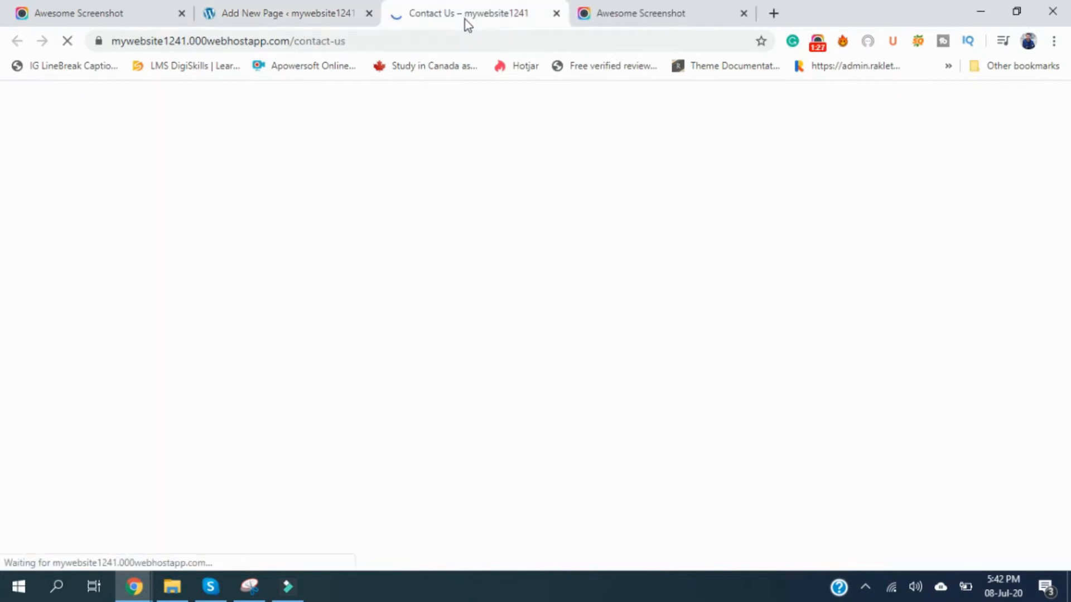
scroll(458, 239, down, 3)
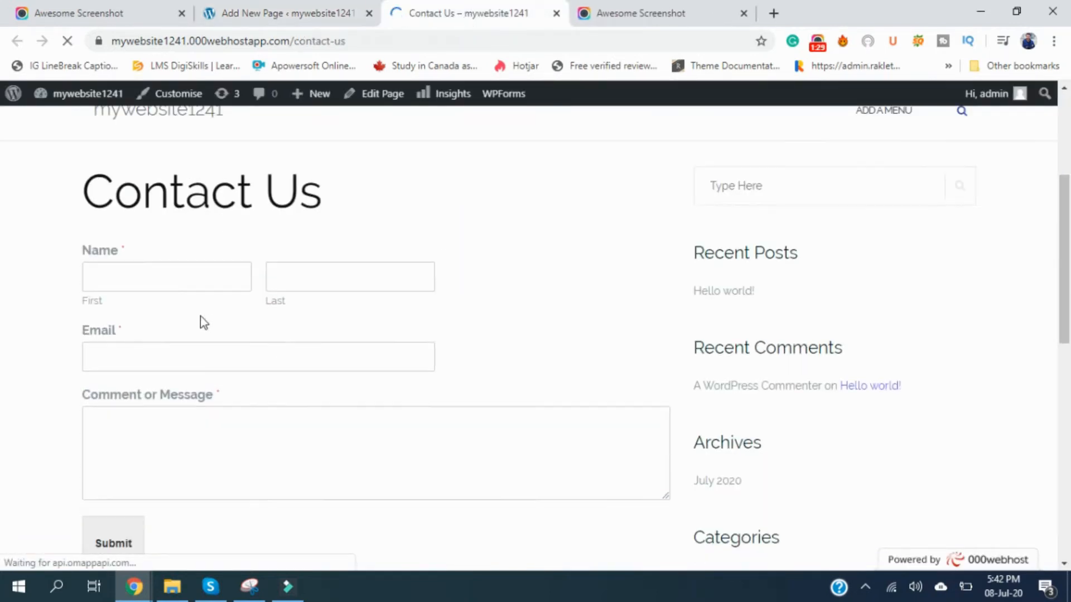
scroll(302, 304, down, 1)
Fill in the contact form's first and last name with "test" and enter a complete test e-mail address
click(191, 208)
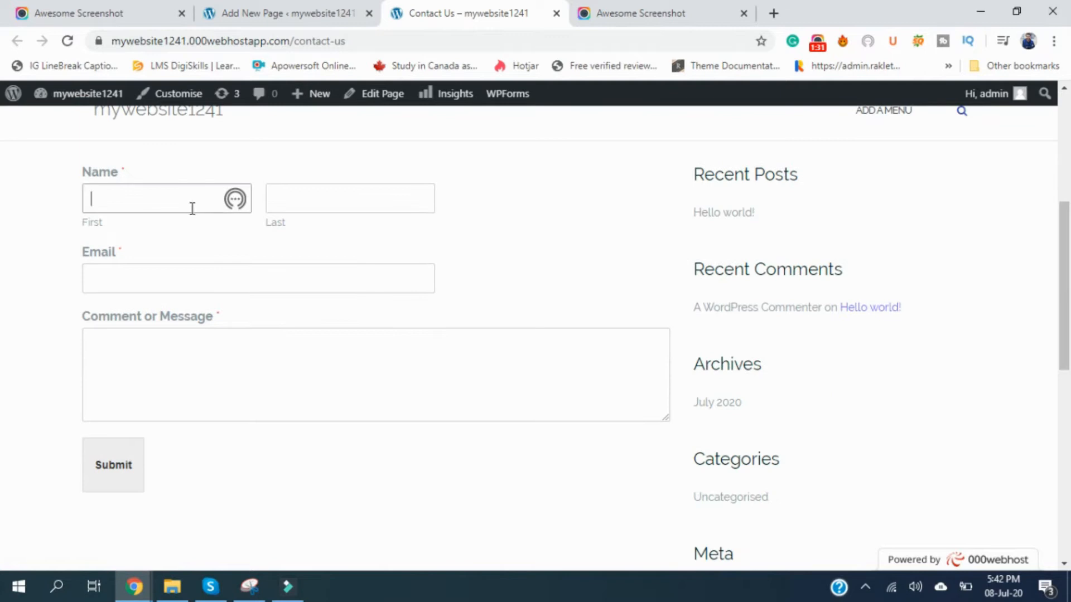
text(test)
key(Tab)
text(test)
key(Tab)
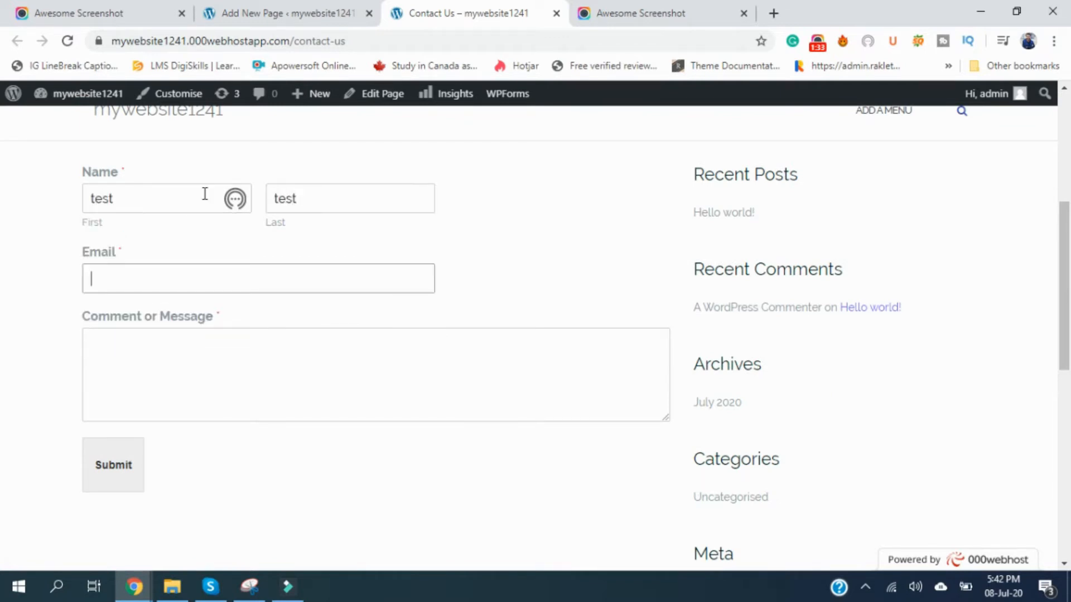
text(test)
key(Tab)
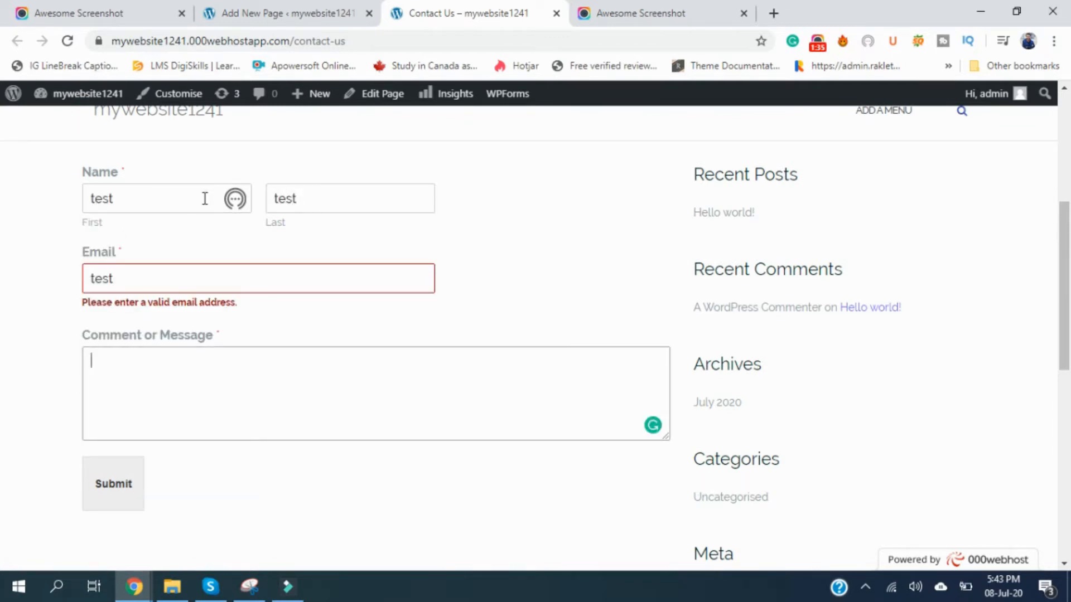
click(205, 273)
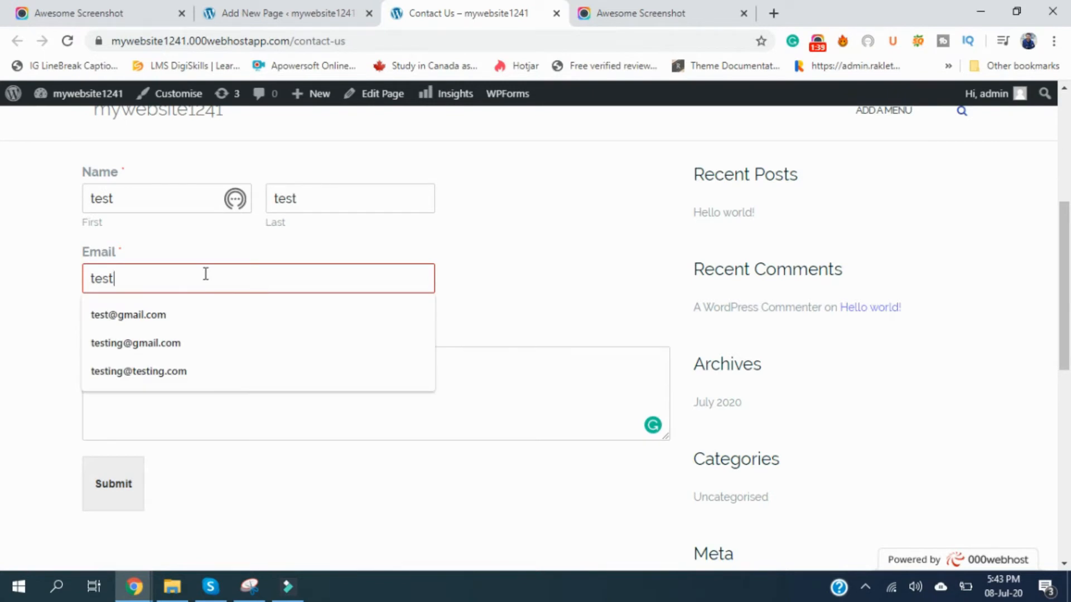
text(@gmail.com)
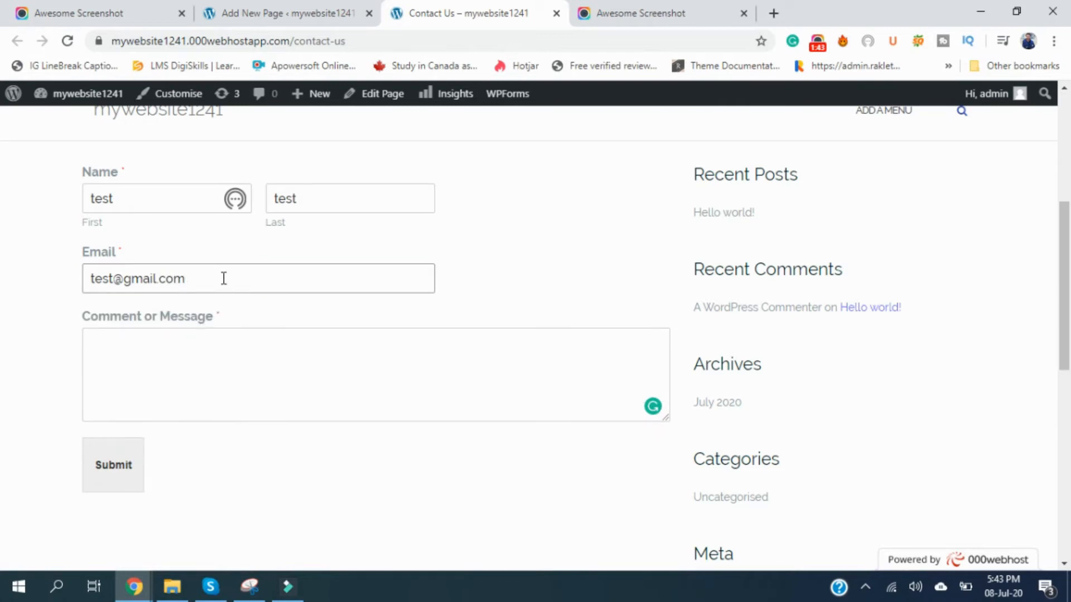
Enter "Testing Message" as the comment, submit the contact form, and review the resulting page
click(174, 393)
text(Testing Message)
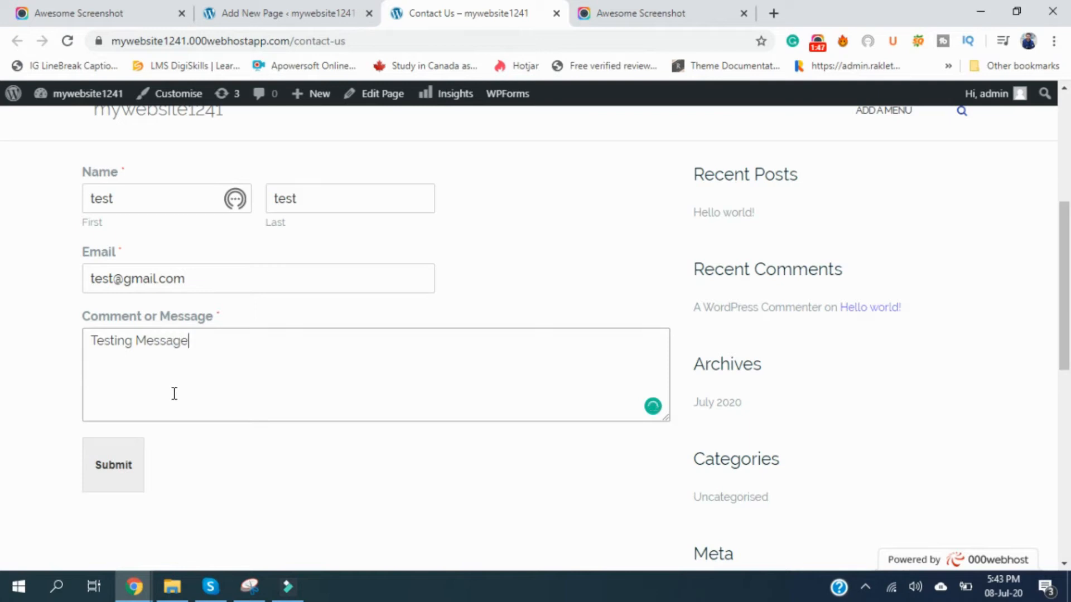
click(130, 463)
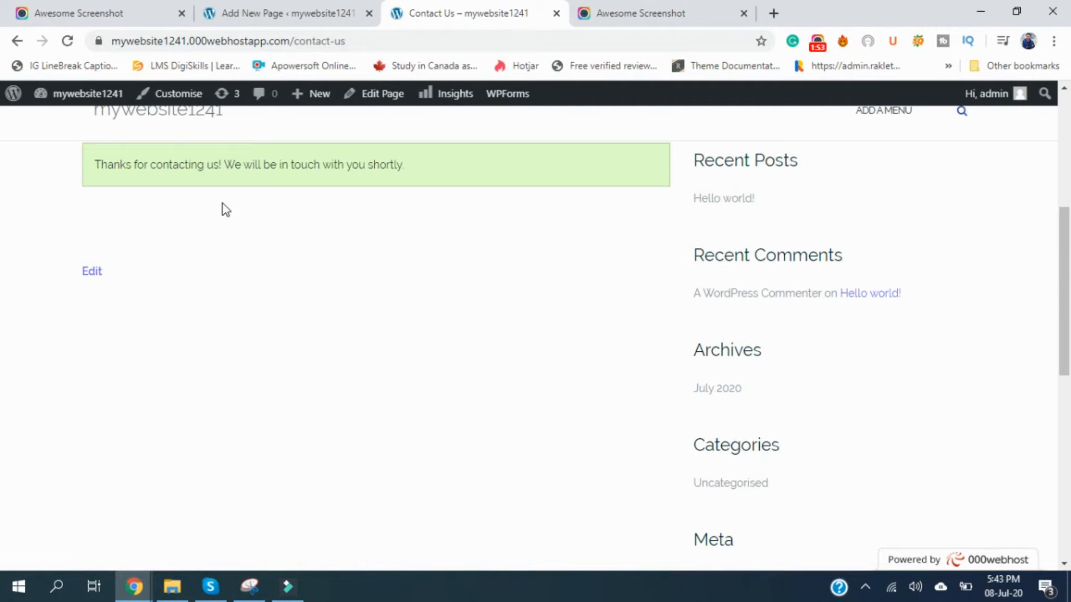
scroll(335, 242, up, 5)
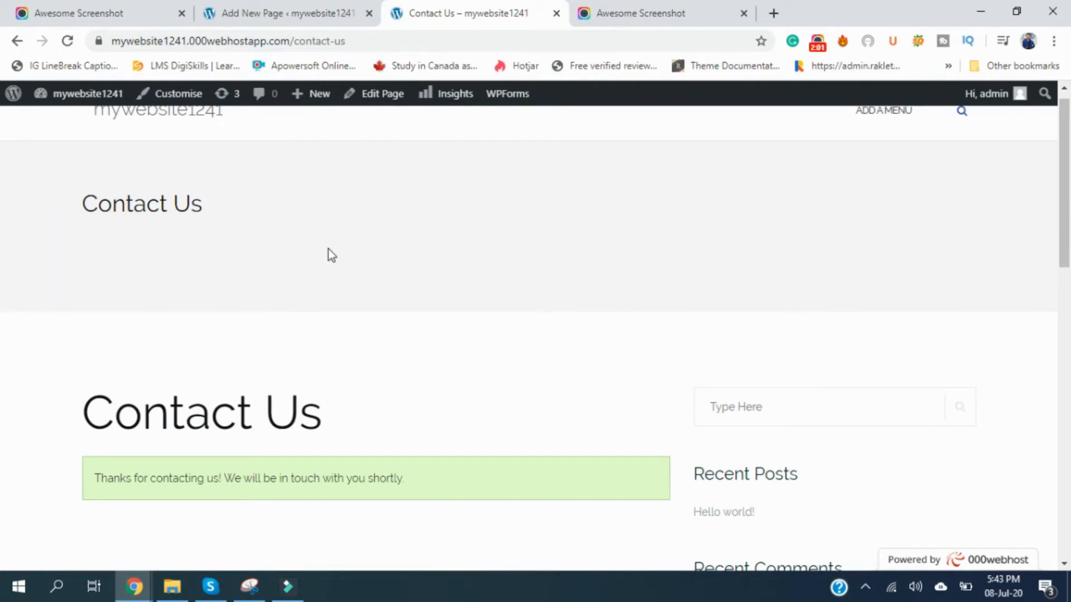
scroll(406, 304, down, 5)
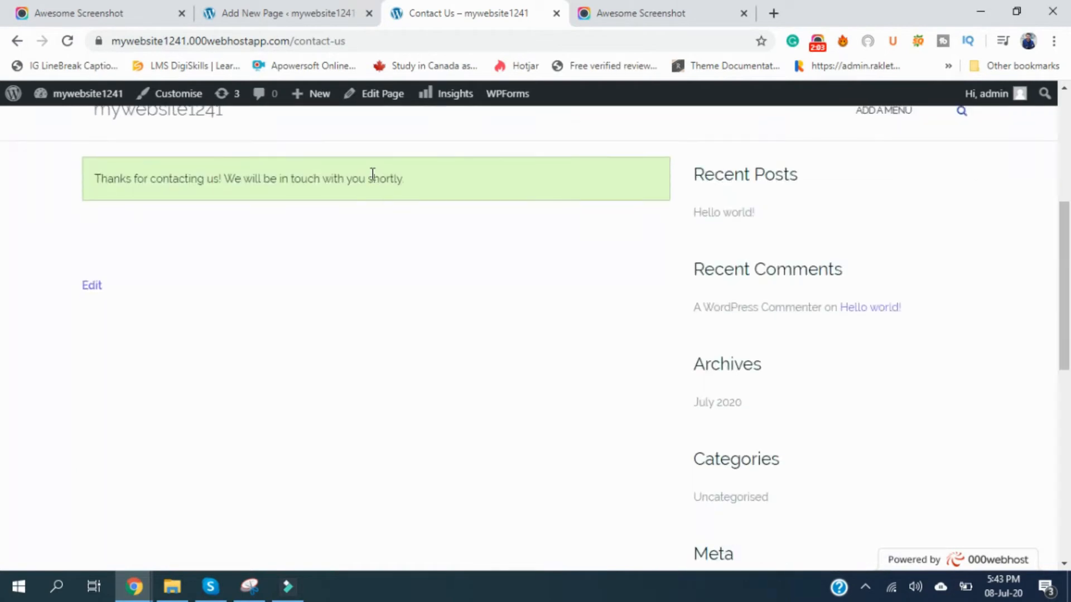
scroll(371, 173, down, 4)
scroll(372, 173, up, 4)
Leave the Contact Us page editor for the list of pages, and open the page for adding new plugins
click(210, 25)
click(23, 103)
scroll(299, 363, down, 2)
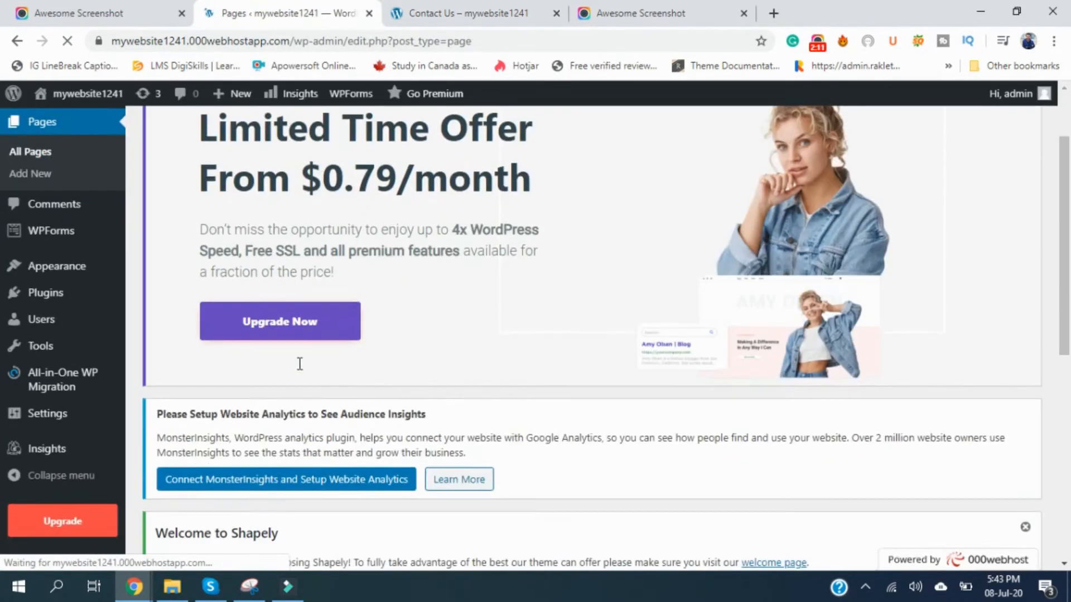
scroll(300, 364, down, 4)
scroll(299, 364, up, 6)
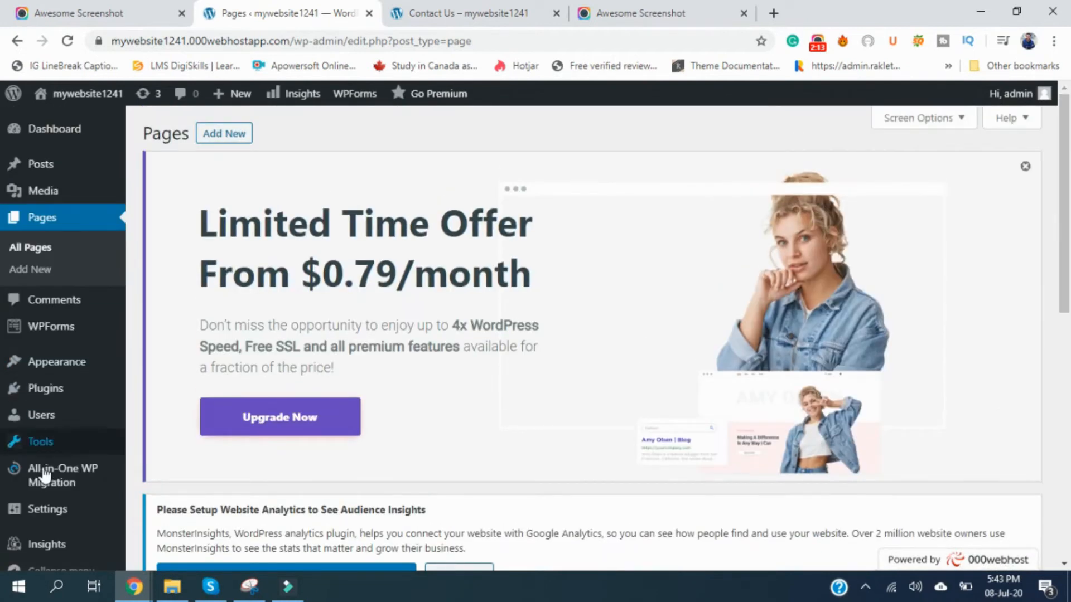
mouse_move(46, 389)
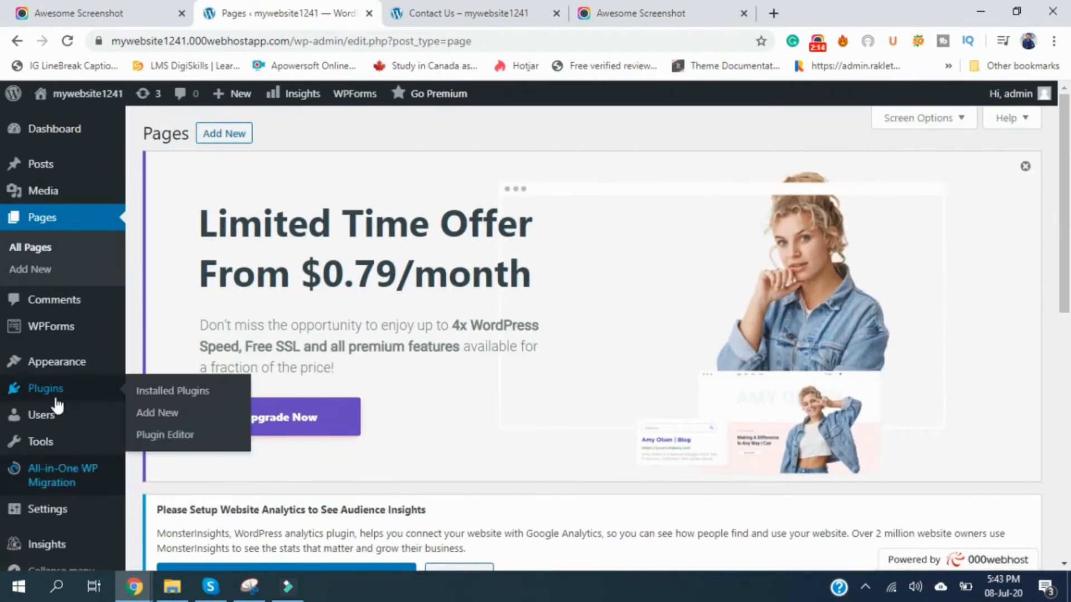
click(161, 414)
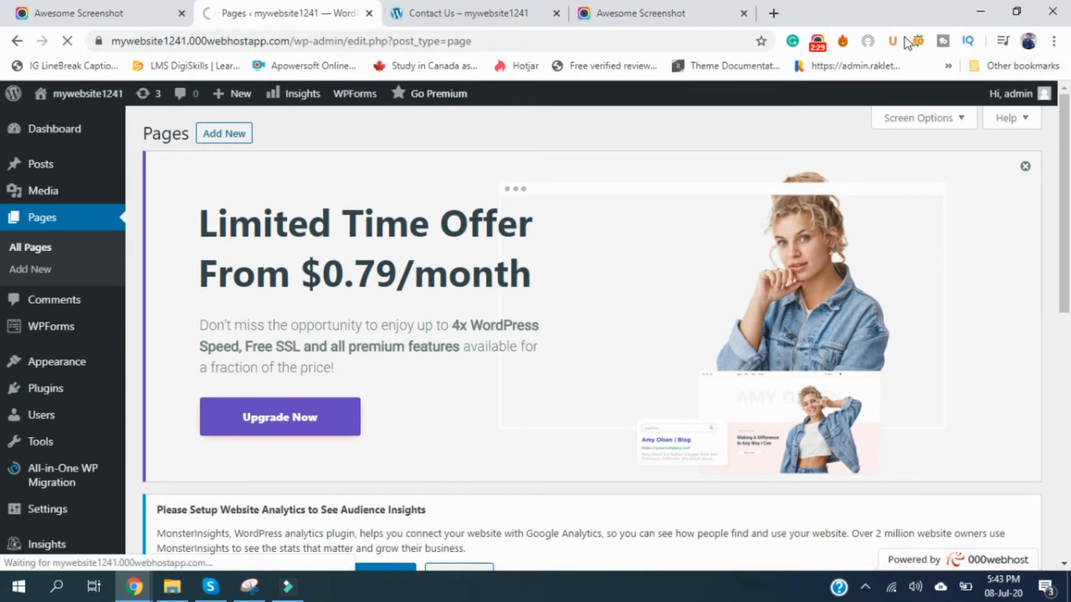
click(818, 46)
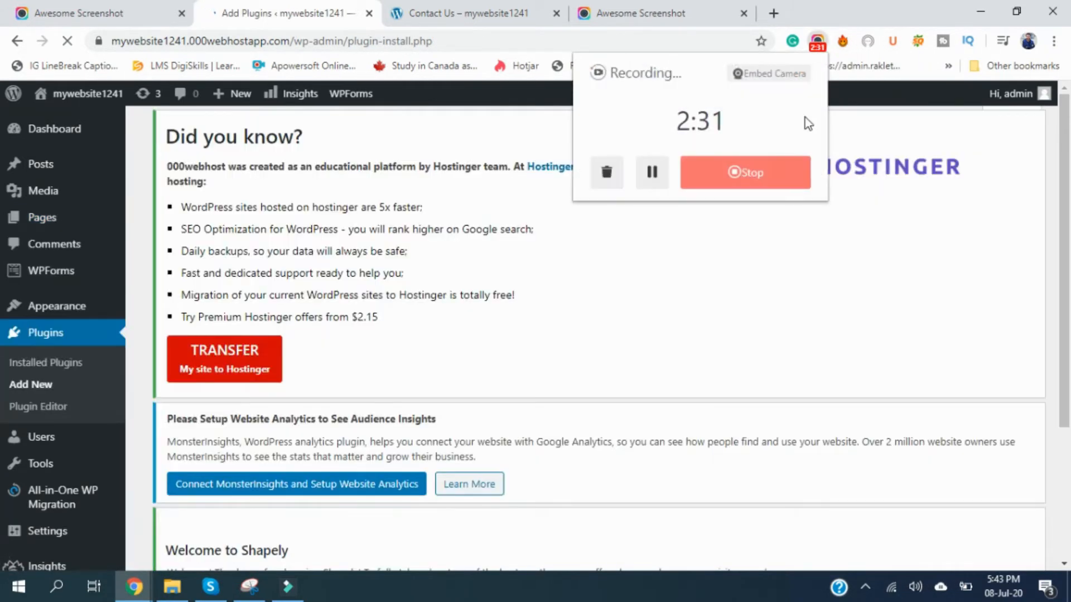
click(1064, 312)
scroll(705, 362, down, 3)
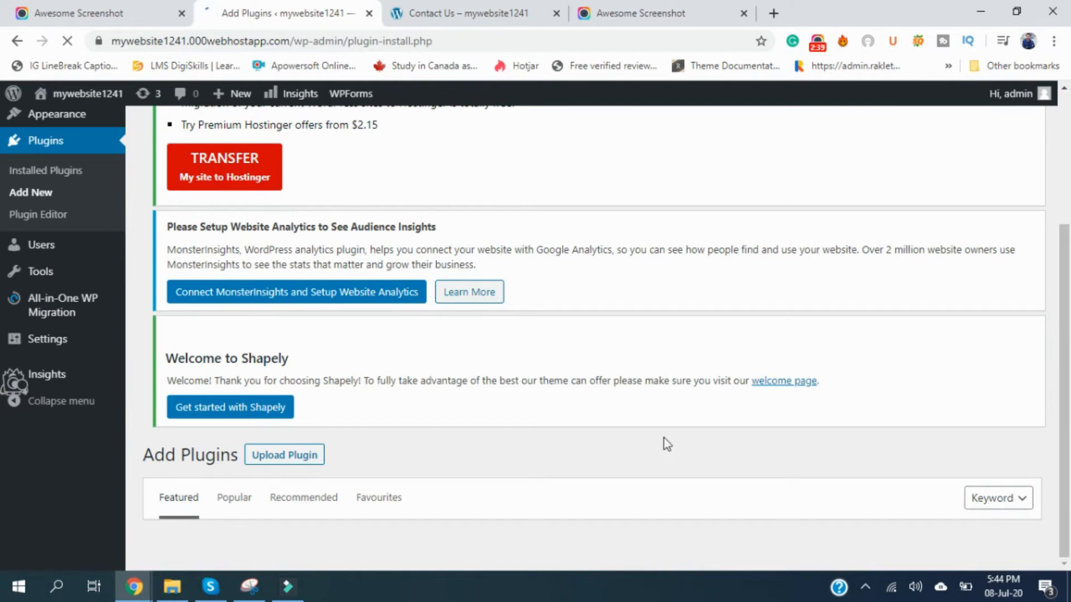
scroll(663, 439, up, 3)
scroll(662, 443, down, 3)
click(818, 47)
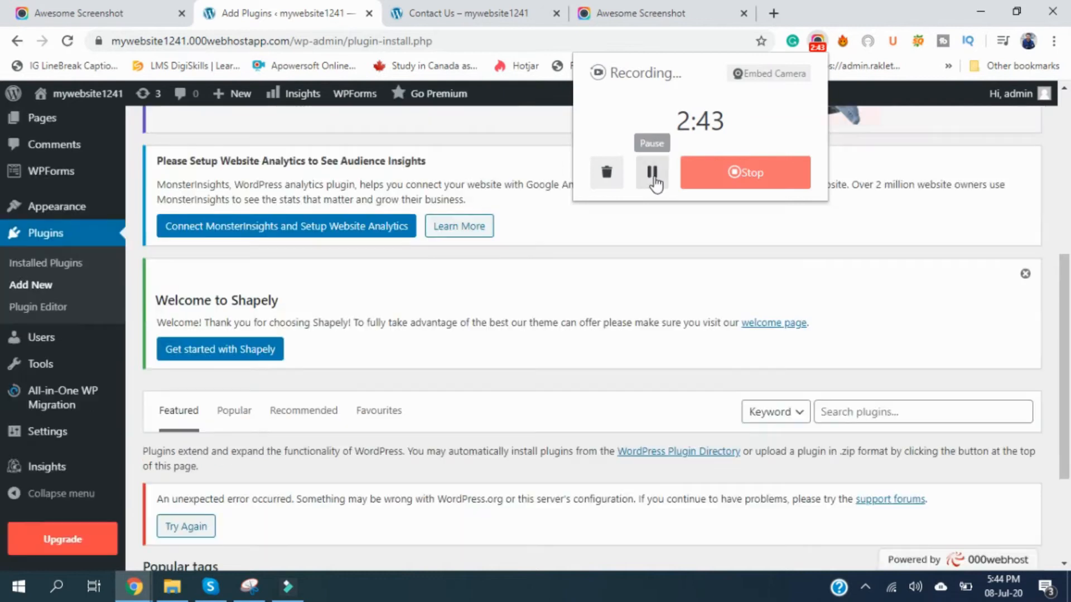
Search the plugin directory for "WooCommerce" and look at the search results area
click(922, 411)
text(WooC)
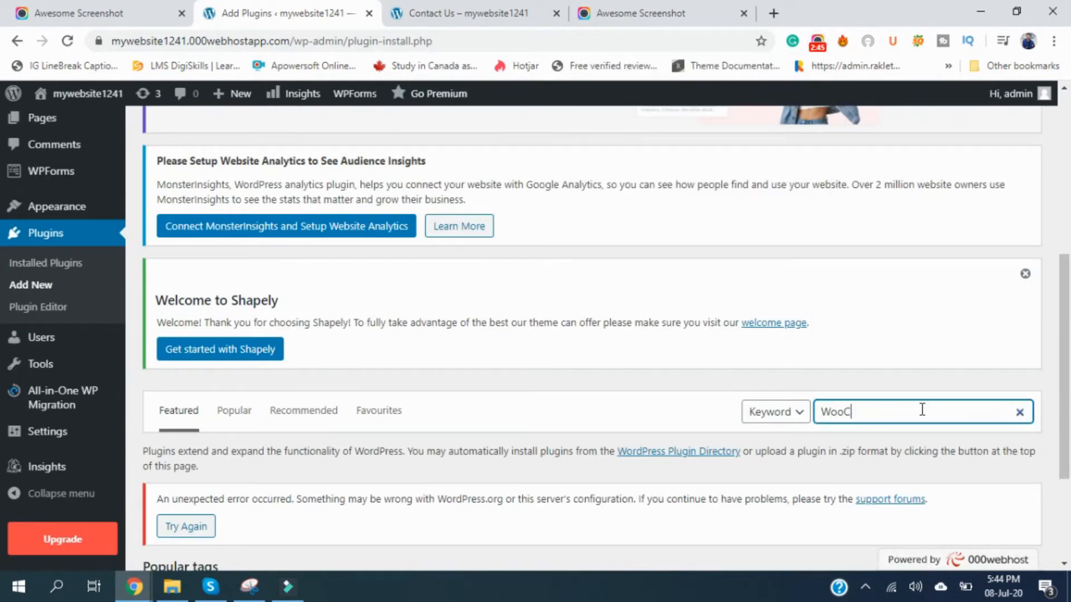
text(ommerce)
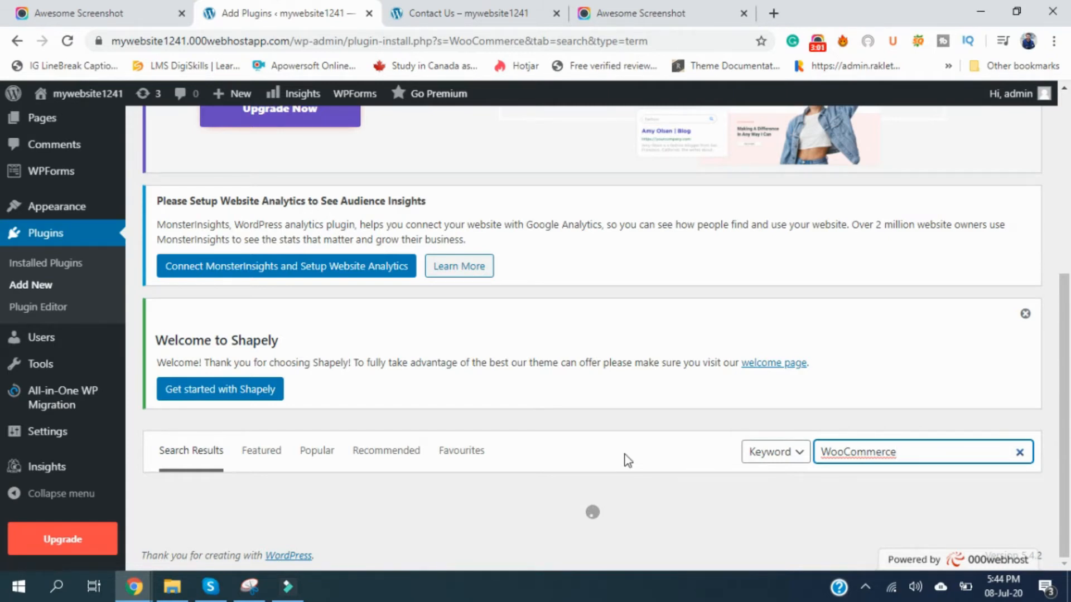
scroll(677, 286, down, 2)
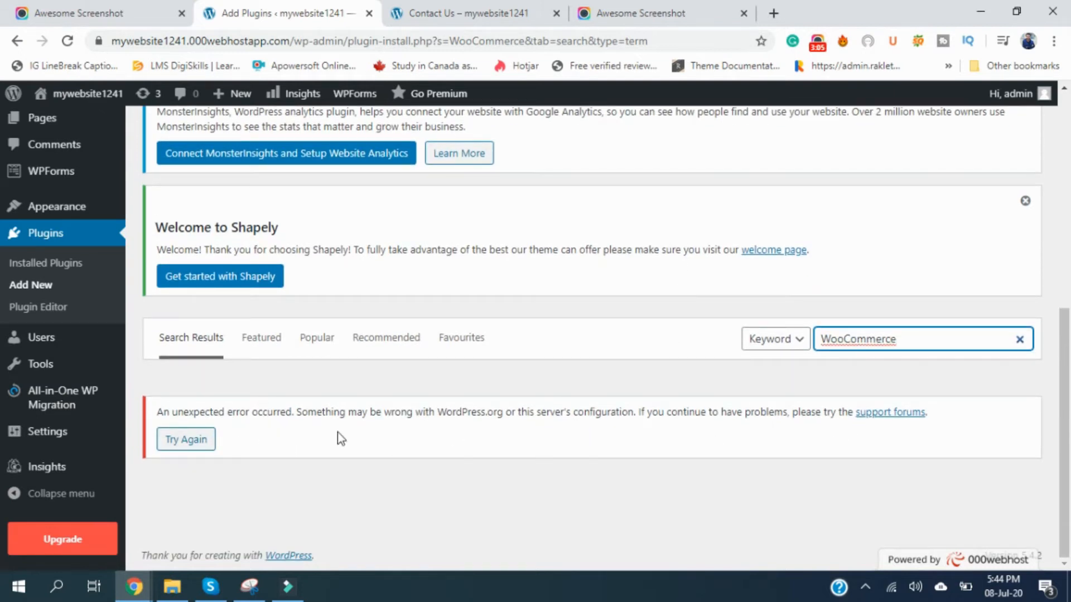
Highlight the message text below the plugin search and clear the search term
drag(928, 413, 158, 397)
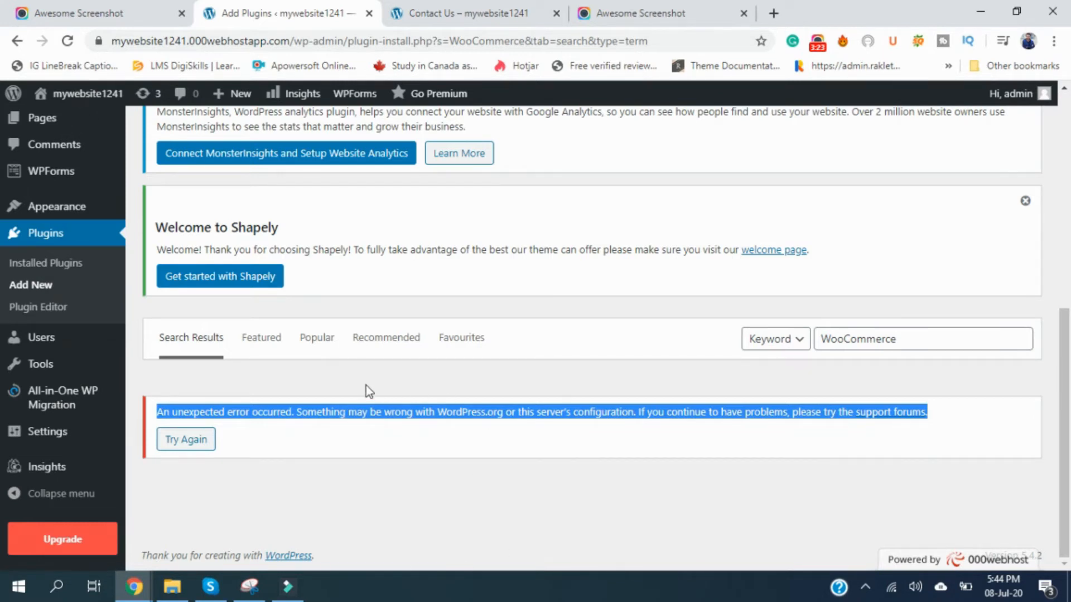
click(974, 354)
click(932, 340)
click(1026, 341)
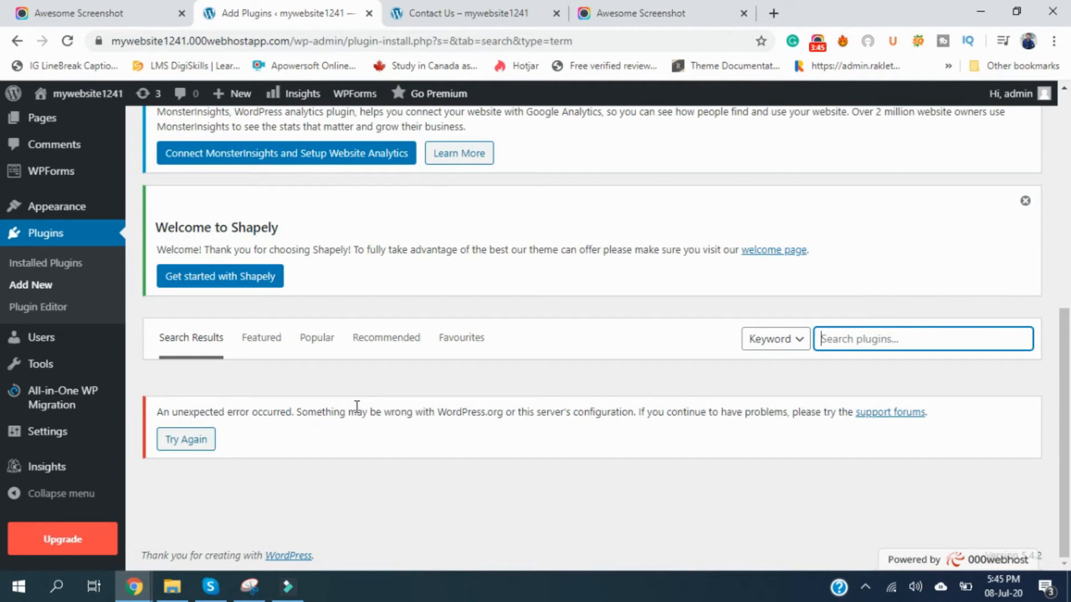
scroll(356, 406, up, 7)
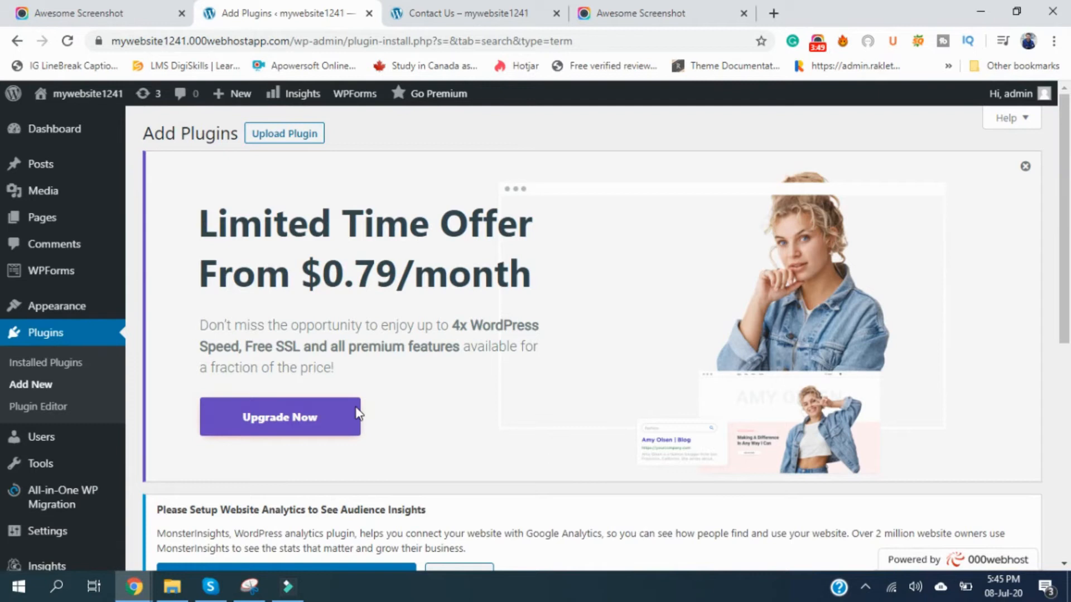
scroll(357, 413, down, 4)
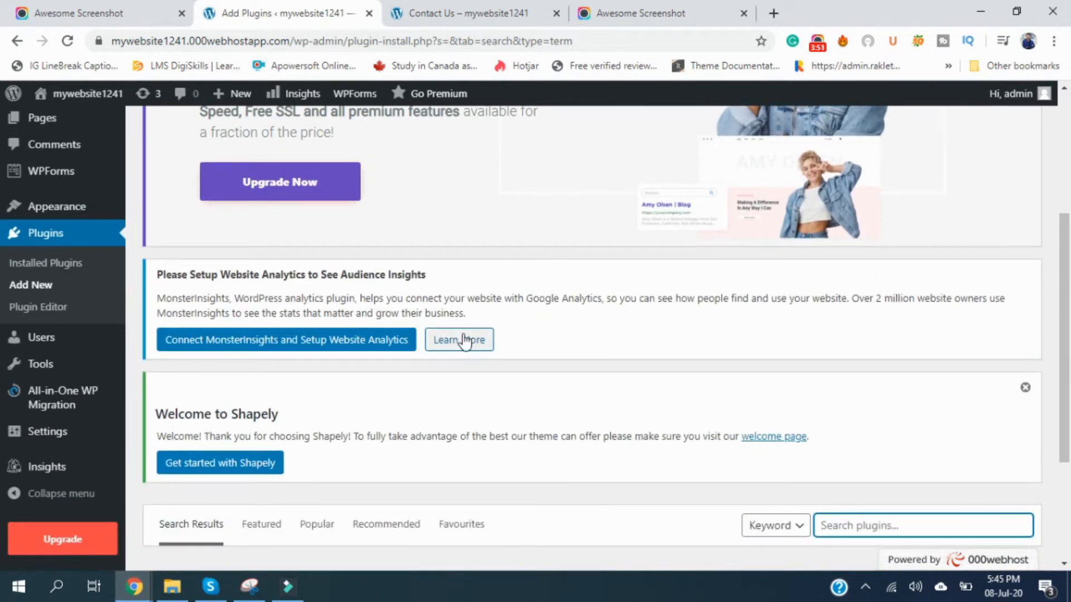
scroll(464, 341, down, 3)
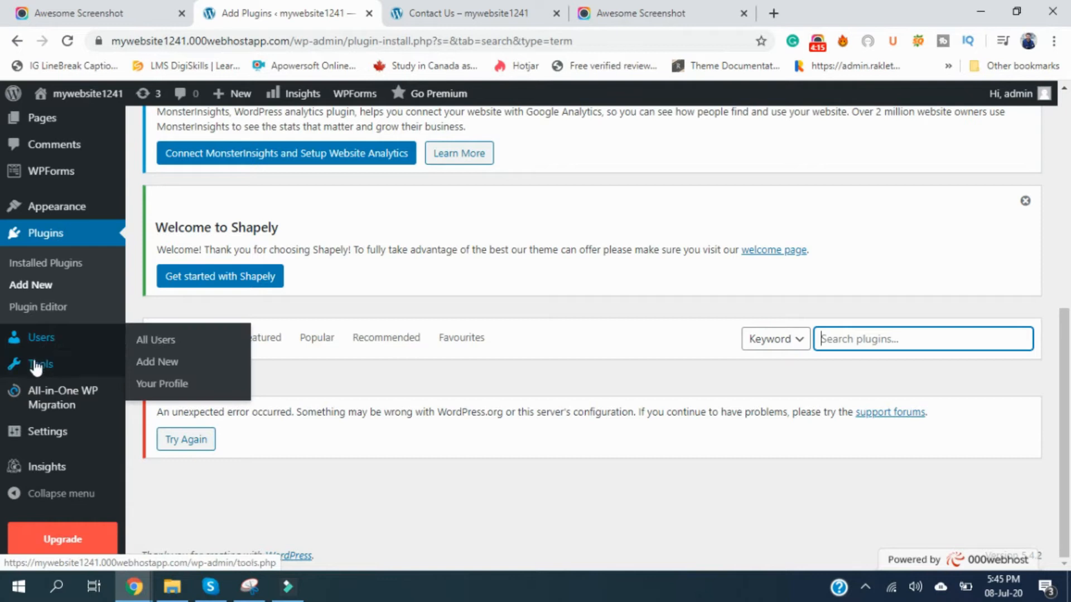
click(822, 47)
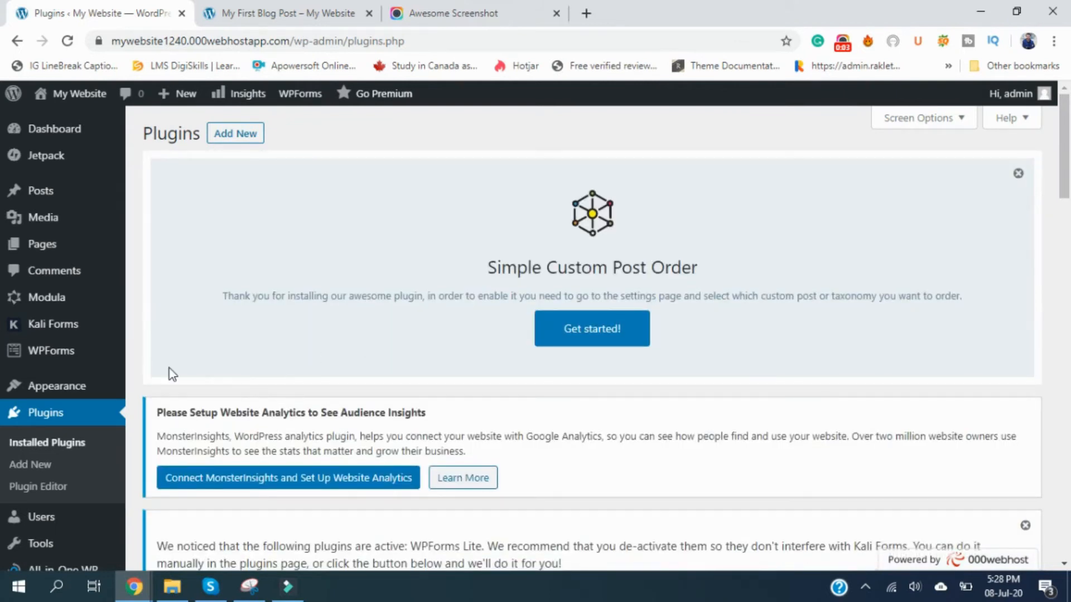
Dismiss the Simple Custom Post Order notice on the other site's Plugins page and review the list of installed plugins
scroll(169, 369, down, 2)
scroll(167, 375, up, 2)
click(1018, 176)
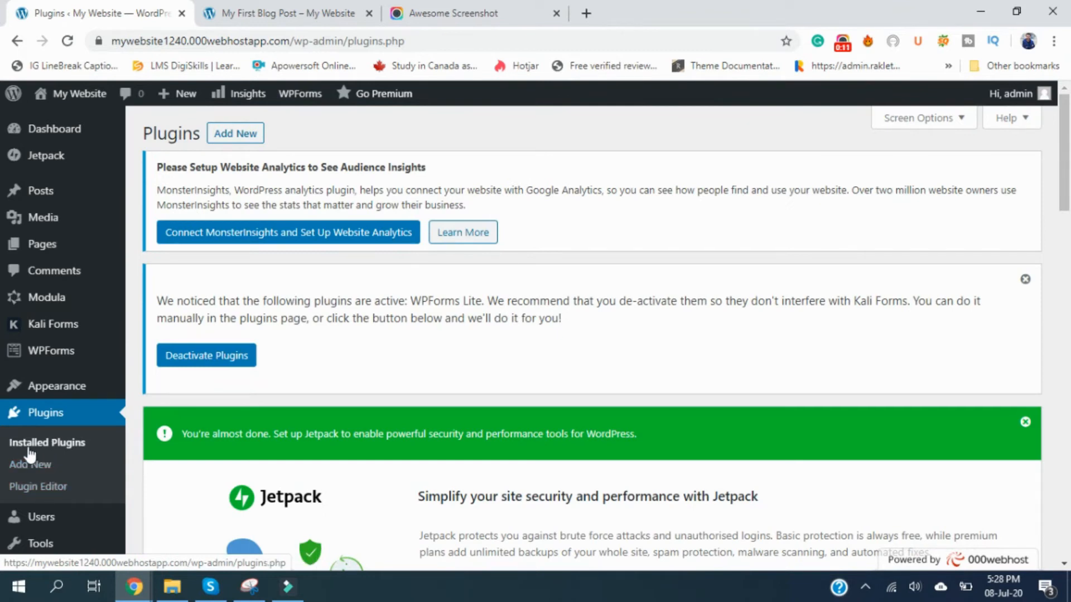
scroll(390, 429, down, 10)
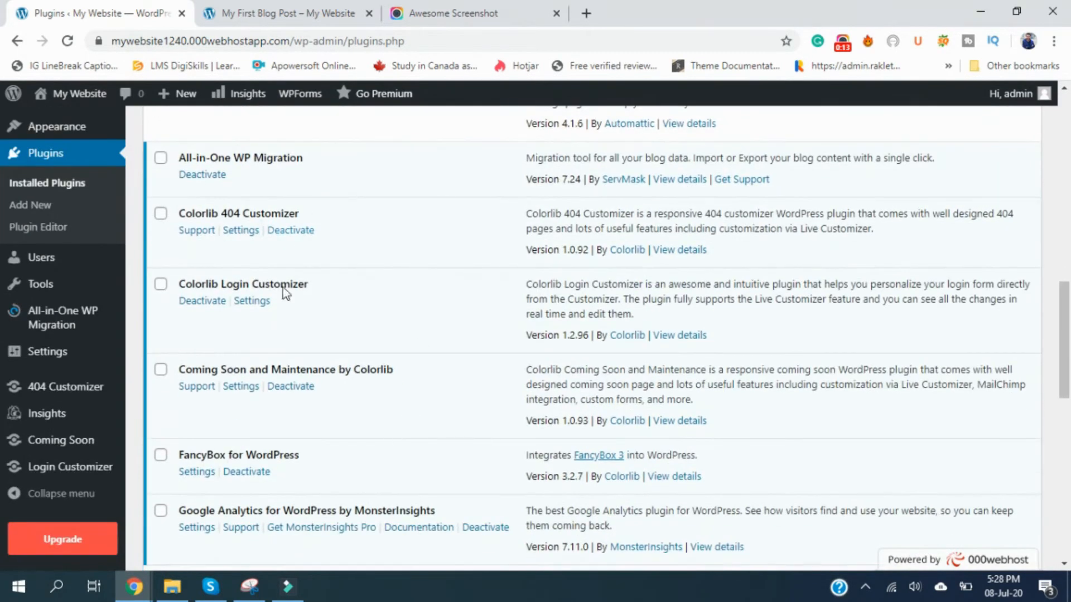
Look through the installed plugins on the Plugins page and open the page for adding new plugins
scroll(284, 292, down, 12)
scroll(290, 448, up, 15)
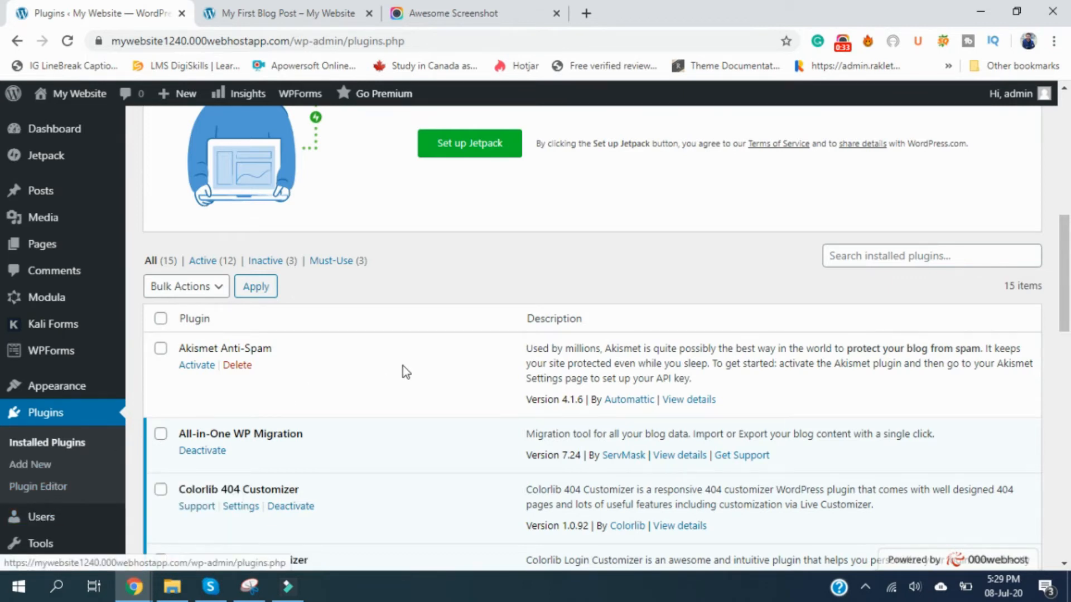
scroll(289, 353, down, 5)
scroll(288, 353, down, 10)
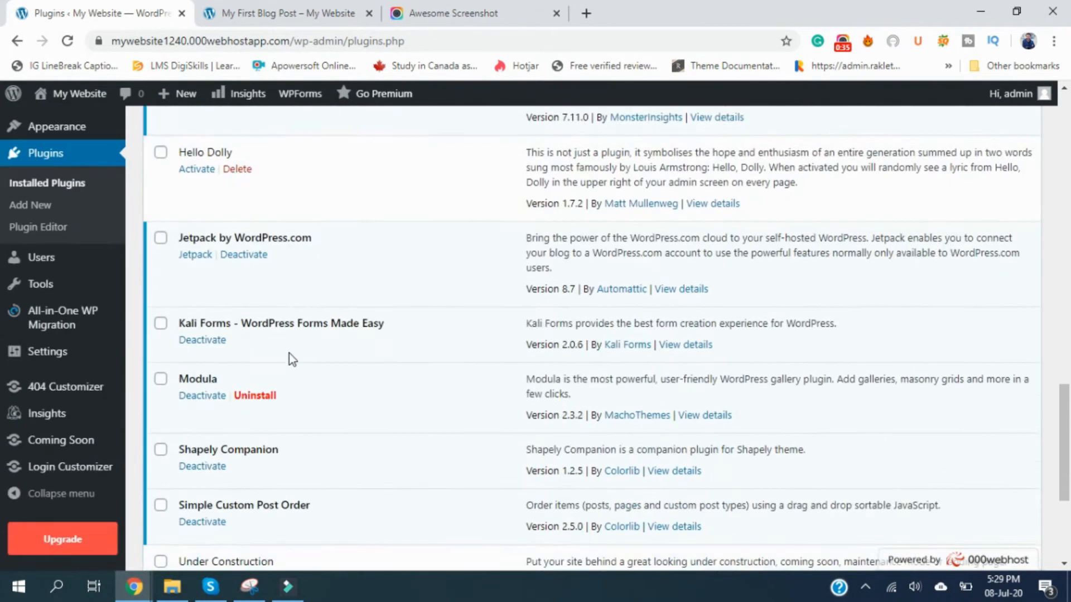
scroll(169, 360, up, 8)
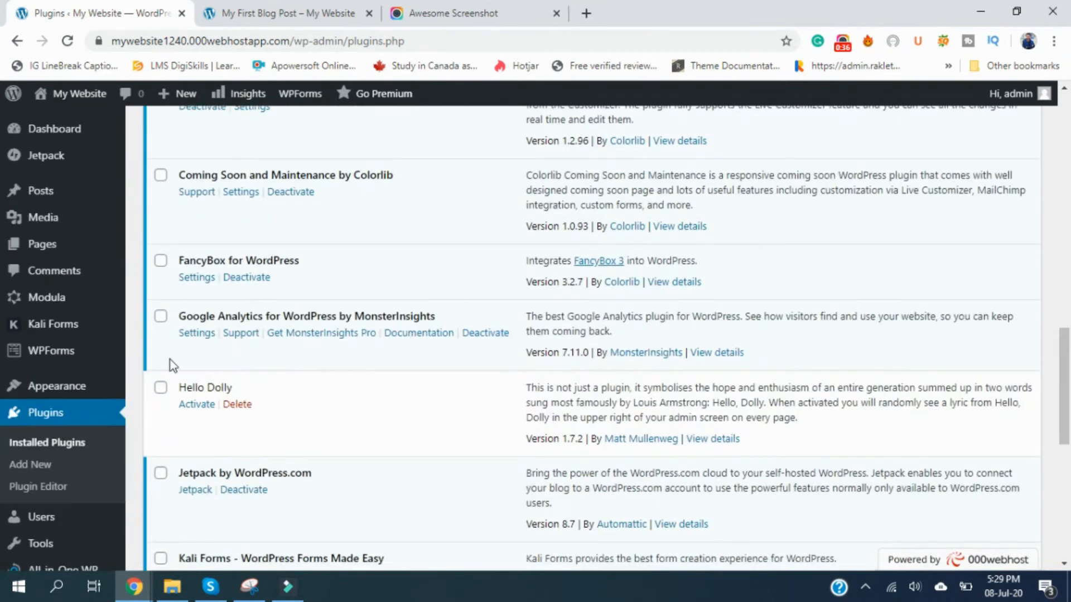
click(36, 475)
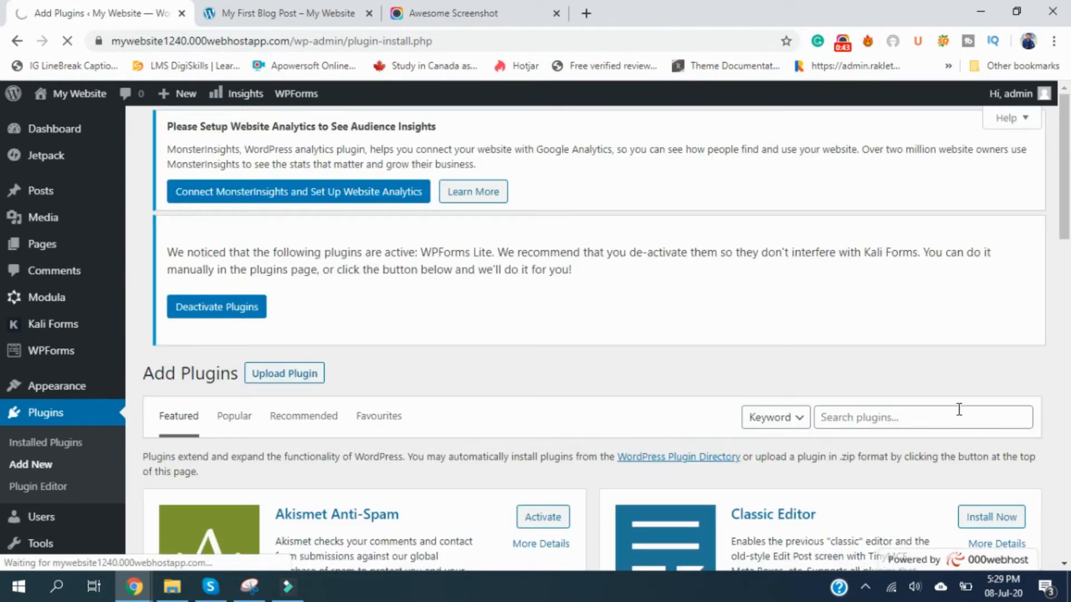
Search the plugin directory for "WooCommerce"
click(928, 421)
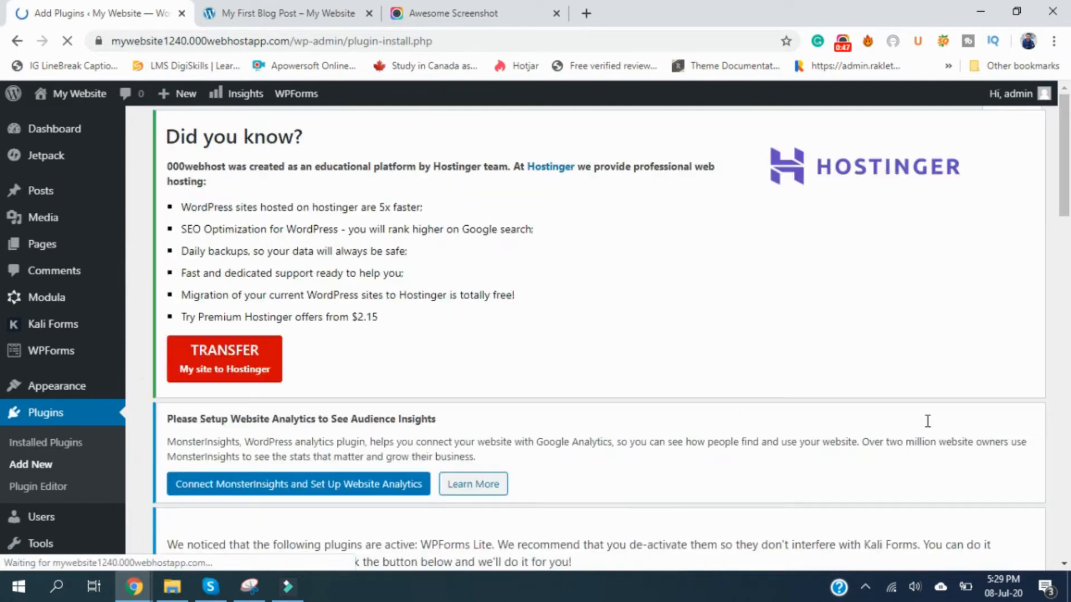
scroll(947, 398, down, 8)
click(924, 311)
text(WooCommerce)
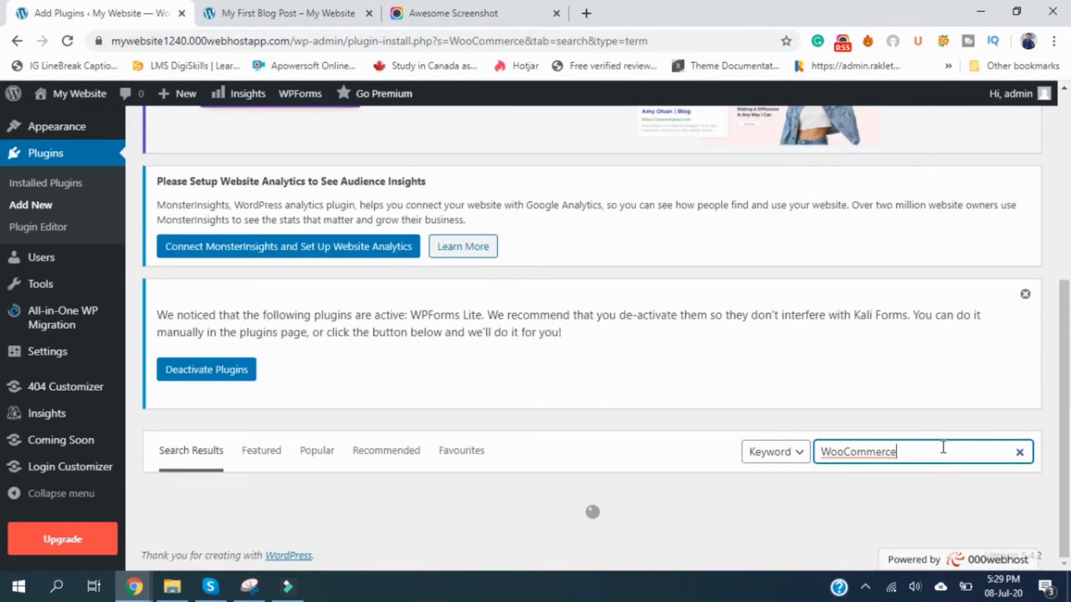
Try to install the WooCommerce plugin by Automattic from the search results and dismiss the notice on its card
scroll(947, 440, down, 4)
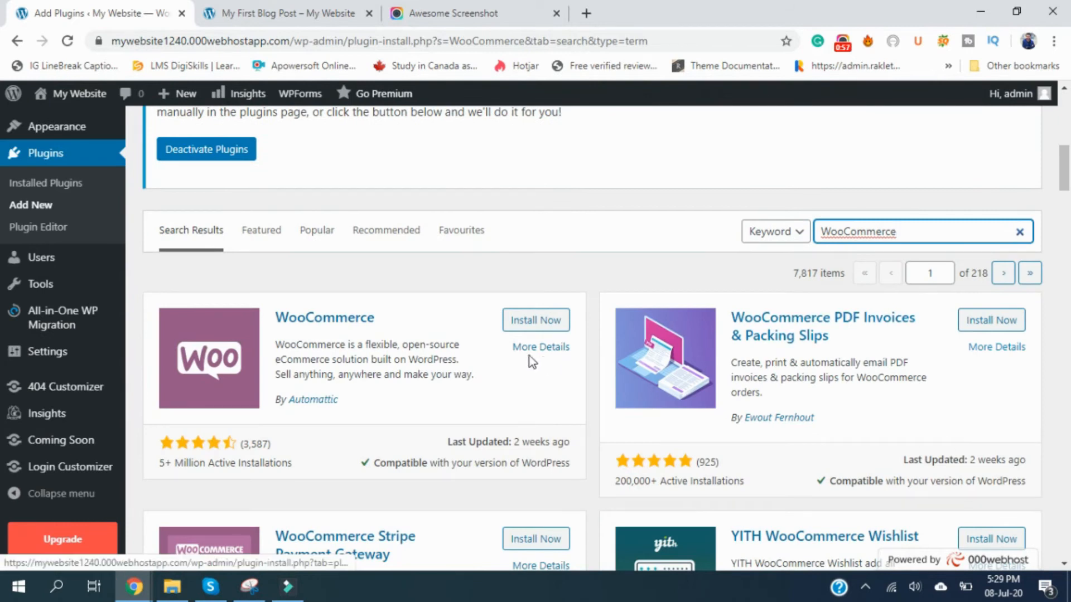
scroll(472, 376, down, 3)
scroll(471, 379, up, 2)
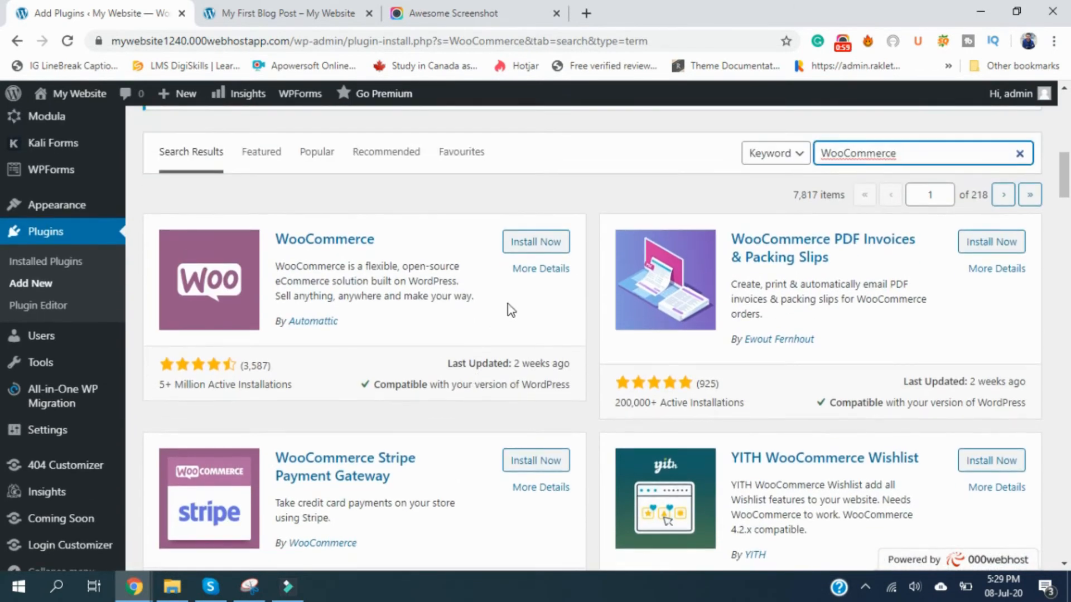
click(537, 242)
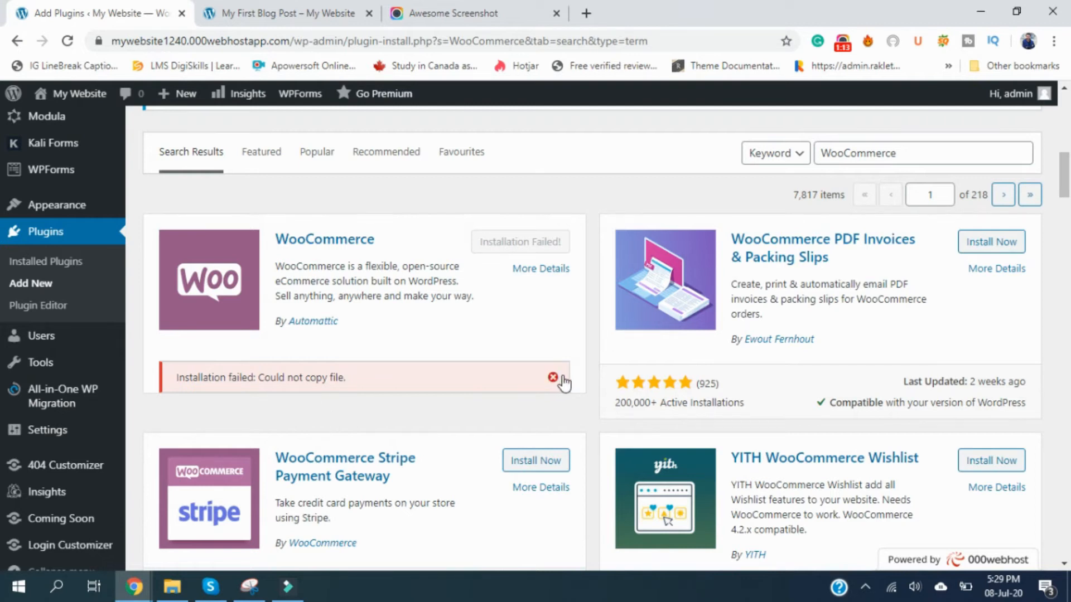
click(553, 378)
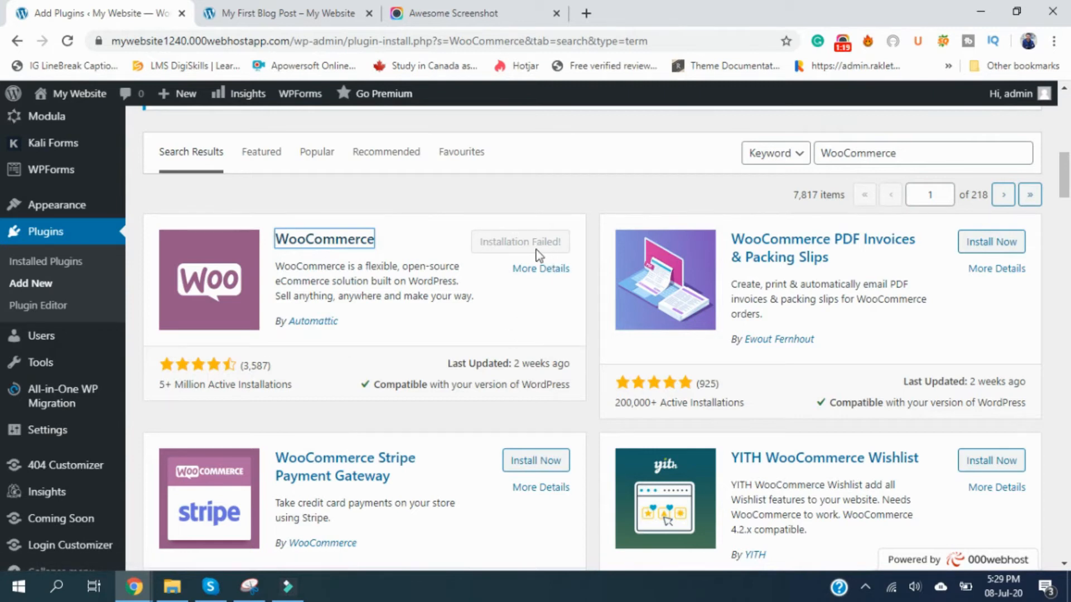
Look over the other WooCommerce results and switch the plugin directory to the Recommended plugins
scroll(490, 337, down, 3)
scroll(489, 337, down, 5)
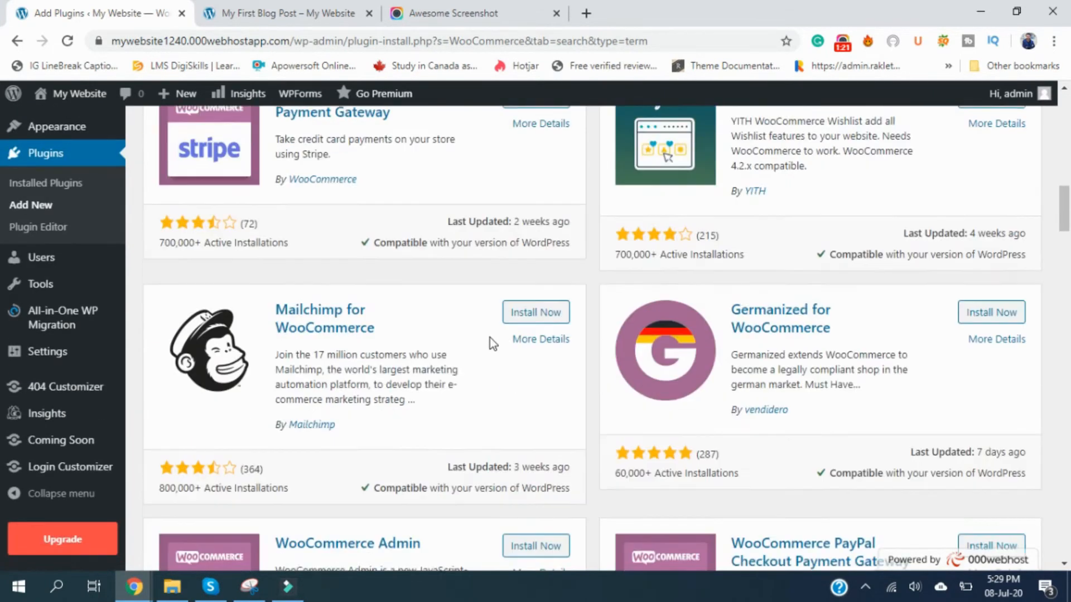
scroll(490, 337, up, 15)
scroll(490, 337, down, 6)
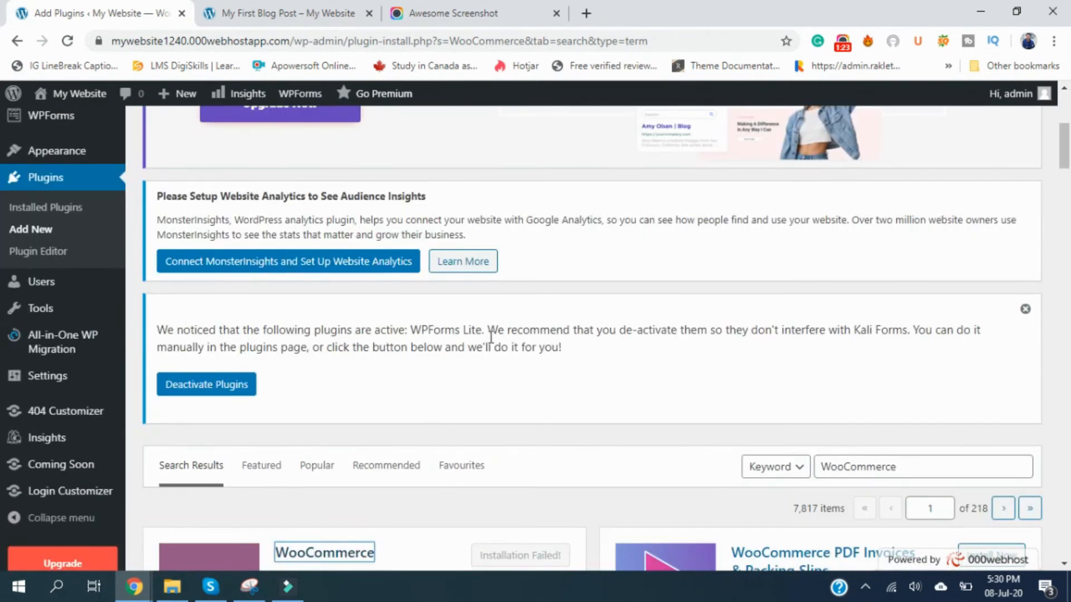
click(388, 316)
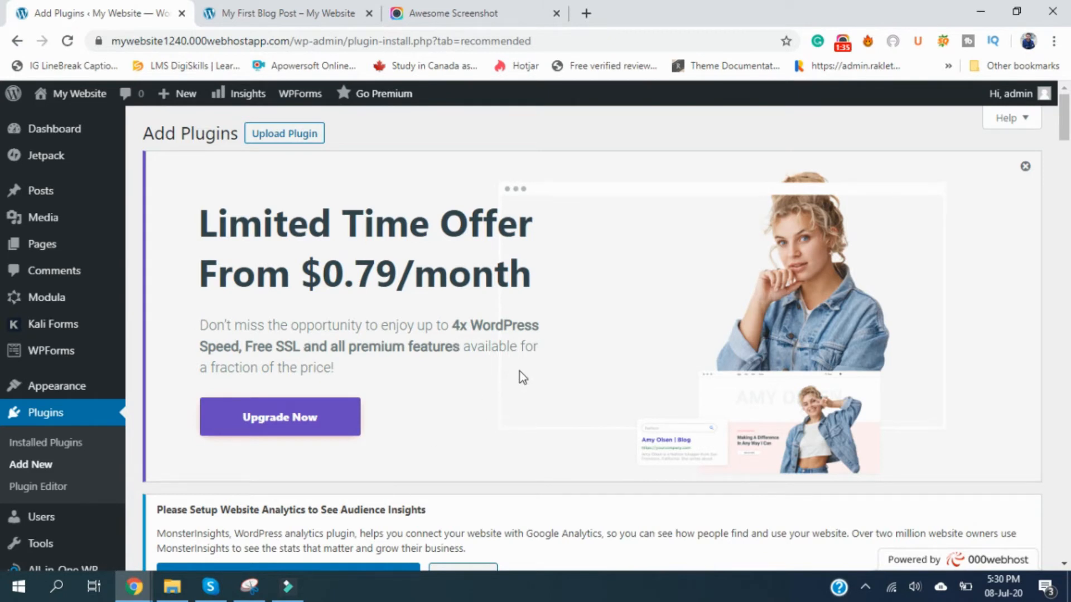
scroll(522, 378, down, 10)
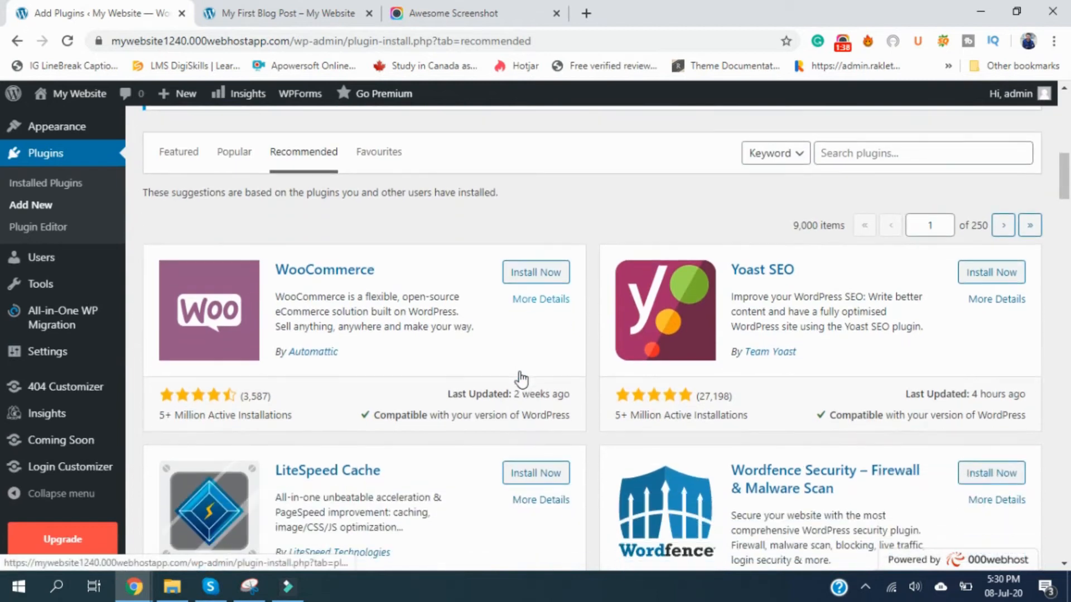
Try installing WooCommerce again from the recommended plugins, dismiss its notice, and install and activate Yoast SEO
click(539, 279)
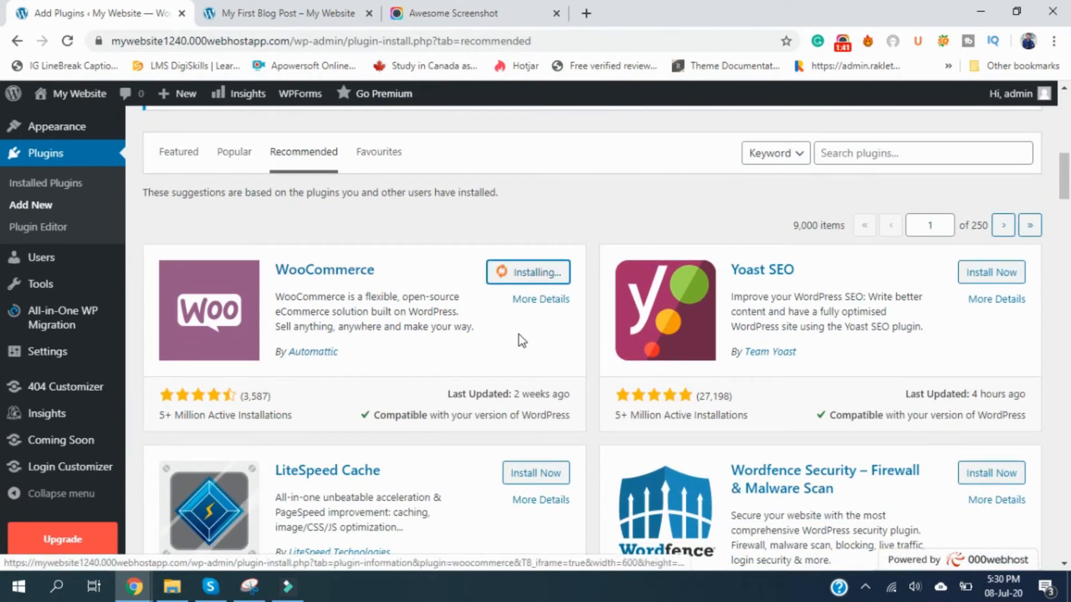
click(1000, 284)
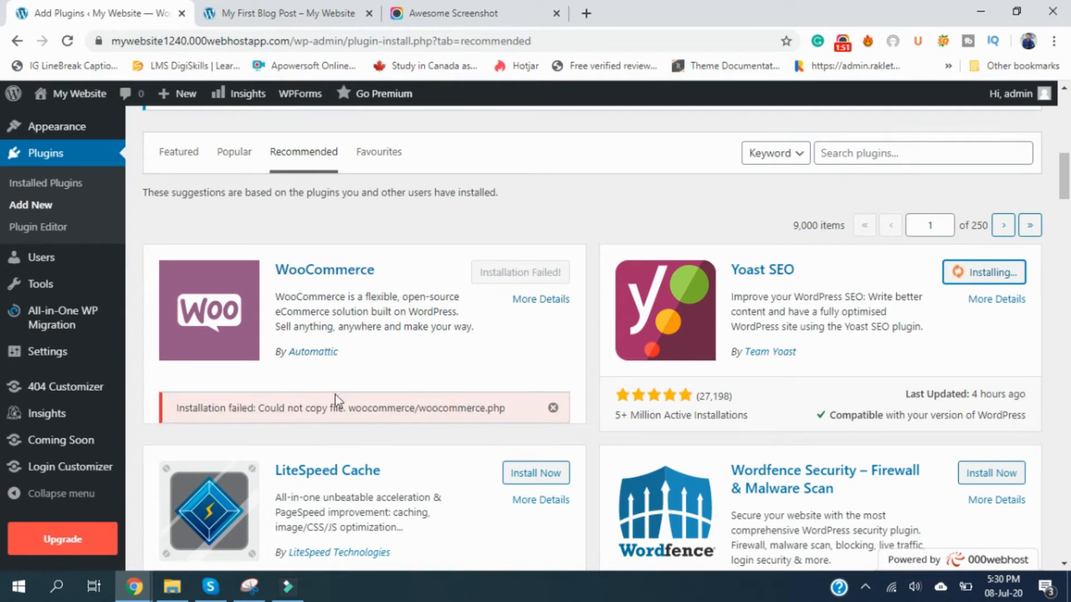
click(553, 408)
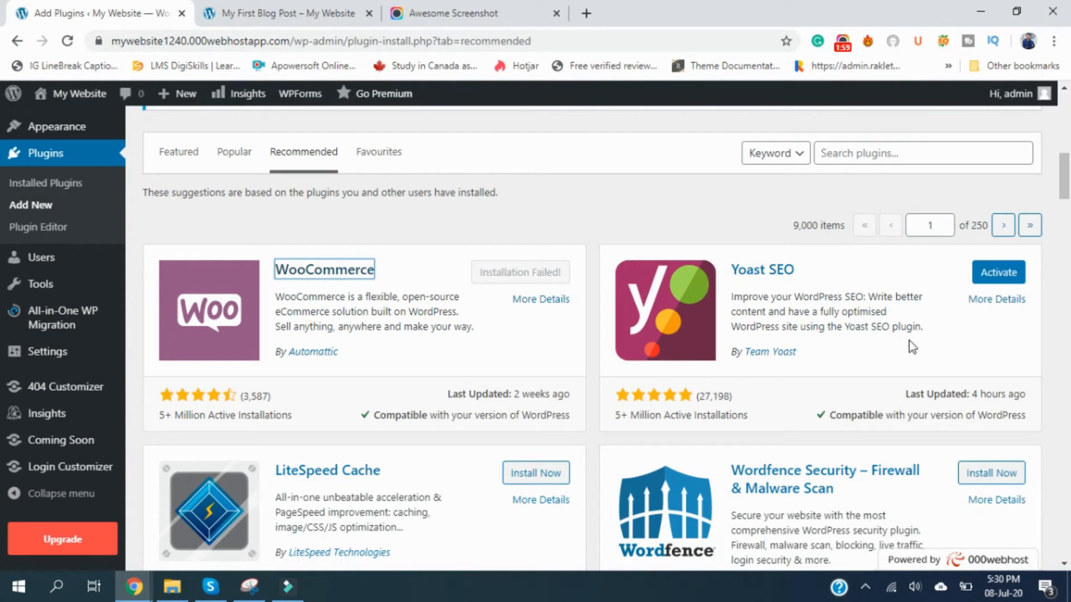
click(992, 278)
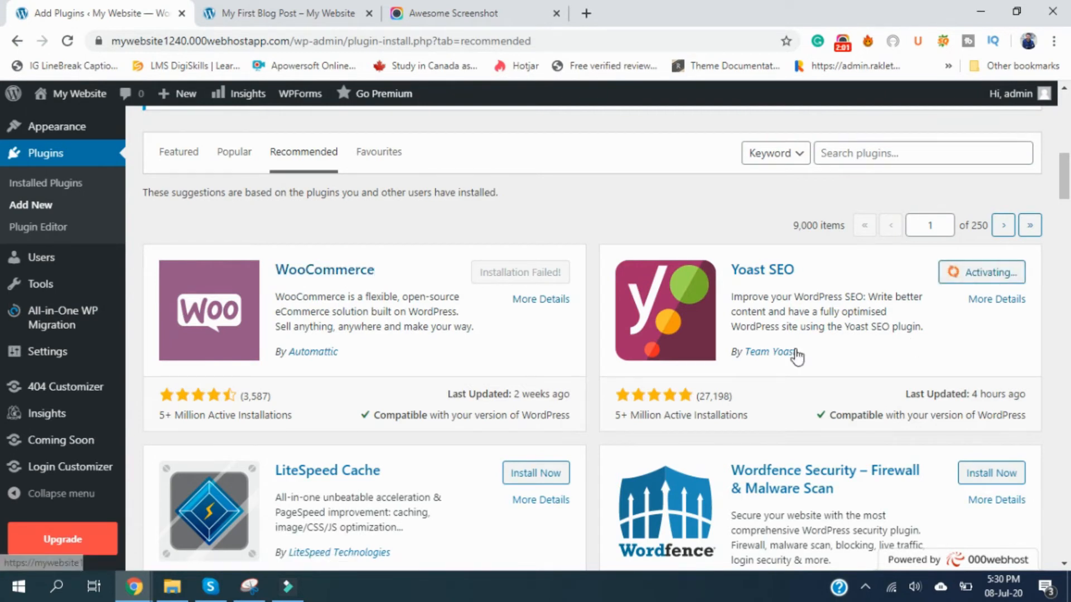
Browse the recommended plugins, and install and activate the Autoptimize plugin
scroll(781, 346, down, 3)
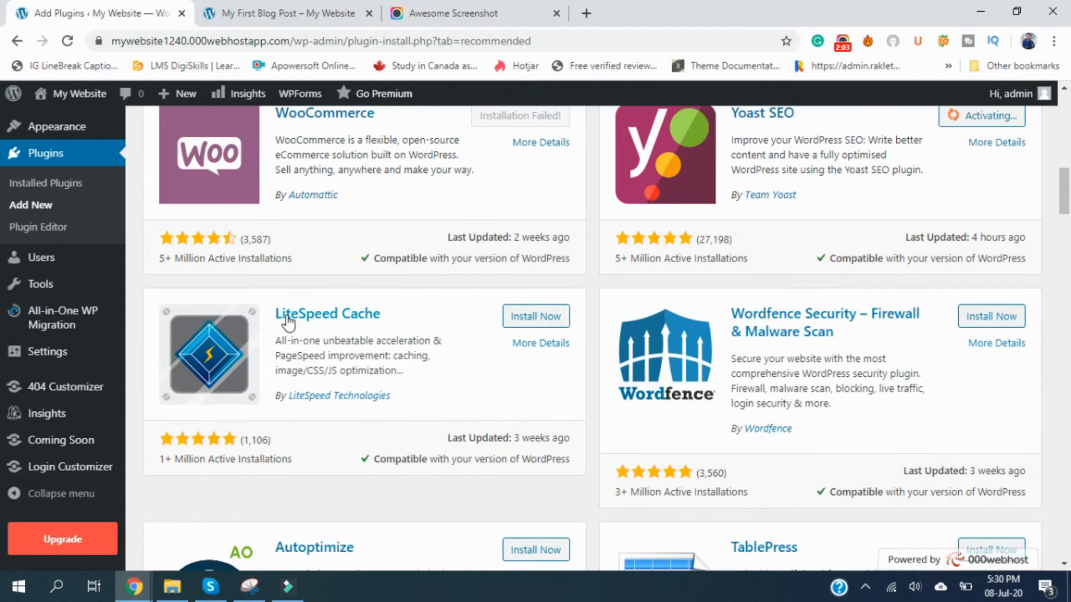
scroll(444, 341, down, 1)
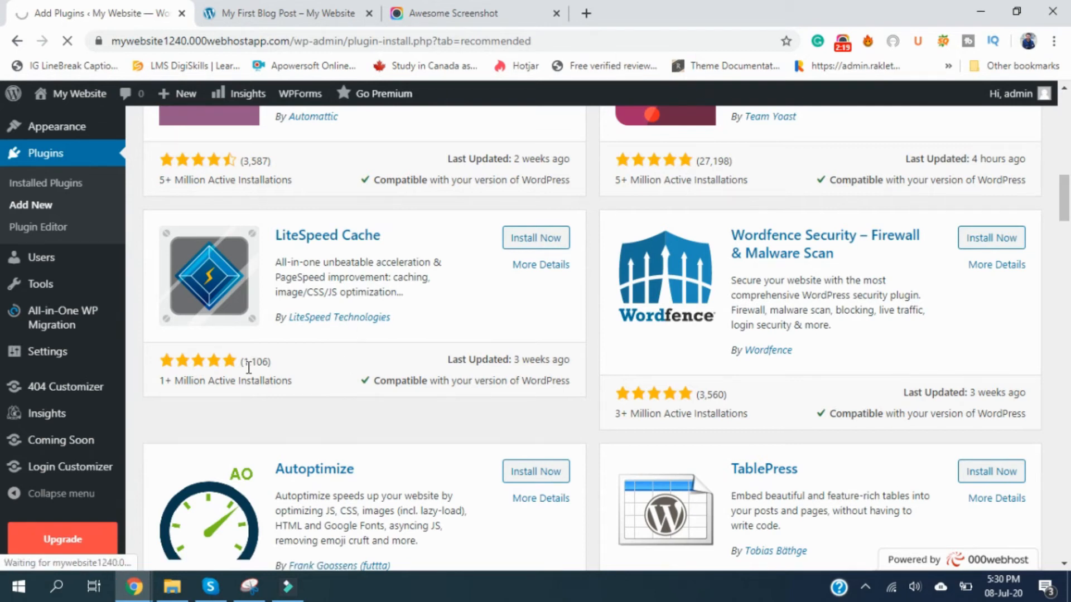
scroll(402, 416, down, 3)
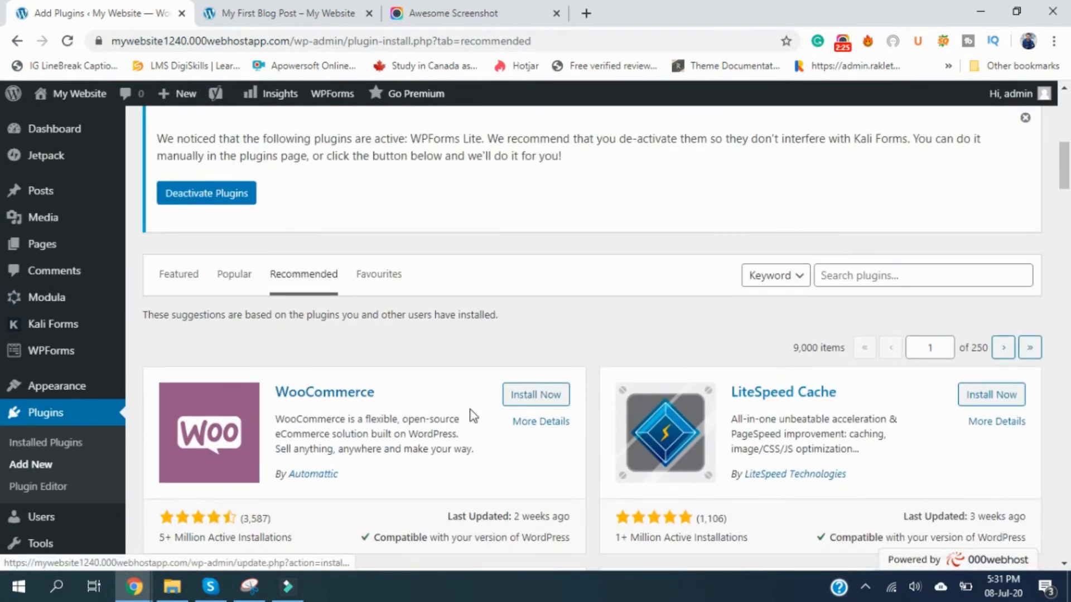
scroll(352, 391, up, 4)
scroll(352, 391, down, 15)
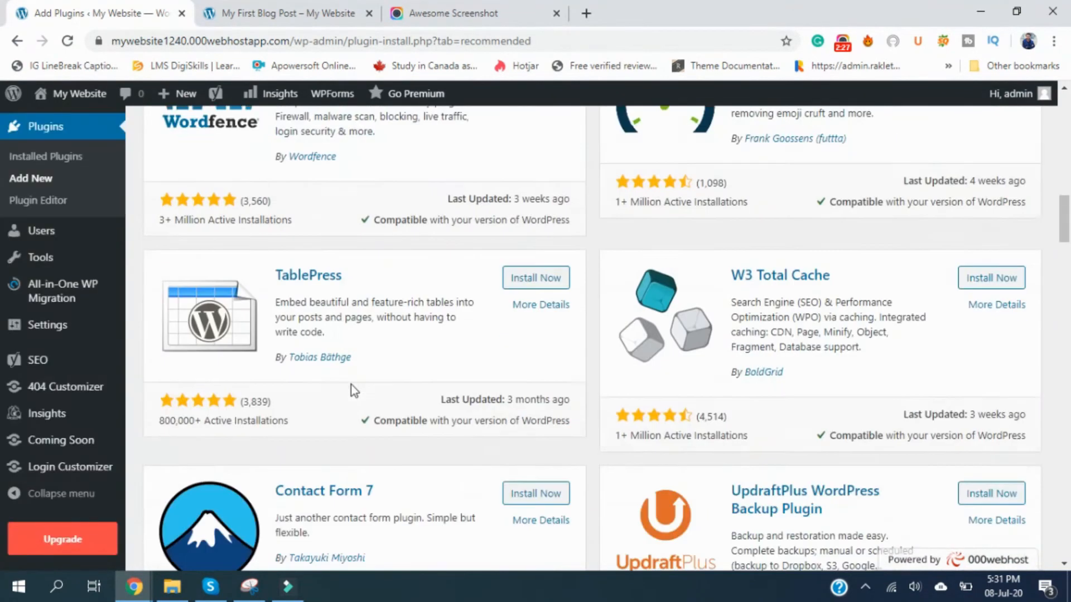
scroll(351, 391, up, 1)
scroll(351, 383, up, 7)
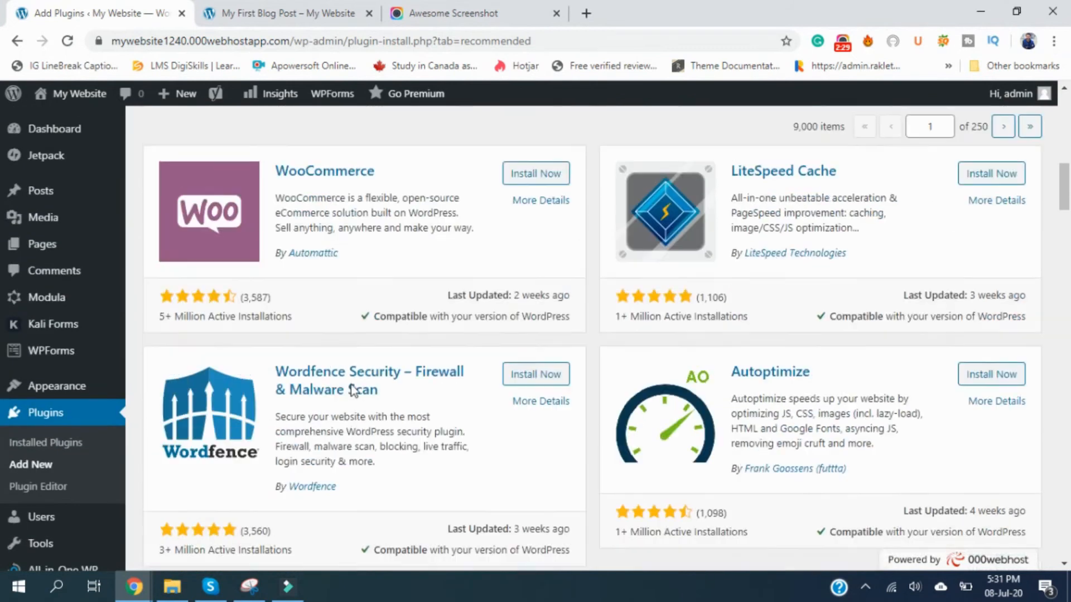
scroll(351, 384, down, 4)
click(979, 211)
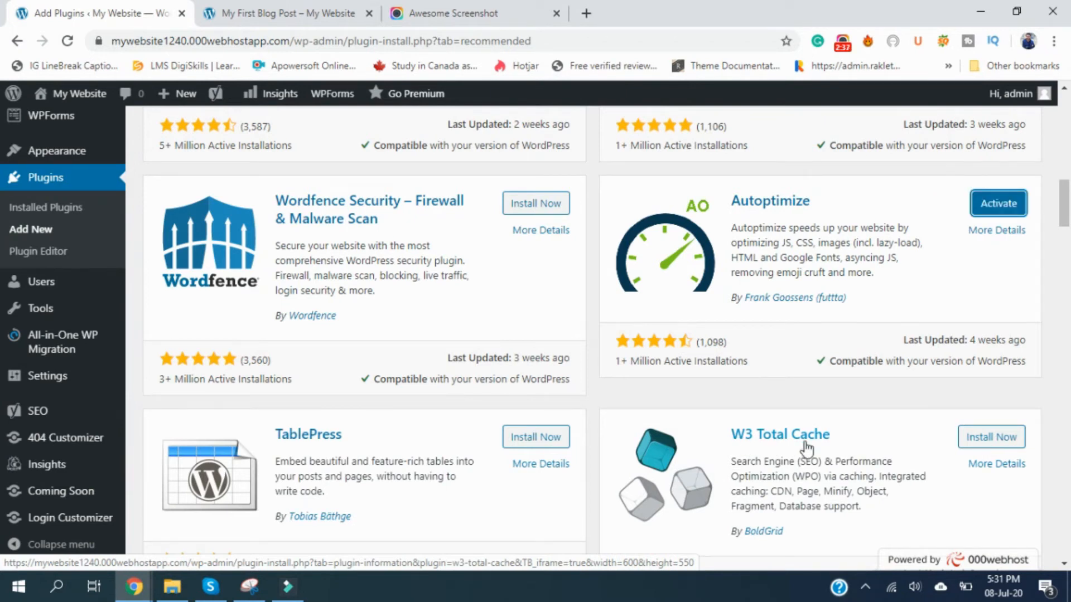
click(1008, 206)
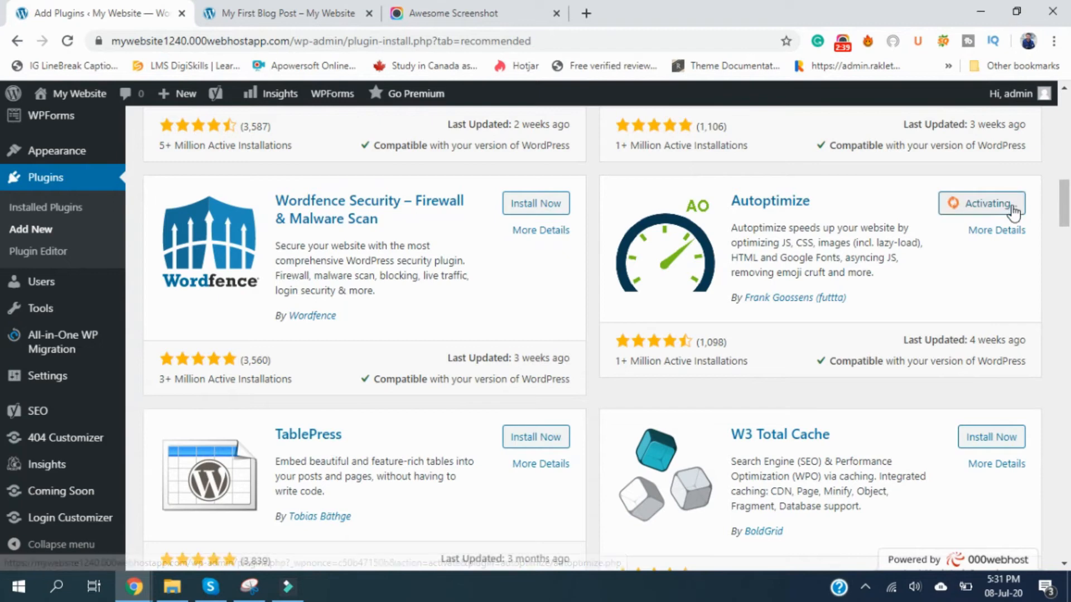
Find the UpdraftPlus WordPress Backup Plugin among the recommended plugins and start installing it
scroll(860, 273, up, 1)
scroll(861, 273, up, 4)
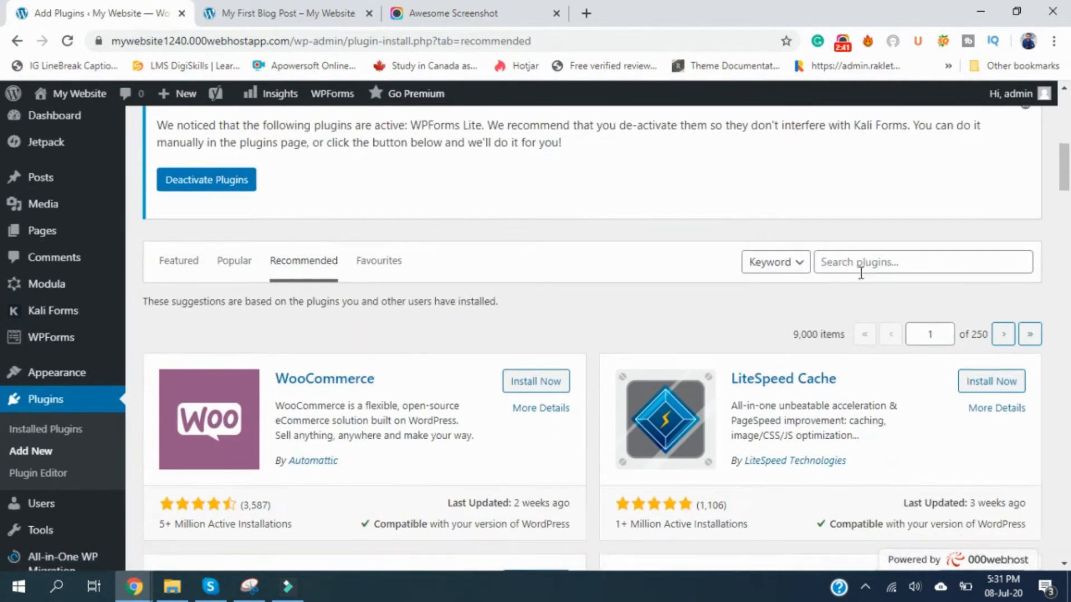
scroll(861, 276, down, 5)
scroll(862, 276, down, 3)
scroll(406, 306, down, 4)
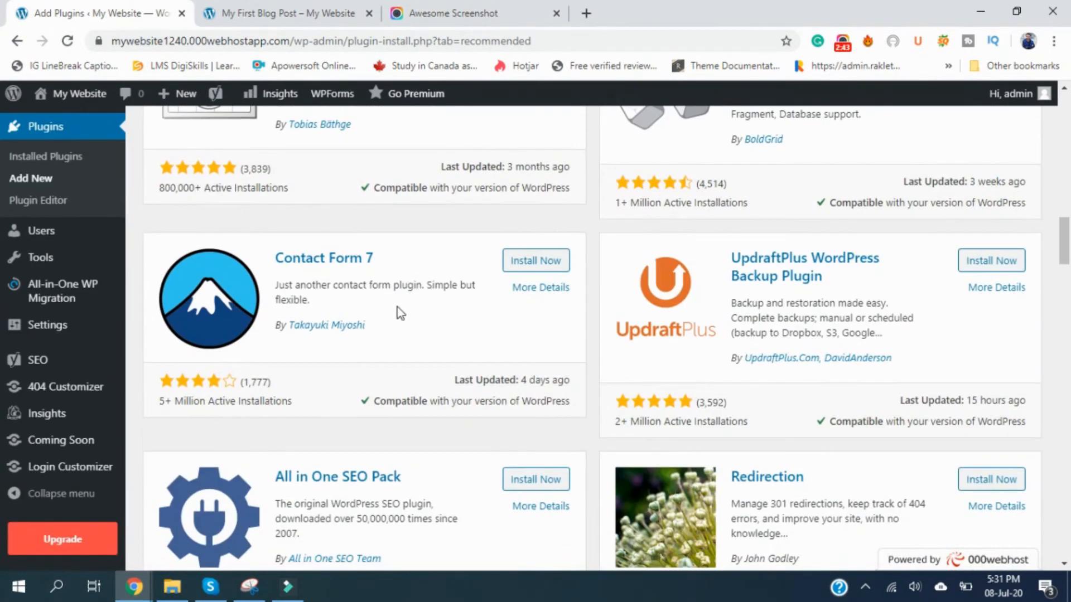
scroll(72, 311, up, 3)
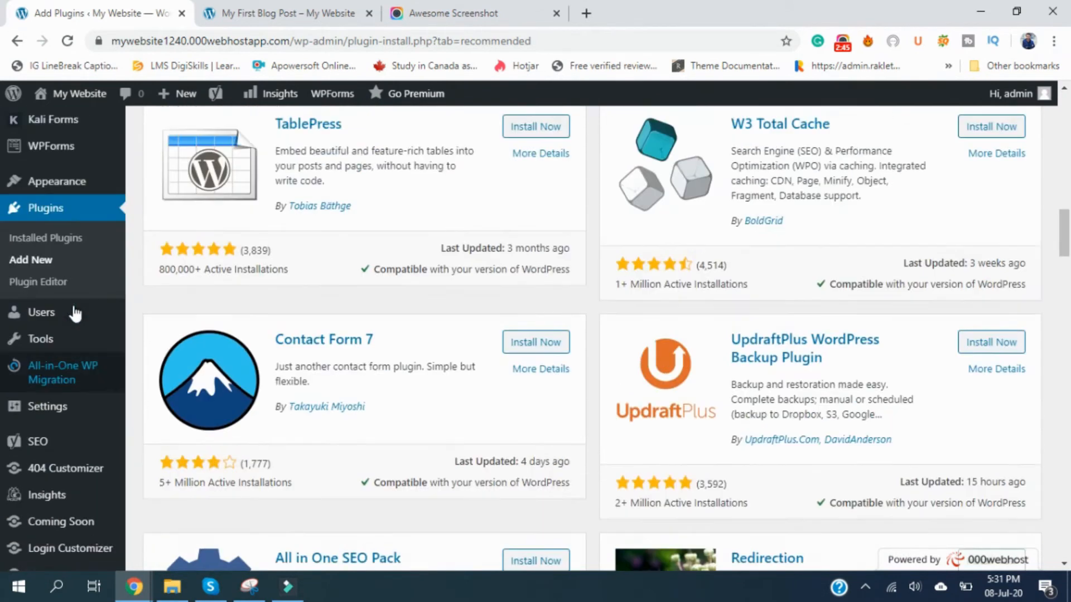
mouse_move(66, 235)
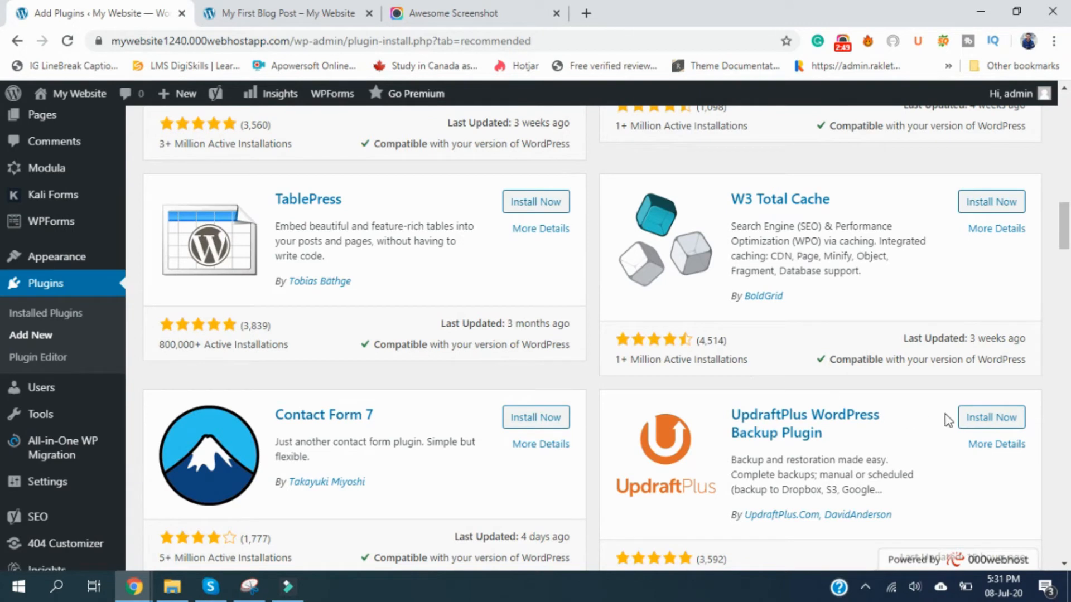
click(987, 419)
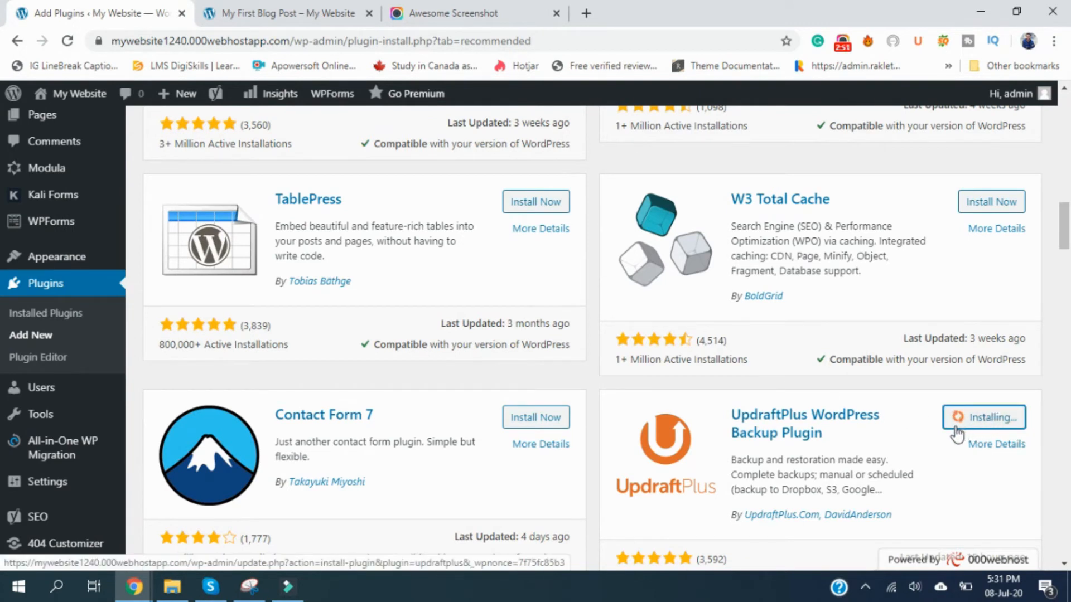
Call off the page reload, check the Autoptimize and UpdraftPlus cards, and dismiss the notice on the UpdraftPlus card
key(F5)
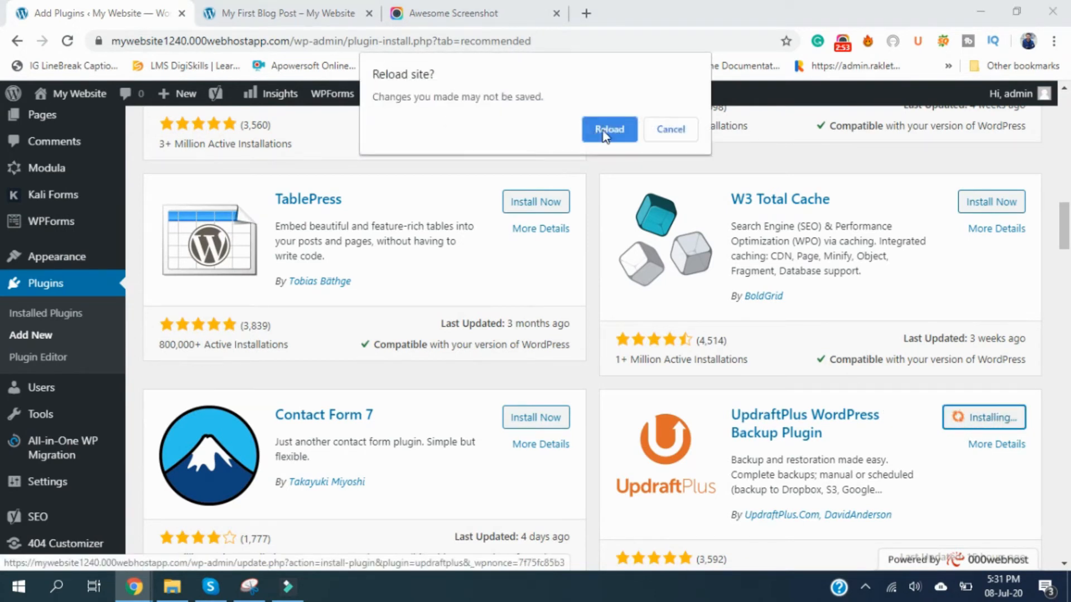
click(664, 134)
scroll(665, 324, up, 7)
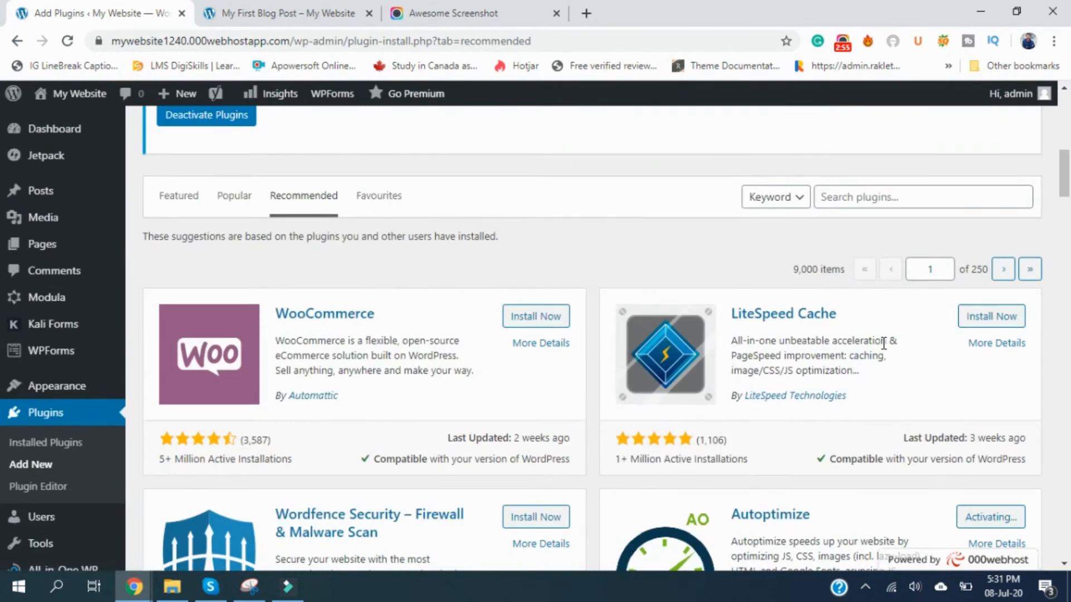
scroll(884, 342, down, 6)
scroll(889, 349, up, 3)
scroll(887, 335, down, 6)
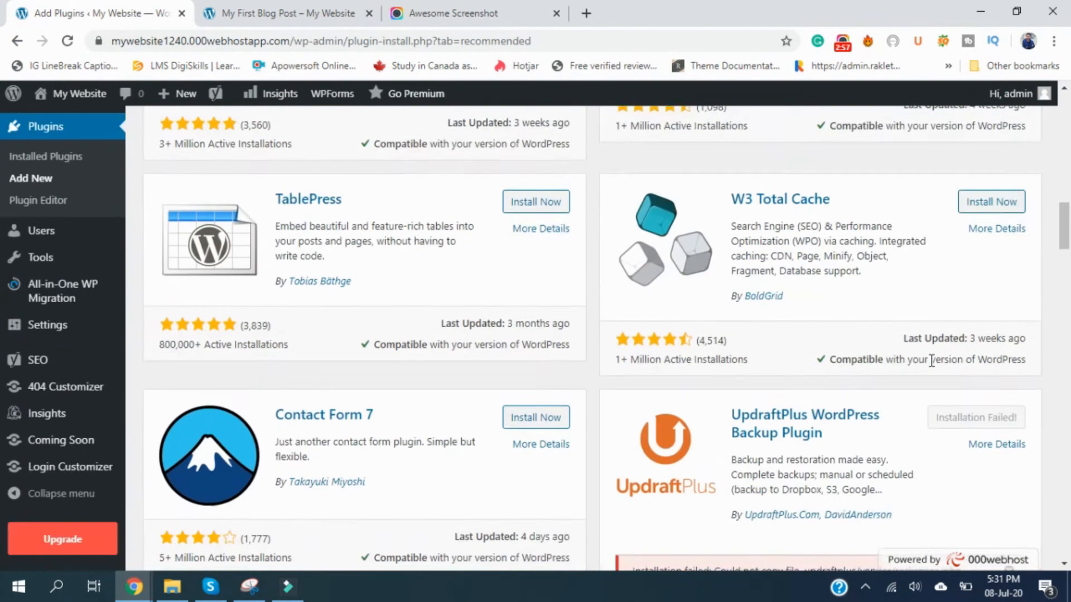
scroll(931, 361, down, 3)
scroll(911, 349, down, 1)
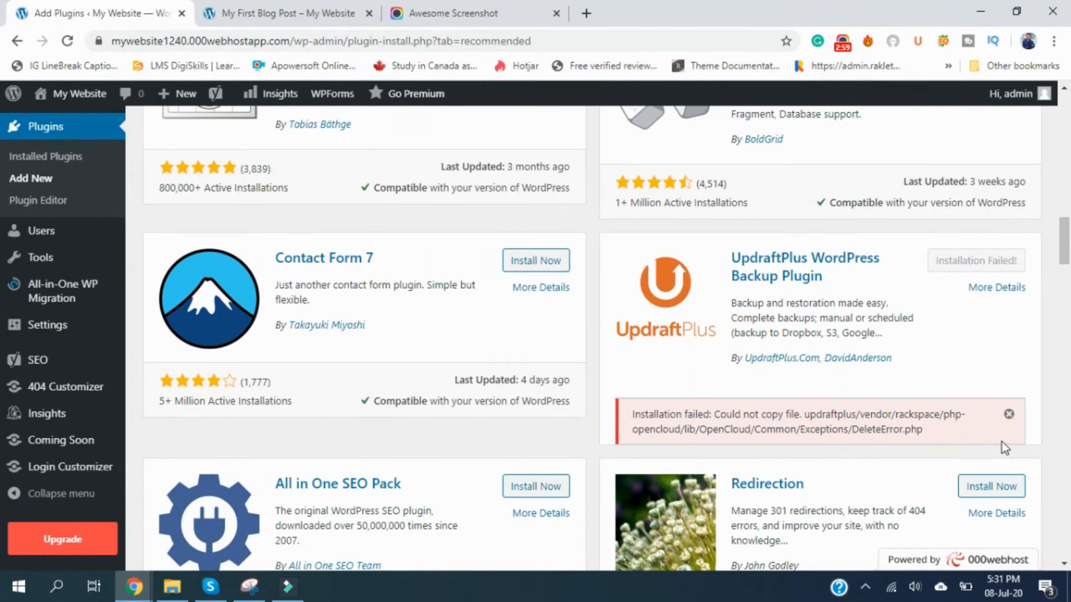
click(1008, 414)
scroll(829, 362, down, 1)
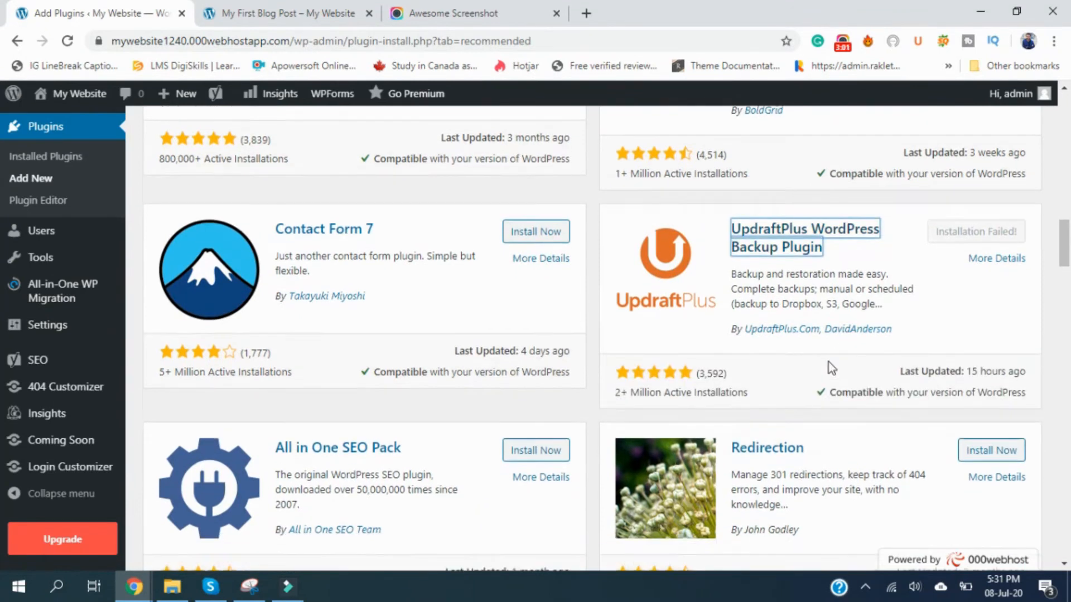
Find the Smush image optimizer plugin among the recommended plugins, then install and activate it
scroll(828, 363, down, 2)
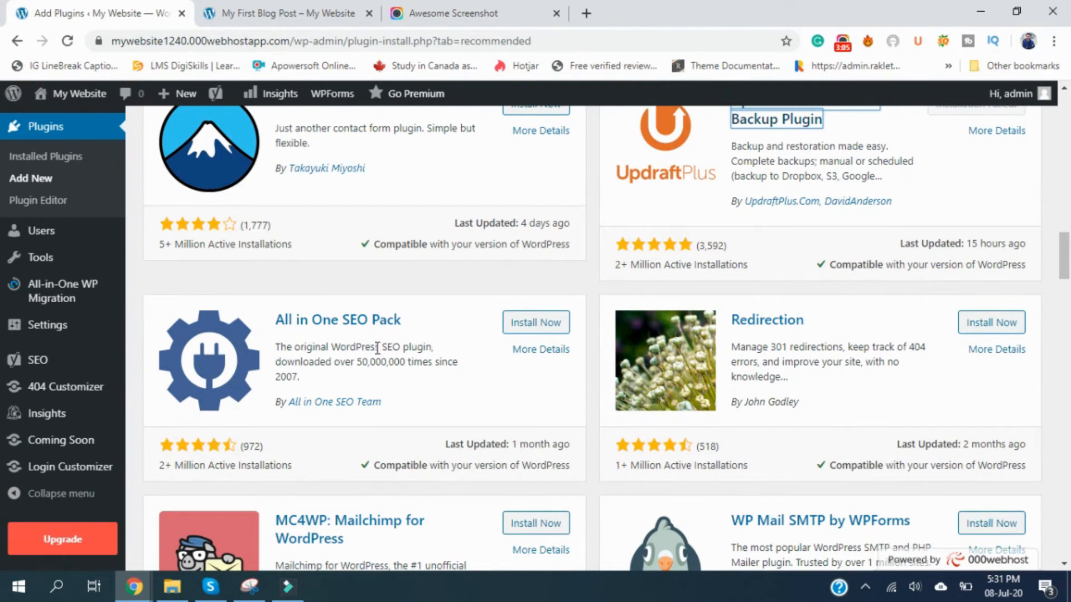
mouse_move(53, 368)
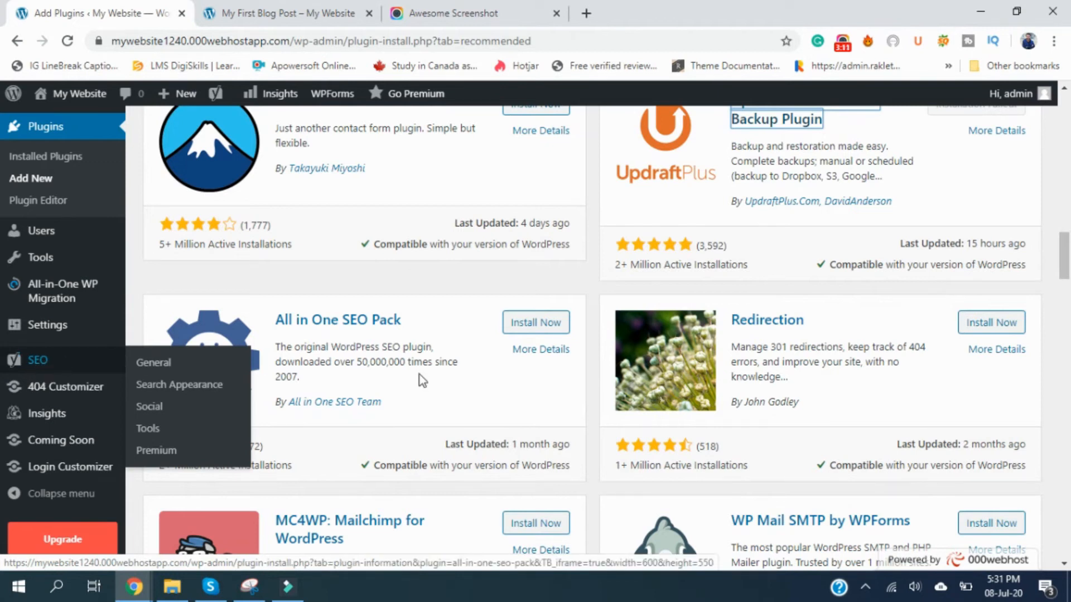
scroll(419, 374, down, 3)
scroll(367, 376, down, 8)
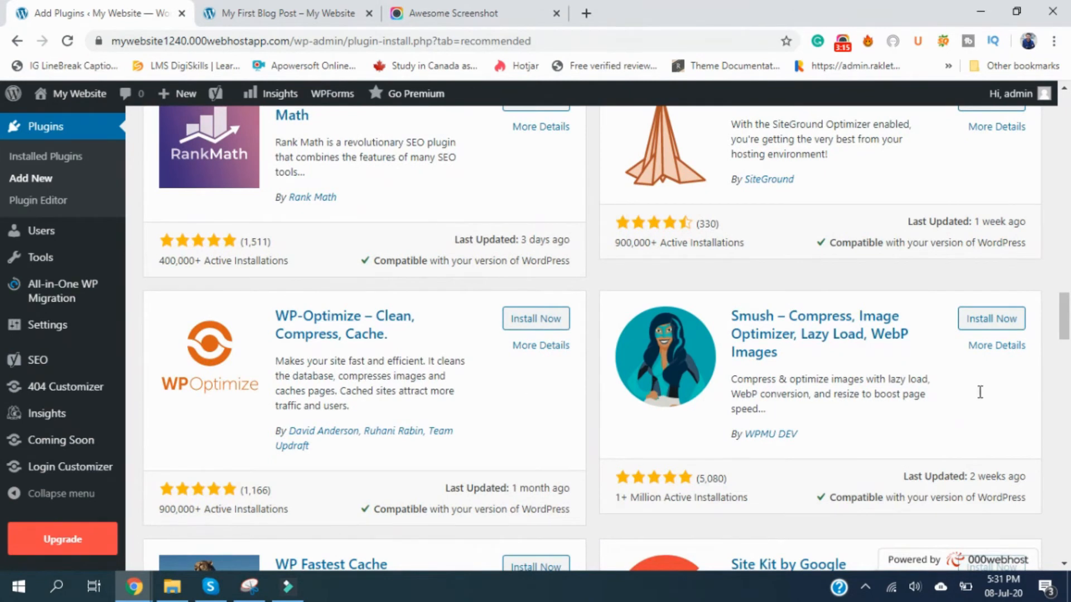
click(1018, 328)
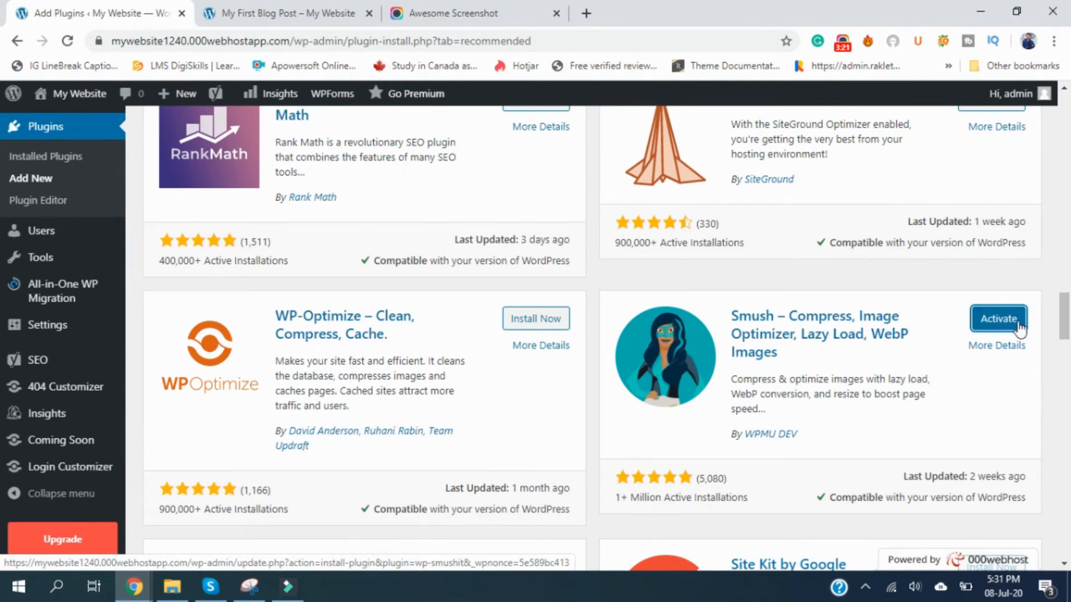
scroll(929, 357, down, 3)
scroll(929, 357, up, 3)
click(997, 329)
Browse further recommended plugins, from WP Fastest Cache and Site Kit to Elementor and Smart Slider 3, and return to the start of the page
scroll(925, 356, down, 4)
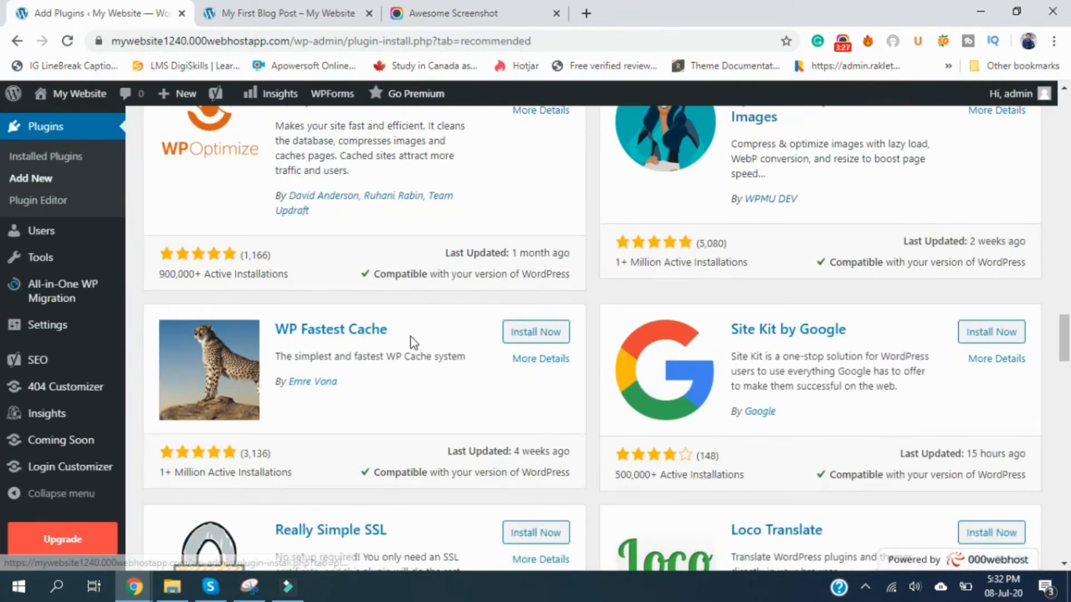
scroll(411, 342, down, 1)
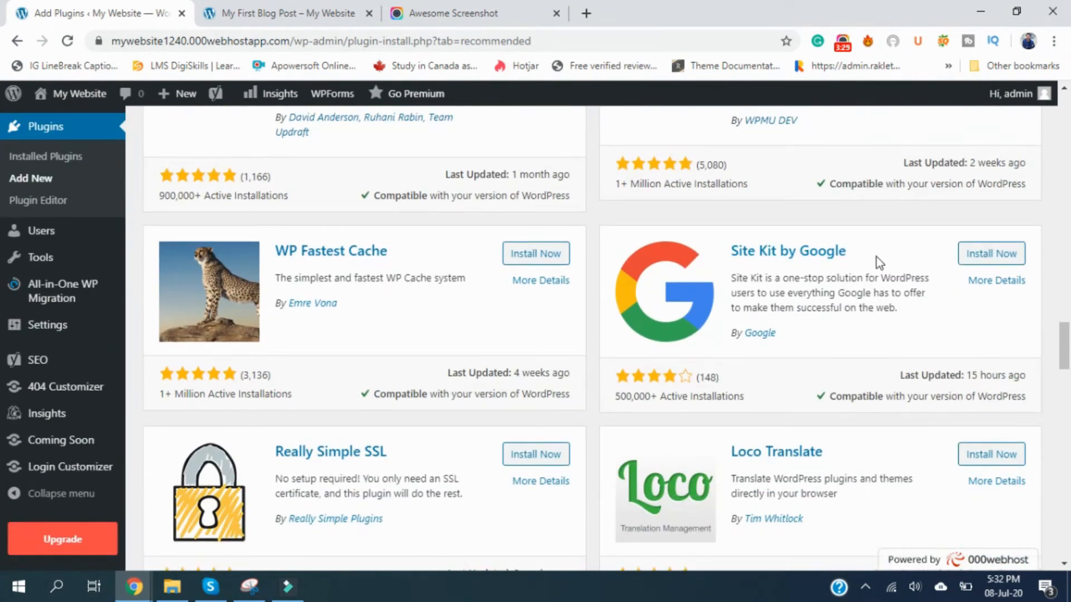
scroll(801, 294, down, 2)
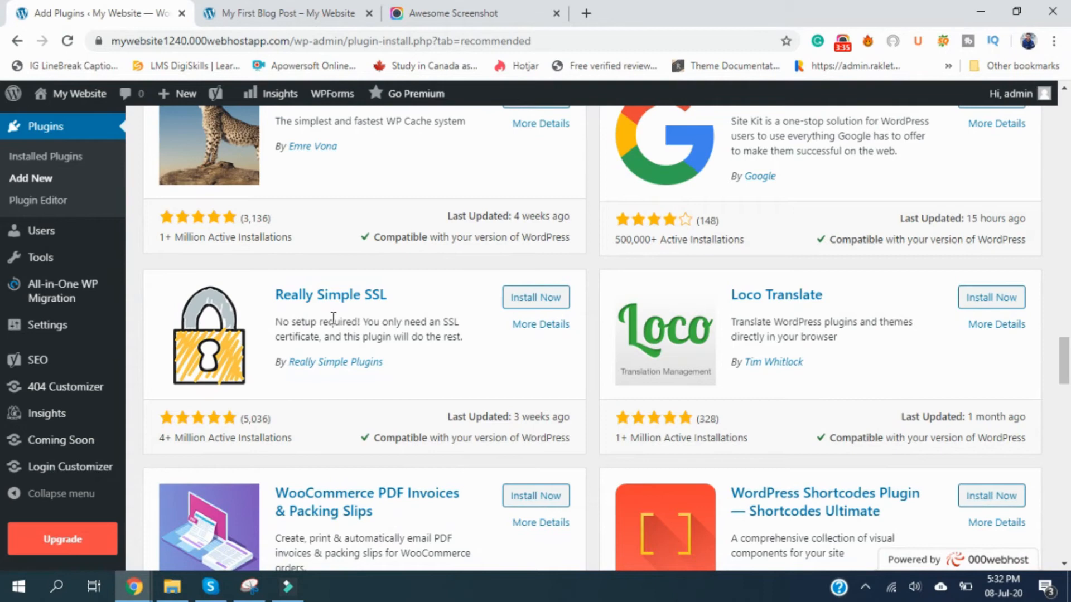
scroll(223, 379, down, 10)
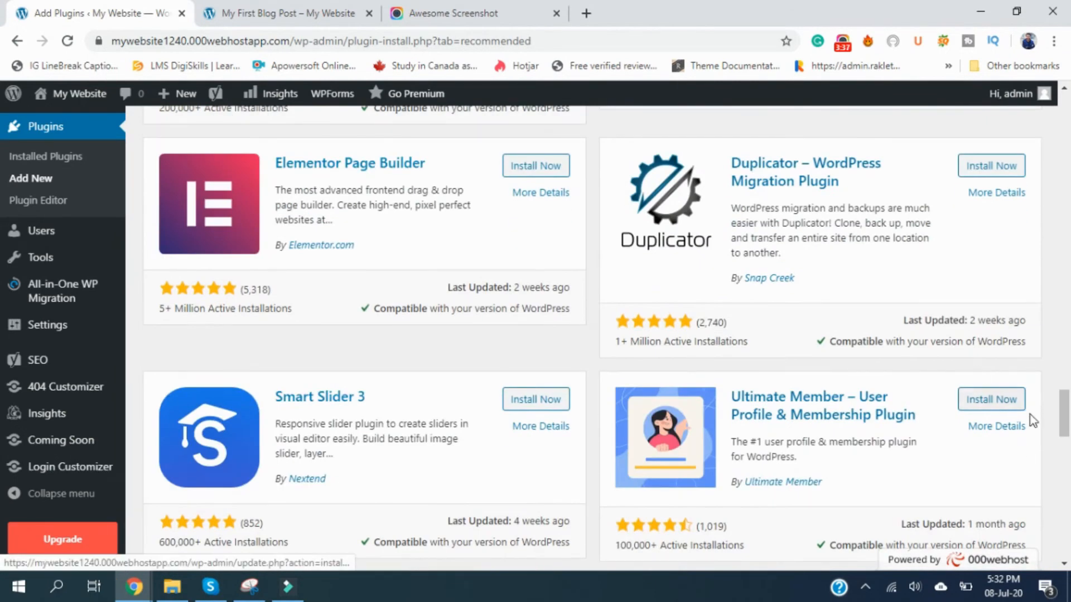
drag(1064, 413, 1067, 103)
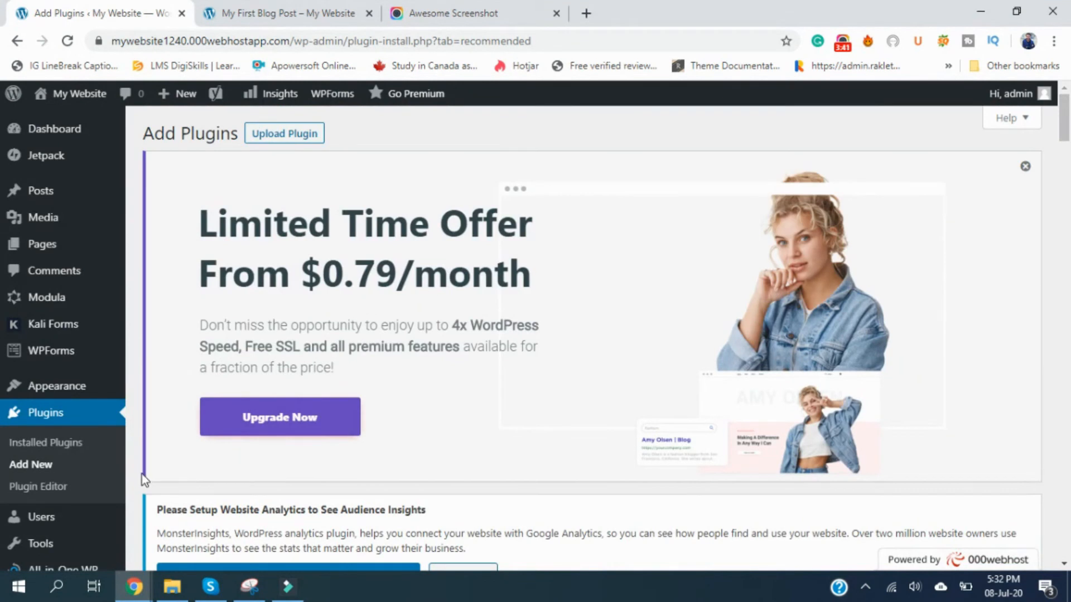
Refresh the Add Plugins page, search the plugins for "WpForm" and check the Contact Form by WPForms card
click(75, 524)
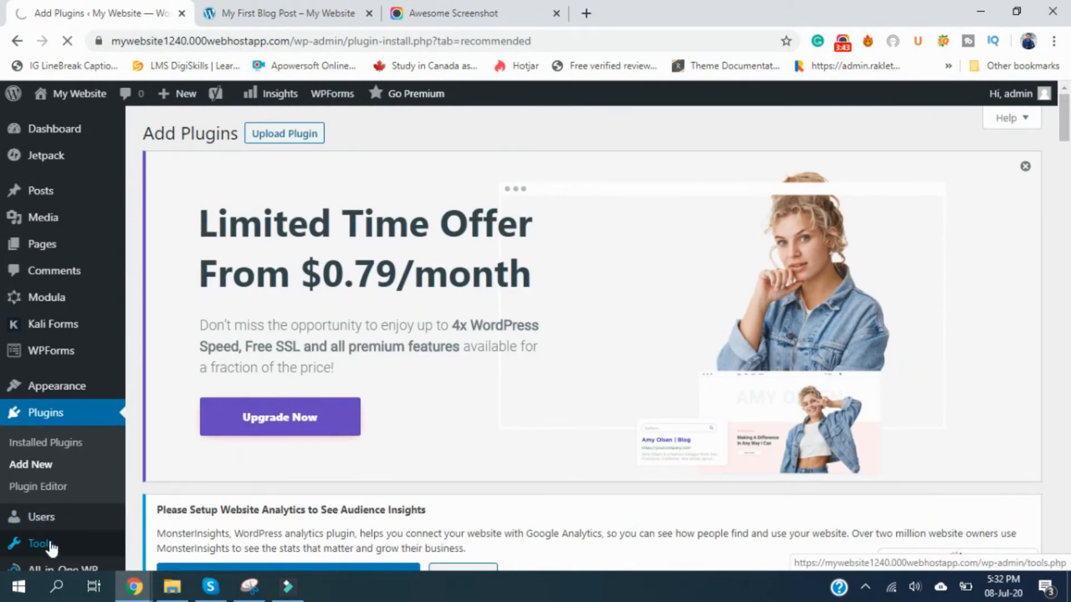
scroll(545, 413, down, 7)
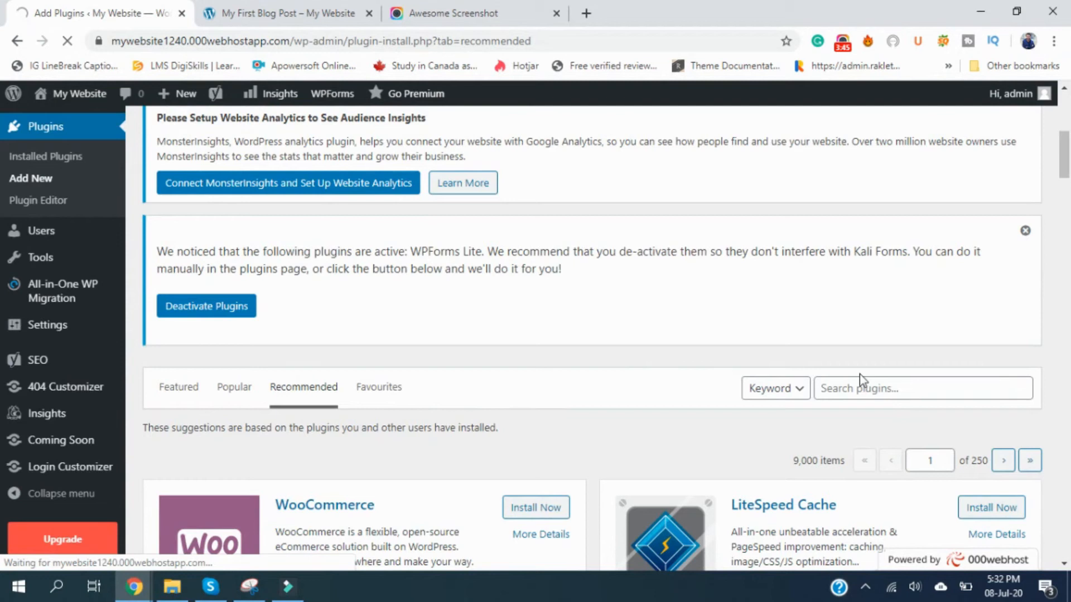
click(890, 390)
text(WPFr)
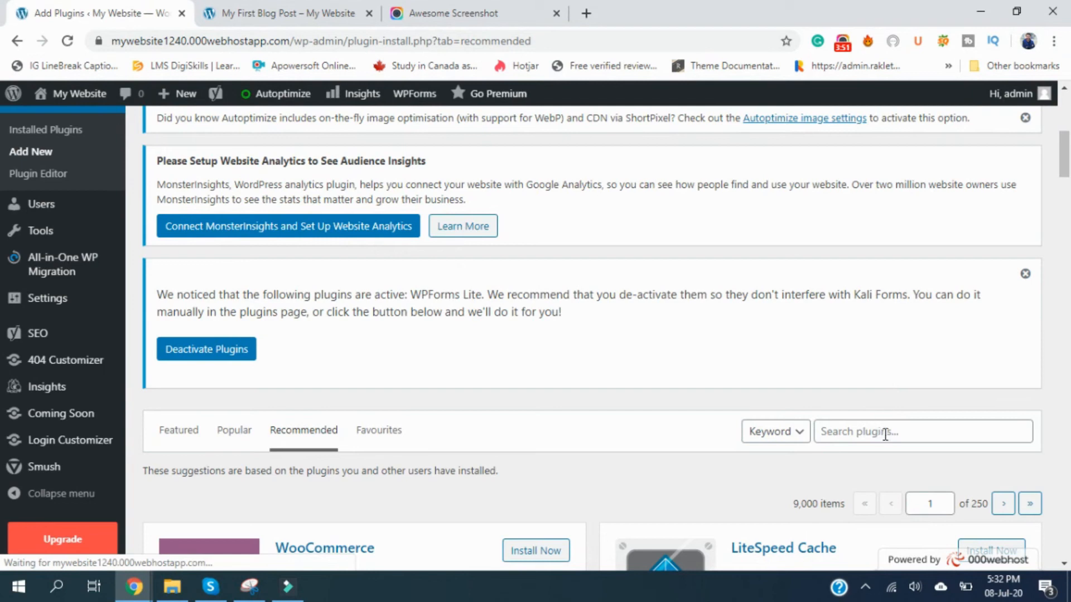
click(892, 435)
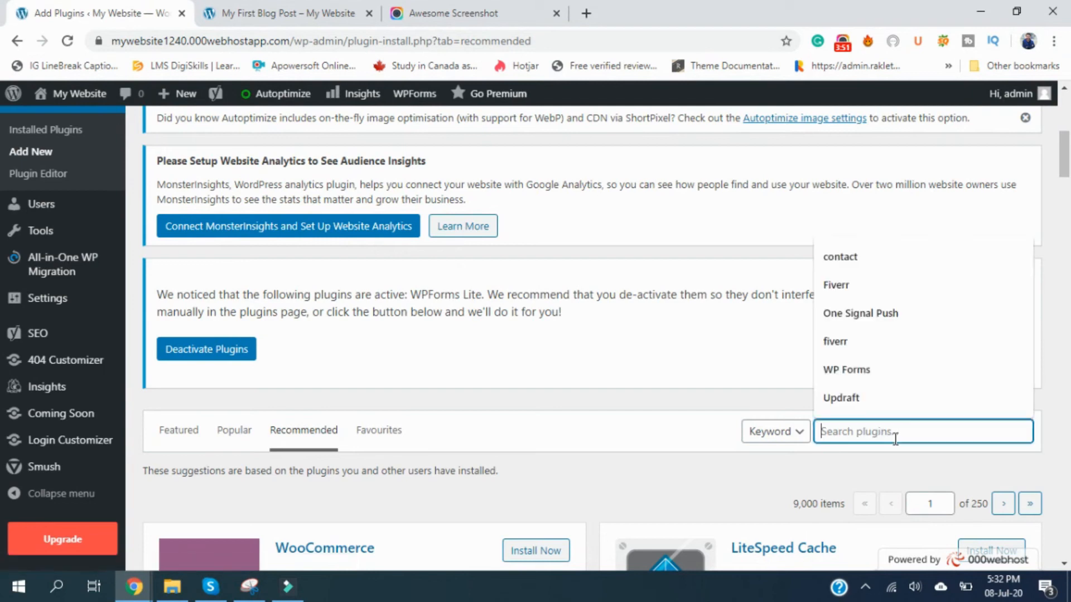
text(WpForm)
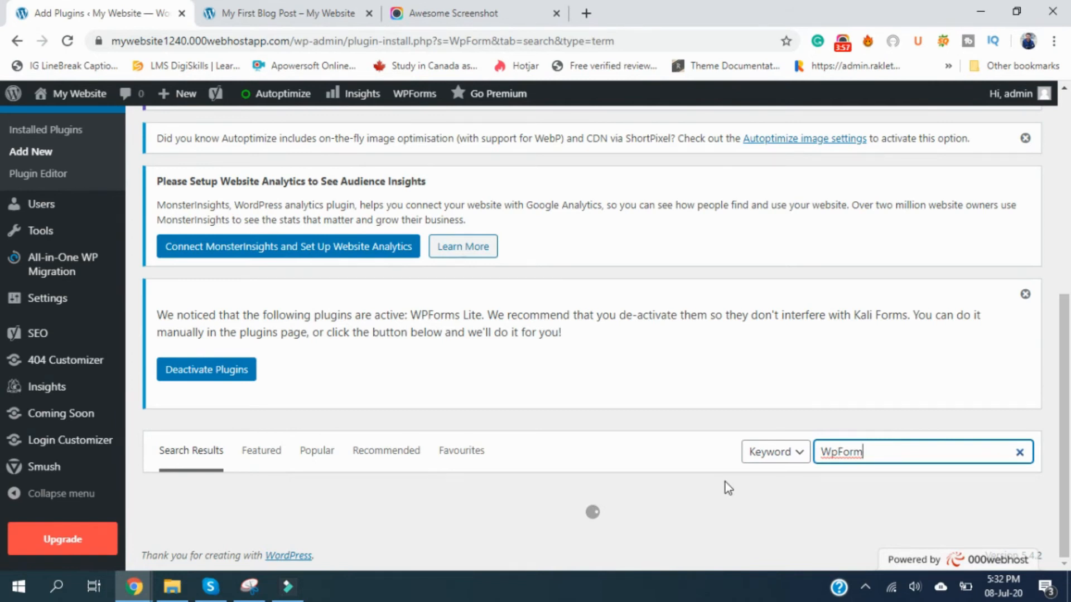
scroll(762, 444, down, 3)
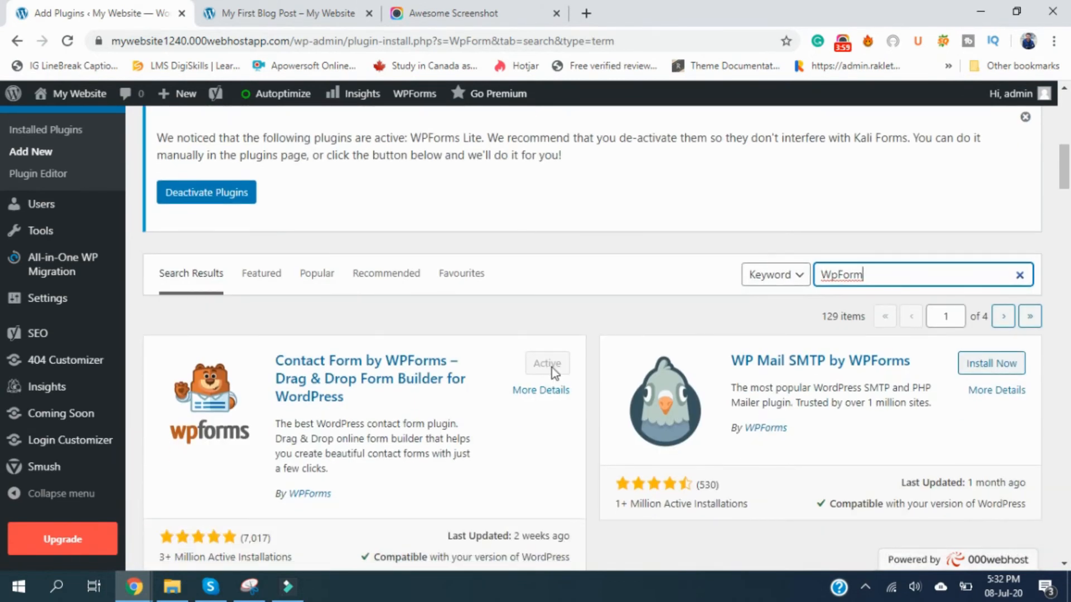
Open the WPForms forms overview, start a new form and skip the WPForms Challenge
scroll(61, 357, up, 7)
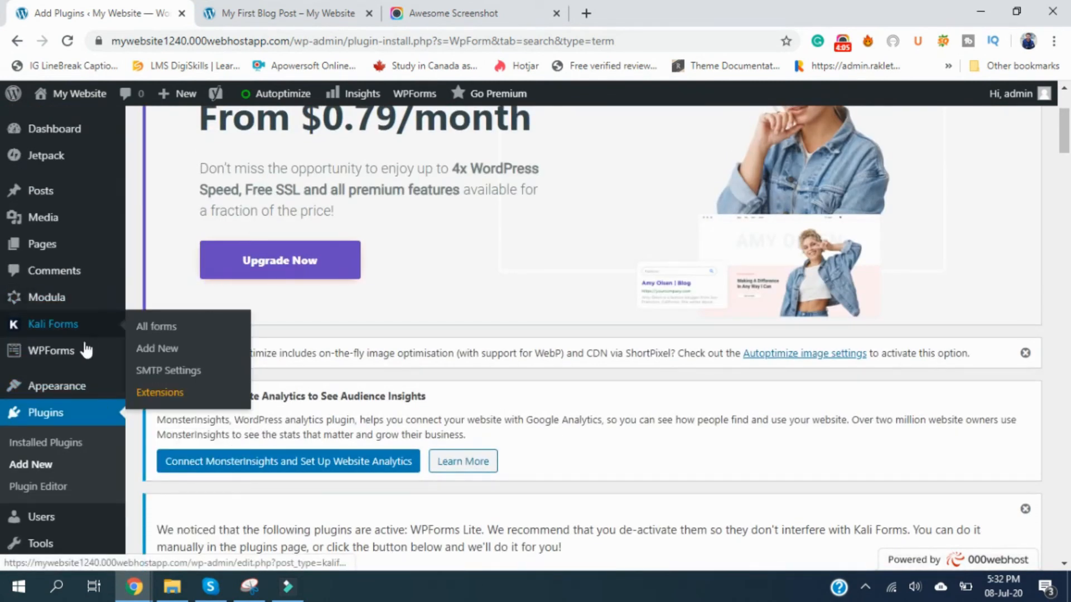
mouse_move(57, 363)
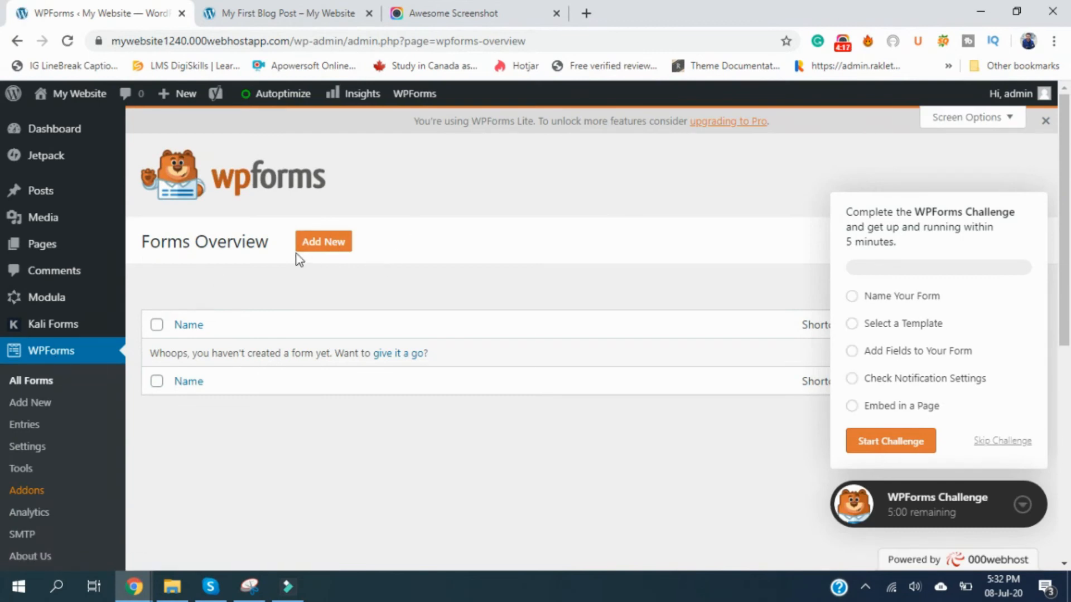
click(319, 245)
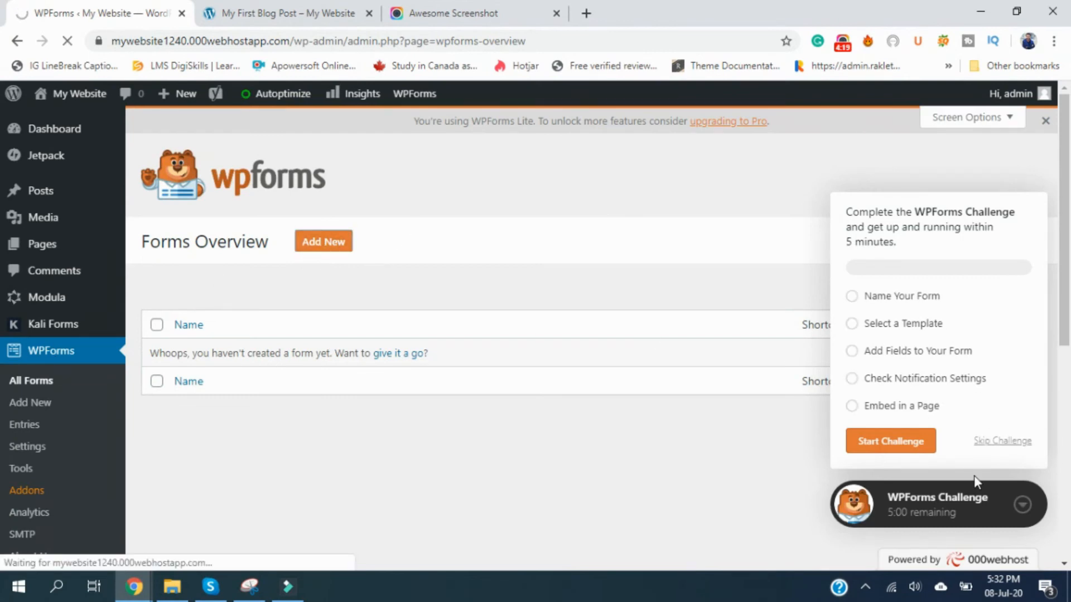
click(1002, 442)
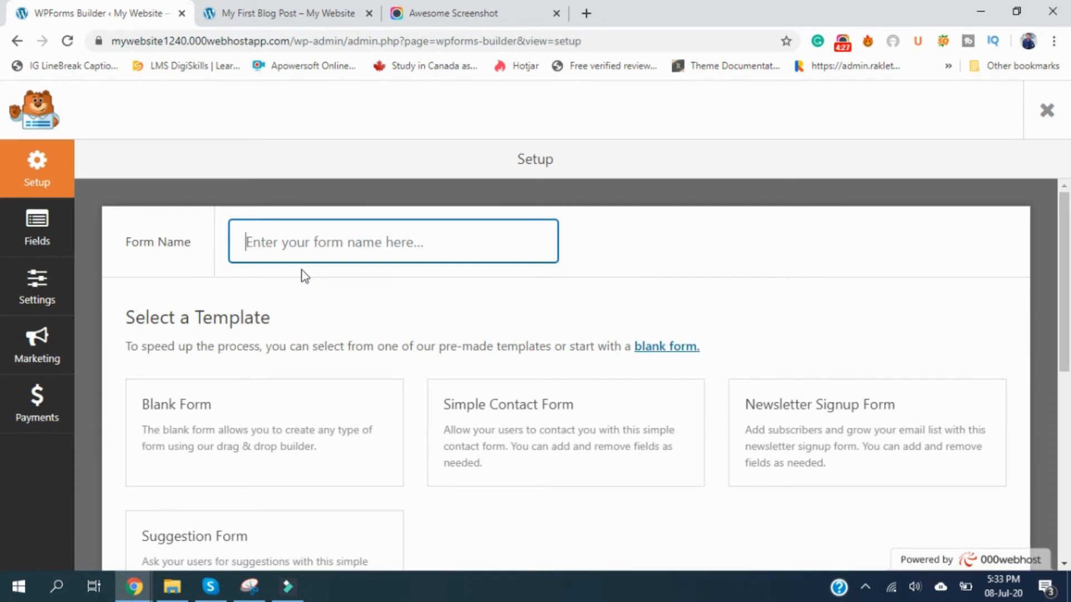
Create a form from the Simple Contact Form template, review its fields and save it
scroll(246, 385, down, 3)
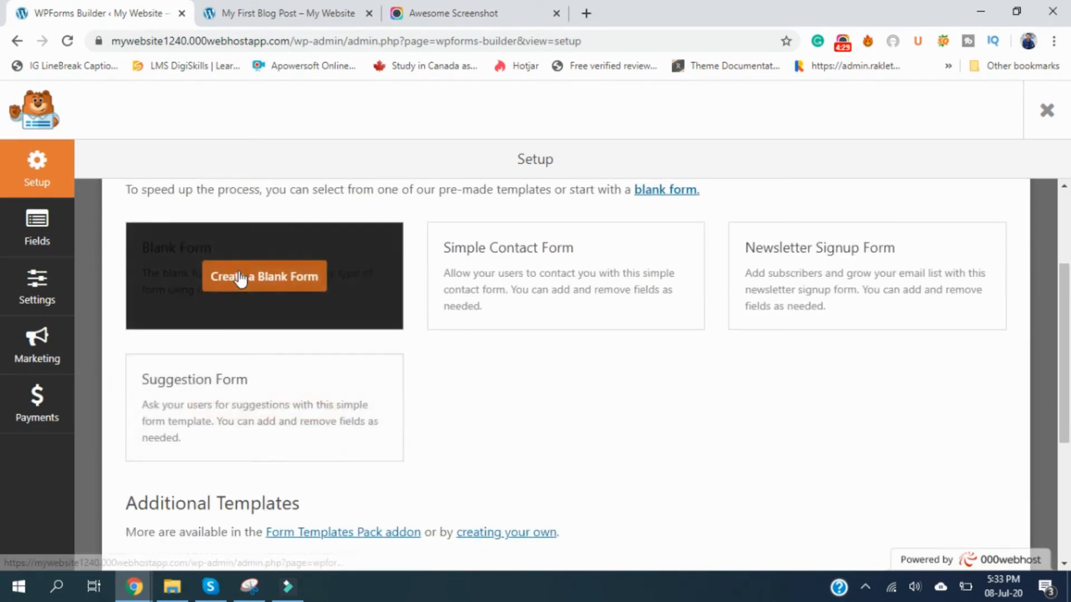
scroll(239, 283, up, 3)
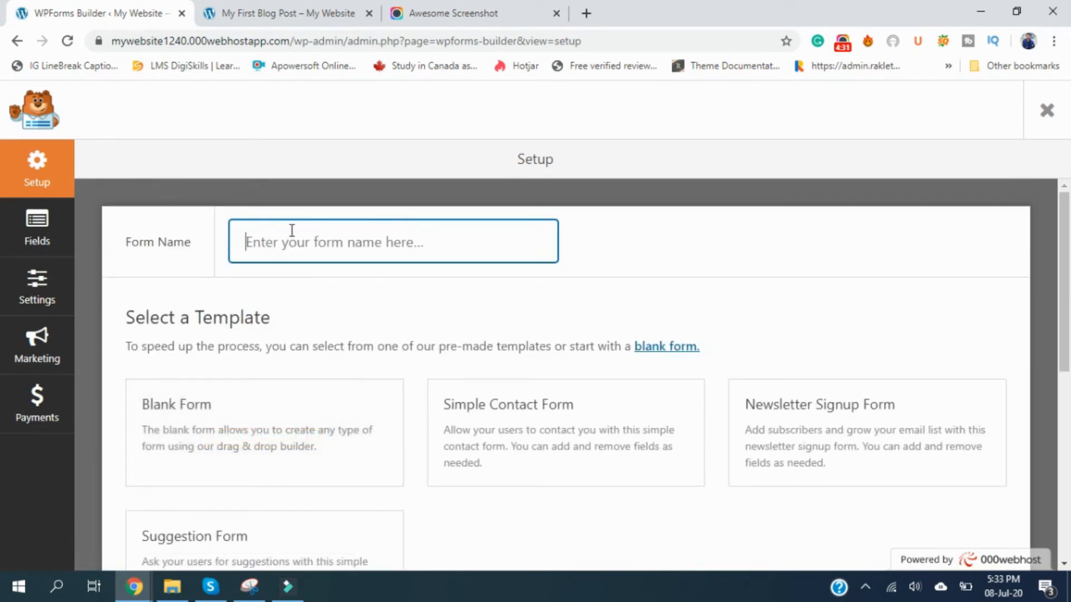
mouse_move(552, 441)
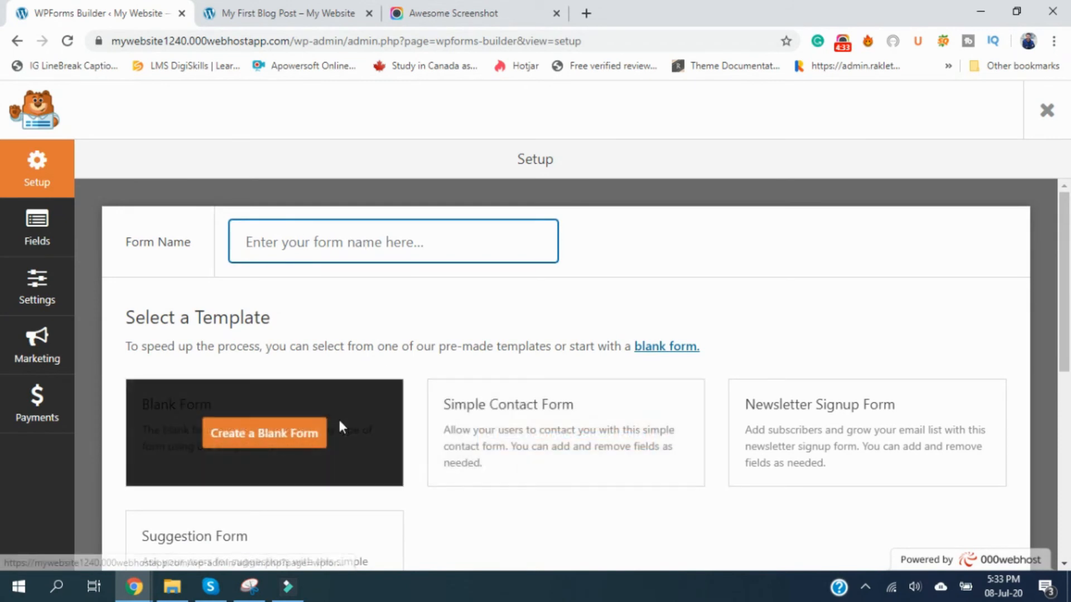
scroll(339, 419, down, 3)
scroll(613, 480, up, 2)
click(577, 372)
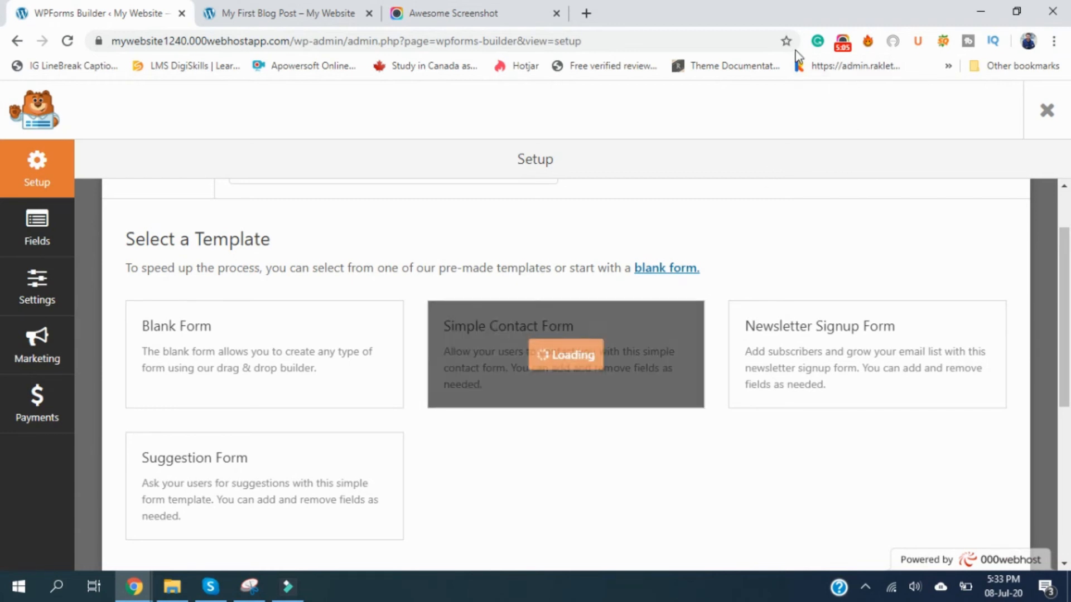
click(842, 41)
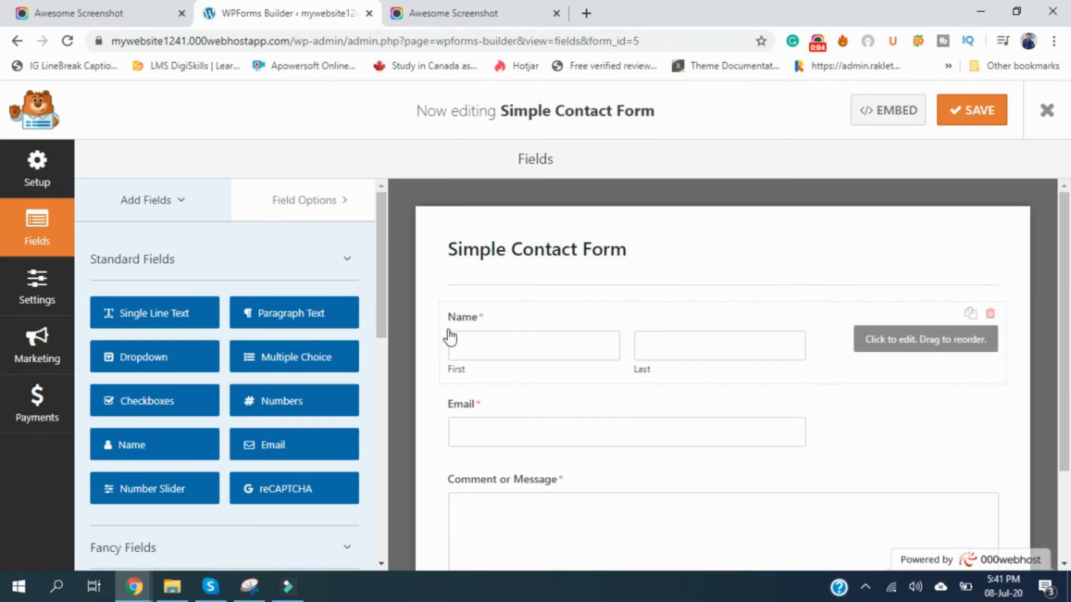
scroll(516, 417, down, 3)
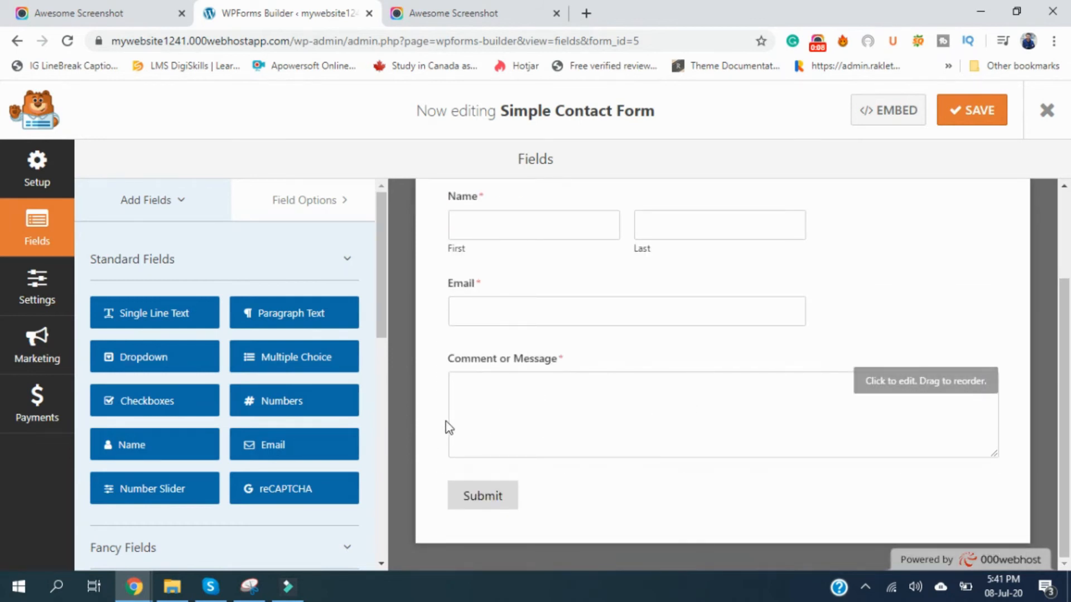
click(983, 119)
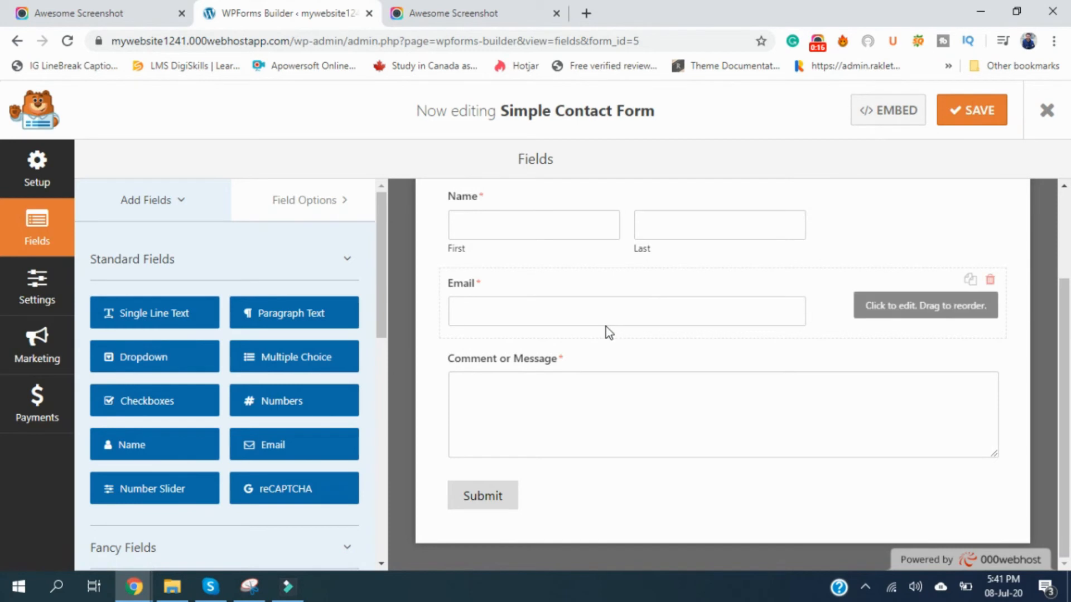
Copy the contact form's full embed shortcode and close the embed instructions
click(876, 111)
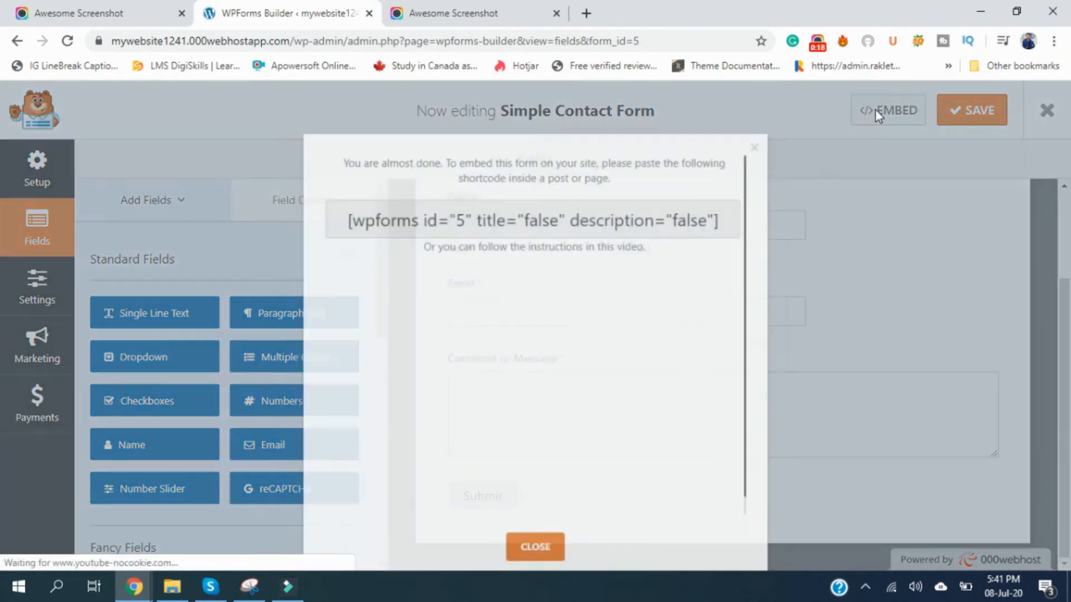
double_click(636, 216)
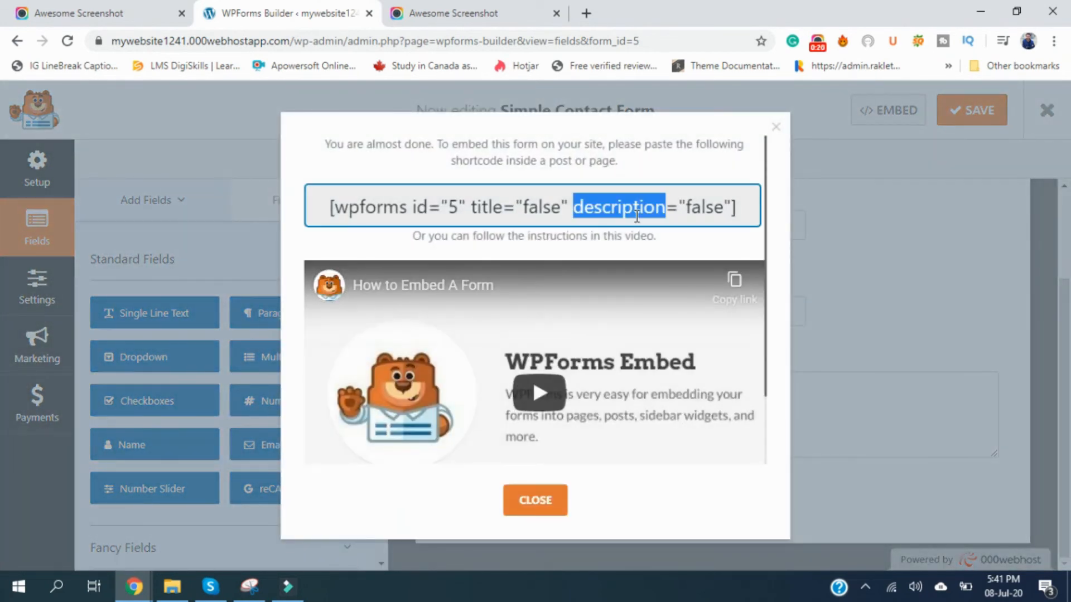
triple_click(636, 217)
right_click(631, 208)
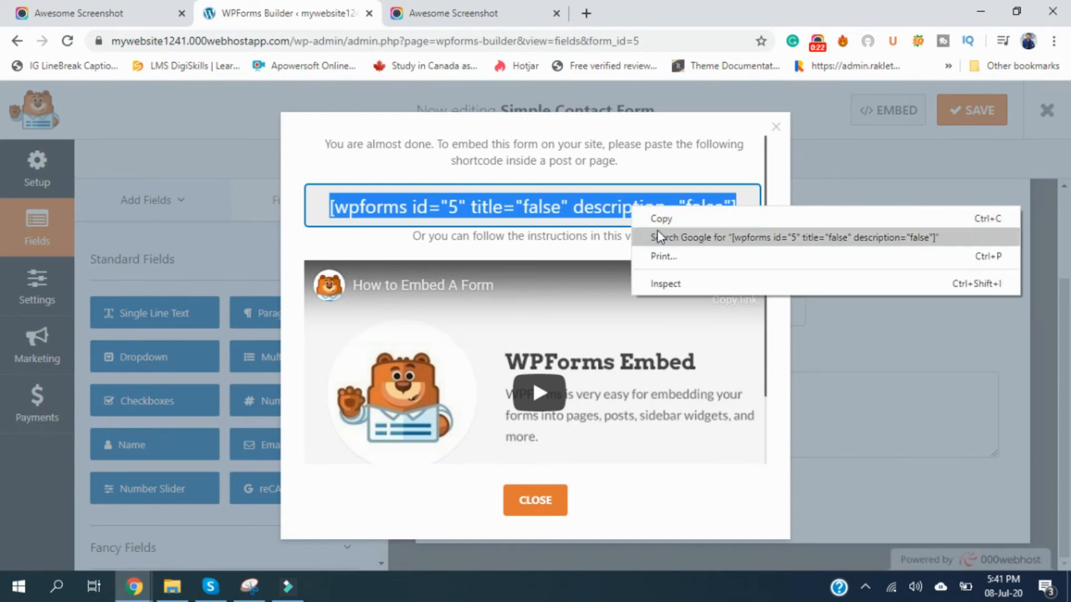
click(671, 219)
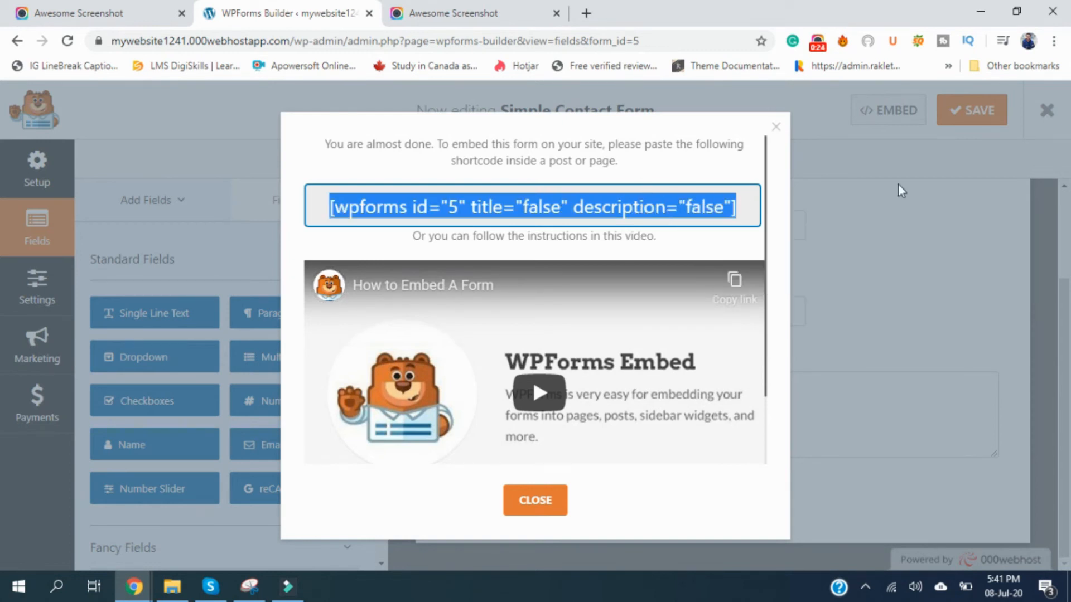
click(535, 501)
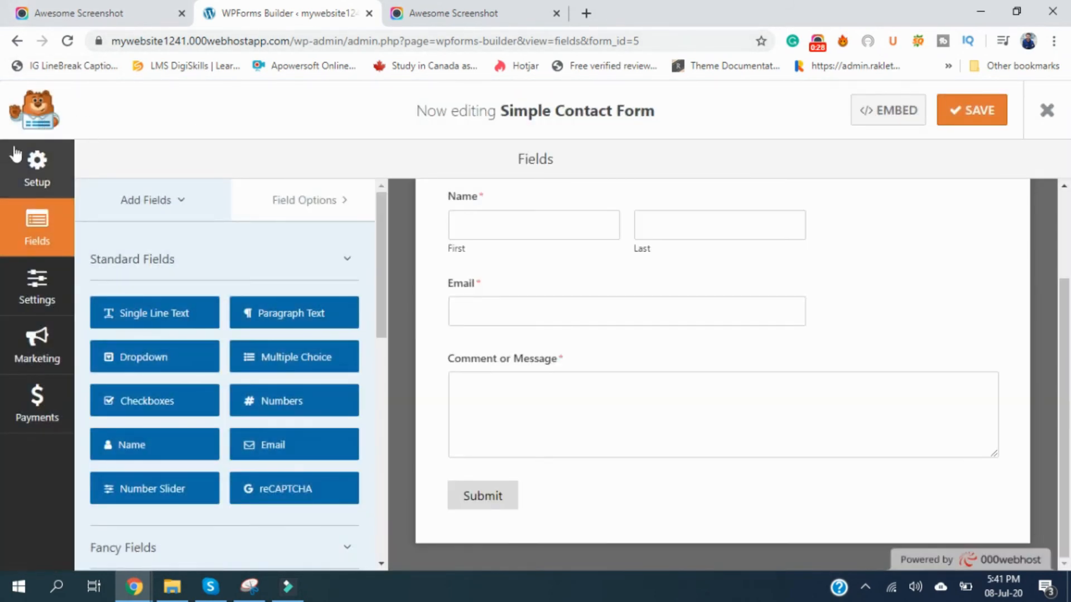
Go back to the site's wp-admin dashboard, open the list of all pages and look through it
drag(349, 41, 677, 78)
key(BackSpace)
key(Return)
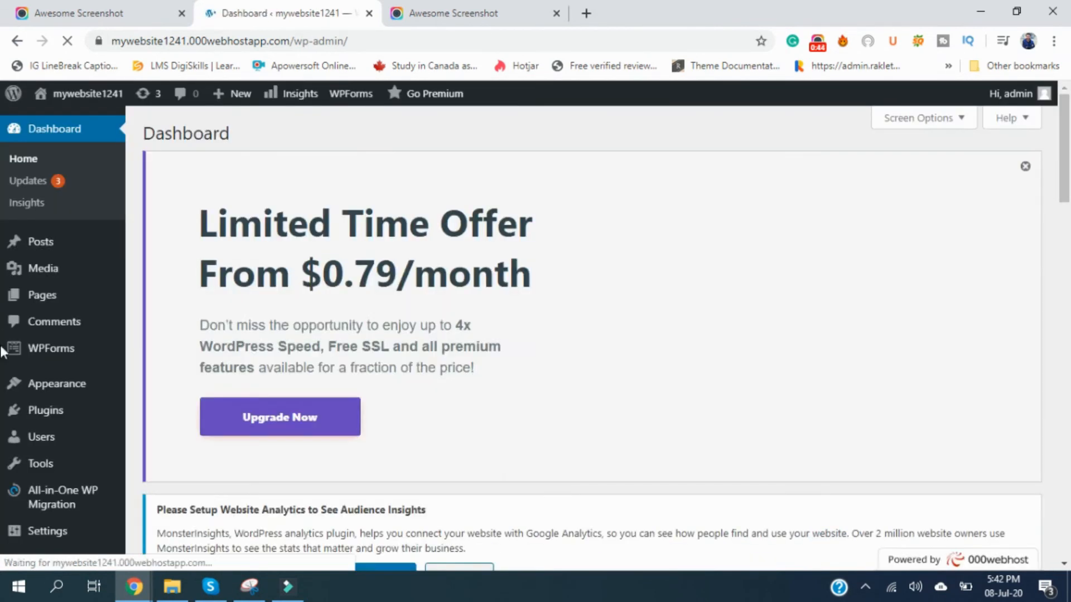
click(45, 297)
scroll(410, 459, down, 3)
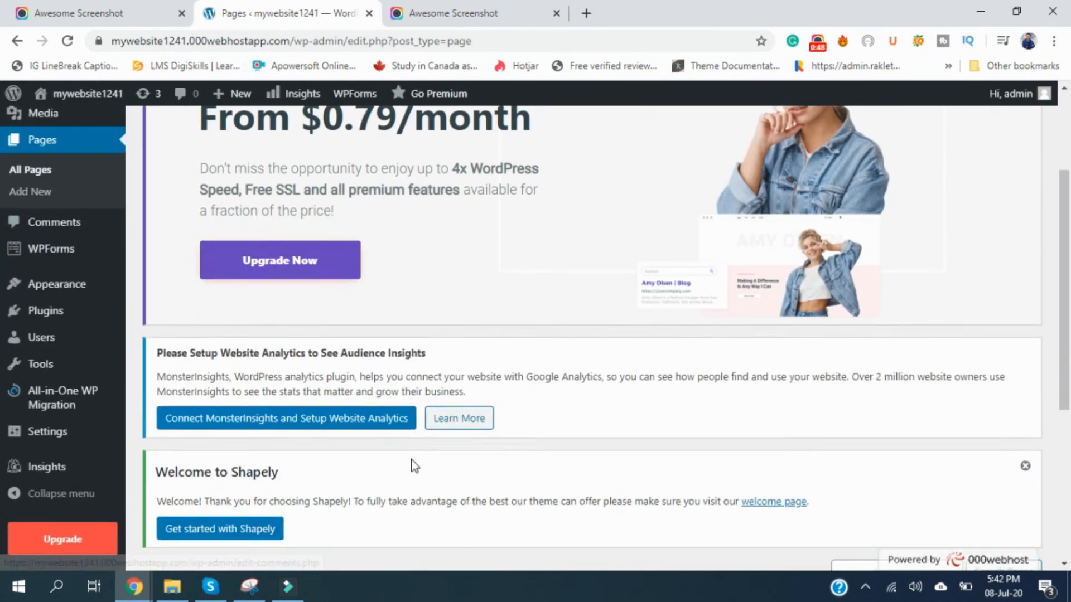
scroll(410, 459, down, 5)
scroll(226, 393, up, 5)
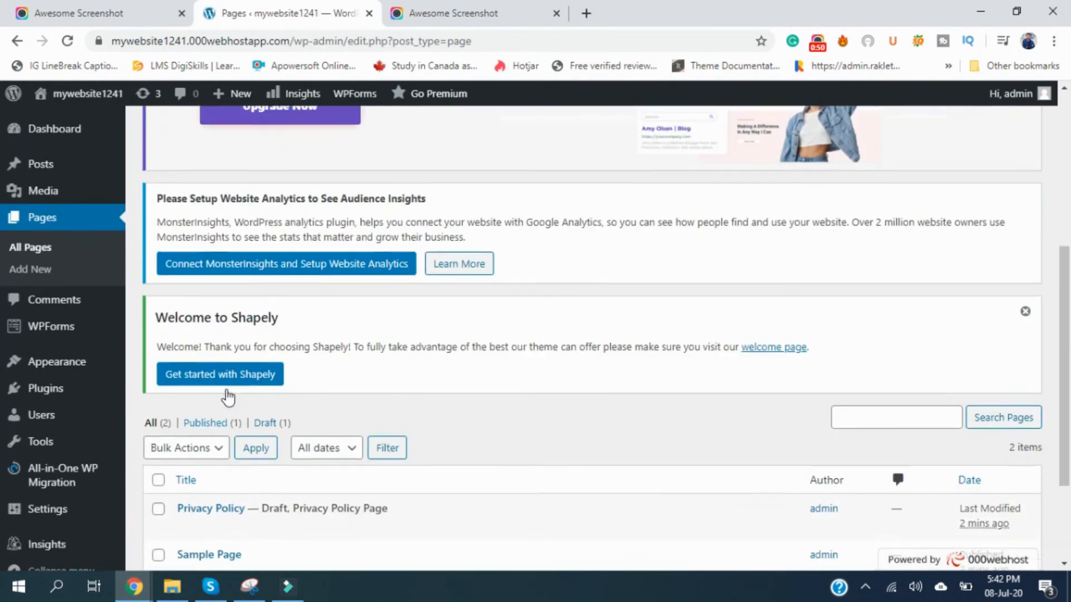
scroll(239, 398, down, 3)
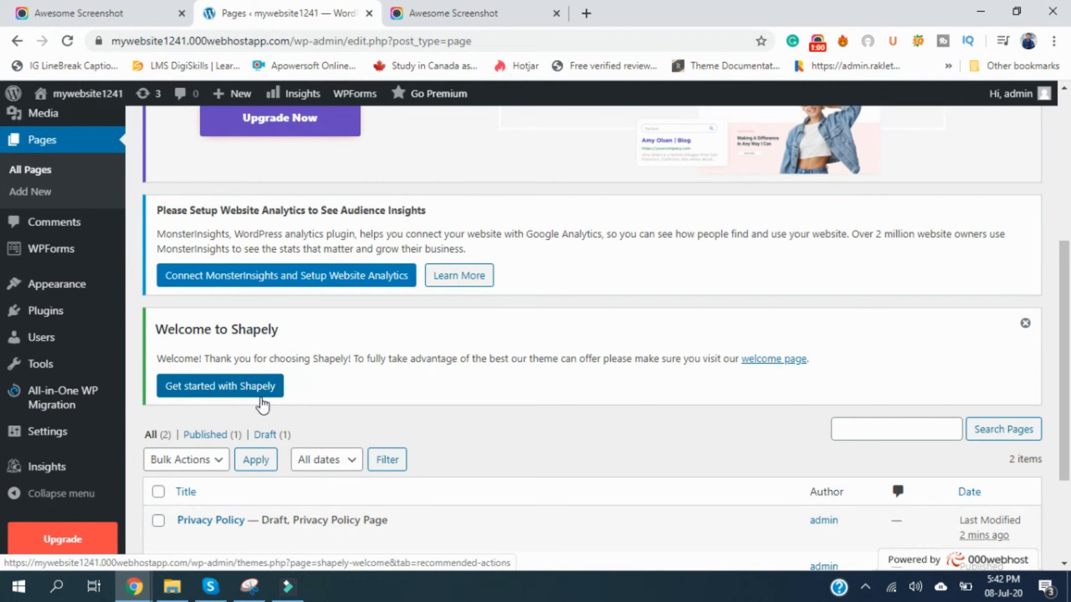
Reload the pages list and look through the existing pages
click(259, 473)
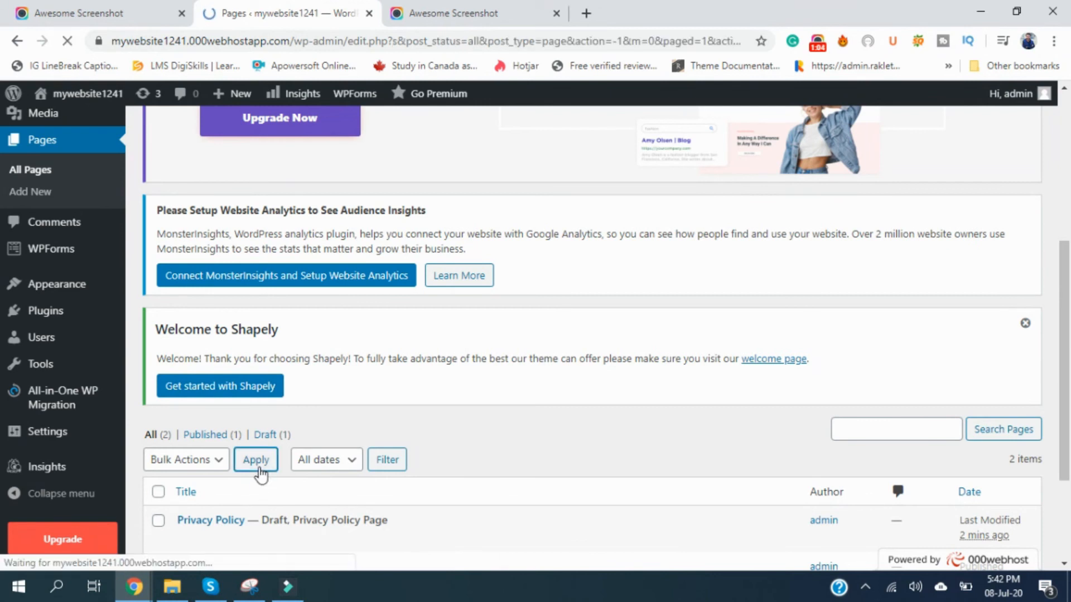
scroll(271, 418, down, 7)
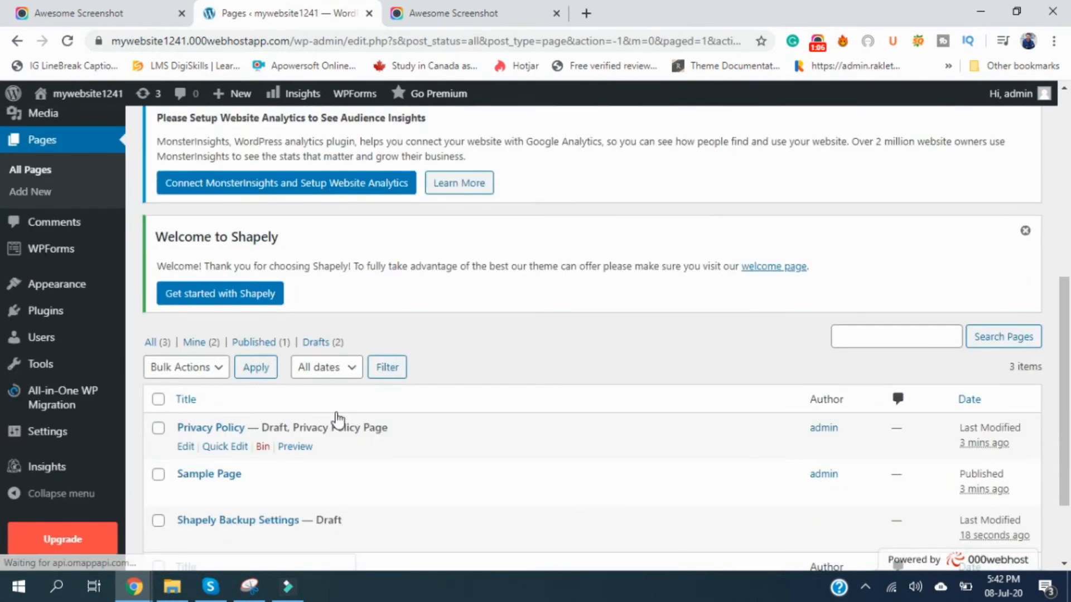
scroll(240, 329, down, 3)
scroll(241, 333, up, 3)
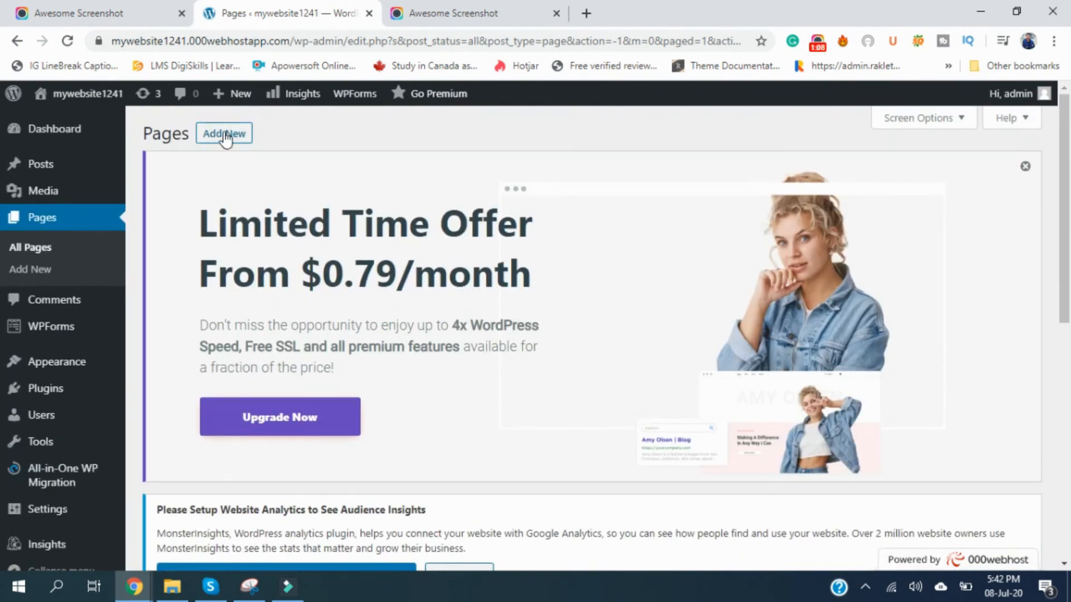
Start a new page, dismiss the block editor's welcome guide and title the page "Contact Us"
click(224, 134)
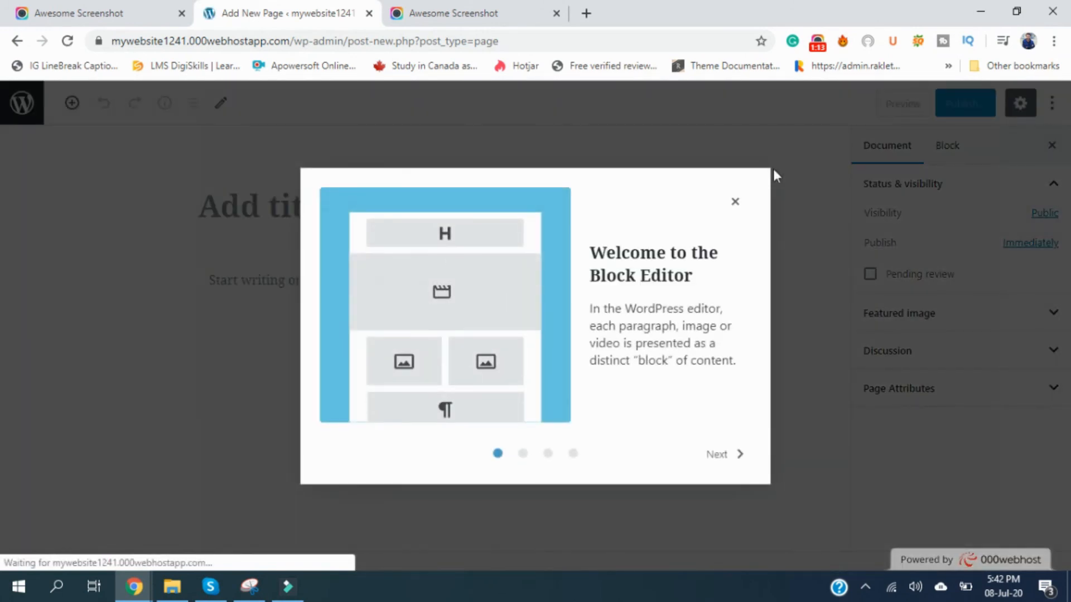
click(734, 201)
click(402, 206)
text(Contact Us)
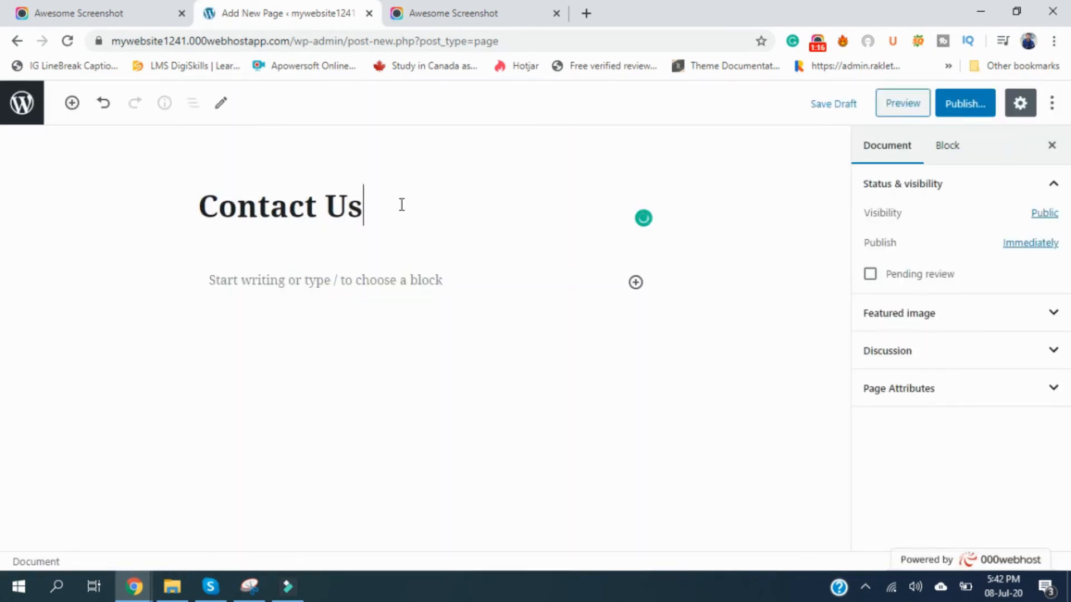
Paste the shortcode [wpforms id="5" title="false" description="false"] into the Contact Us page body and publish the page
click(400, 284)
key(ctrl+v)
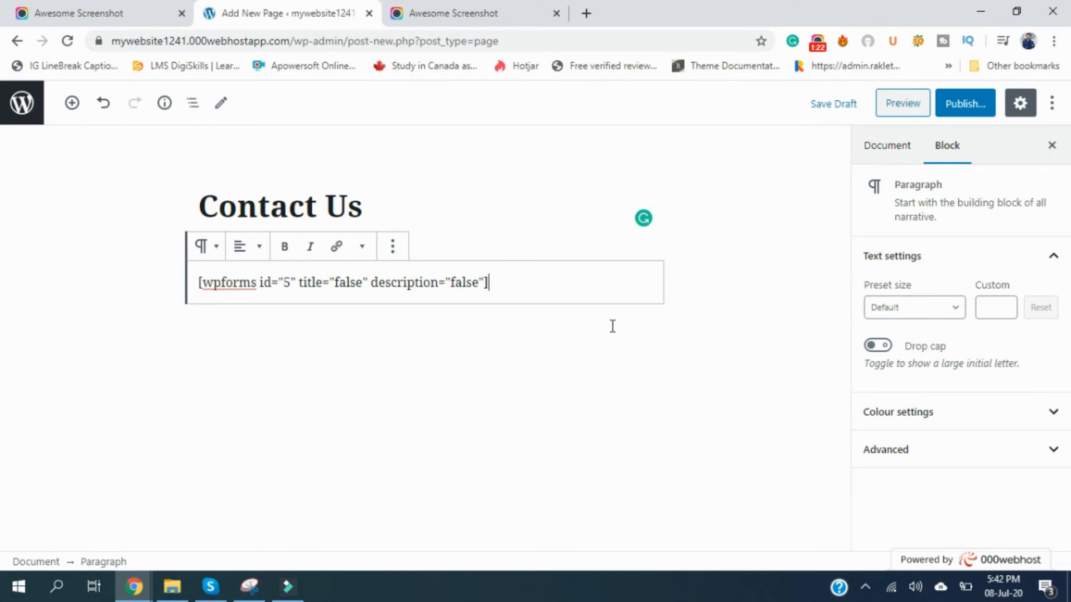
click(967, 105)
click(961, 103)
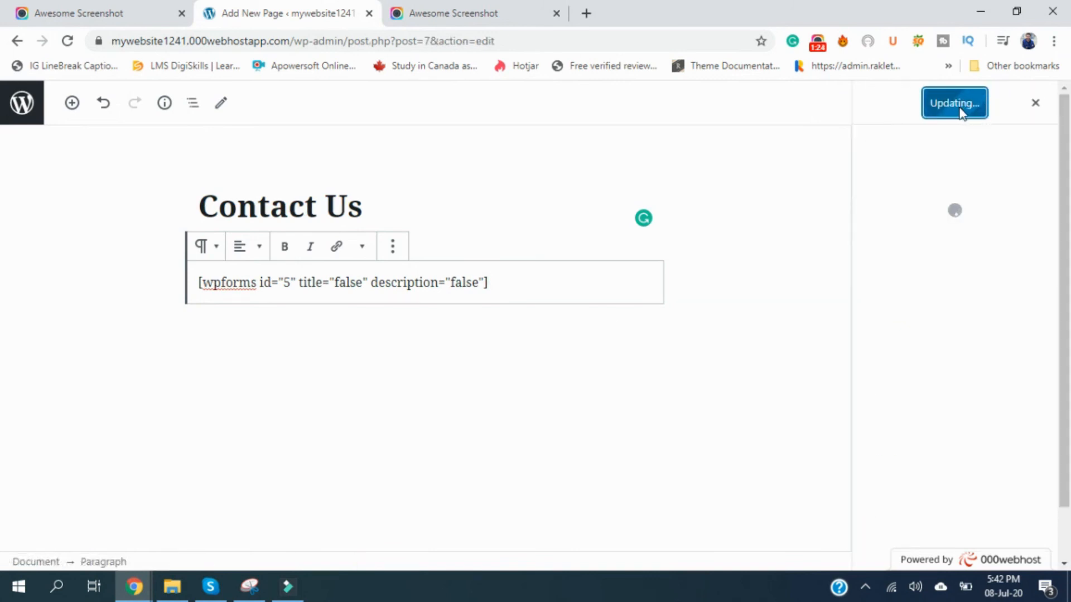
Open the published Contact Us page in a new browser tab and bring its form into view
right_click(159, 536)
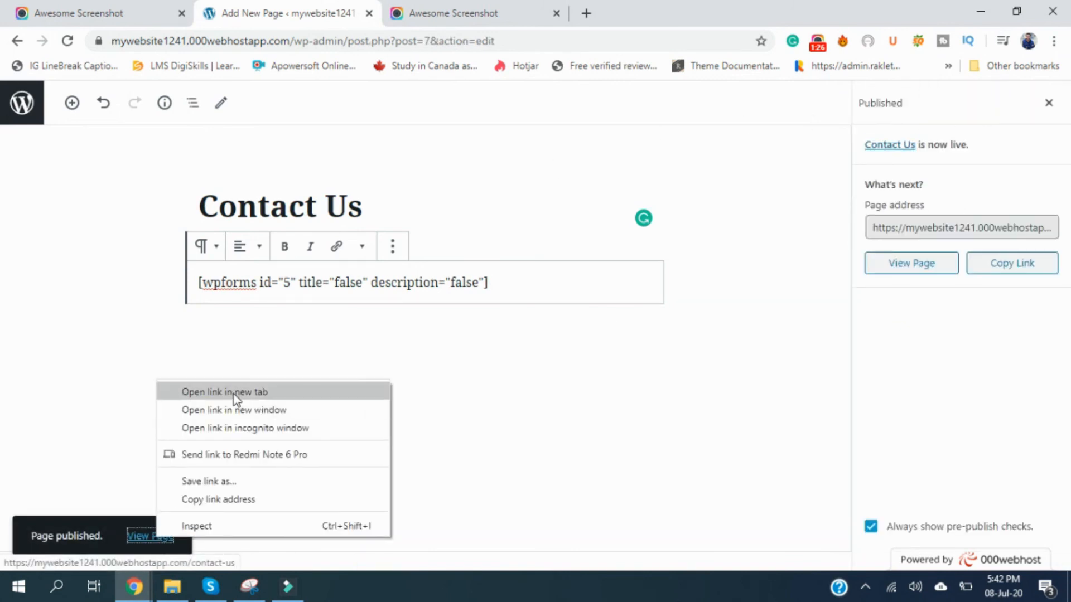
click(232, 392)
click(464, 19)
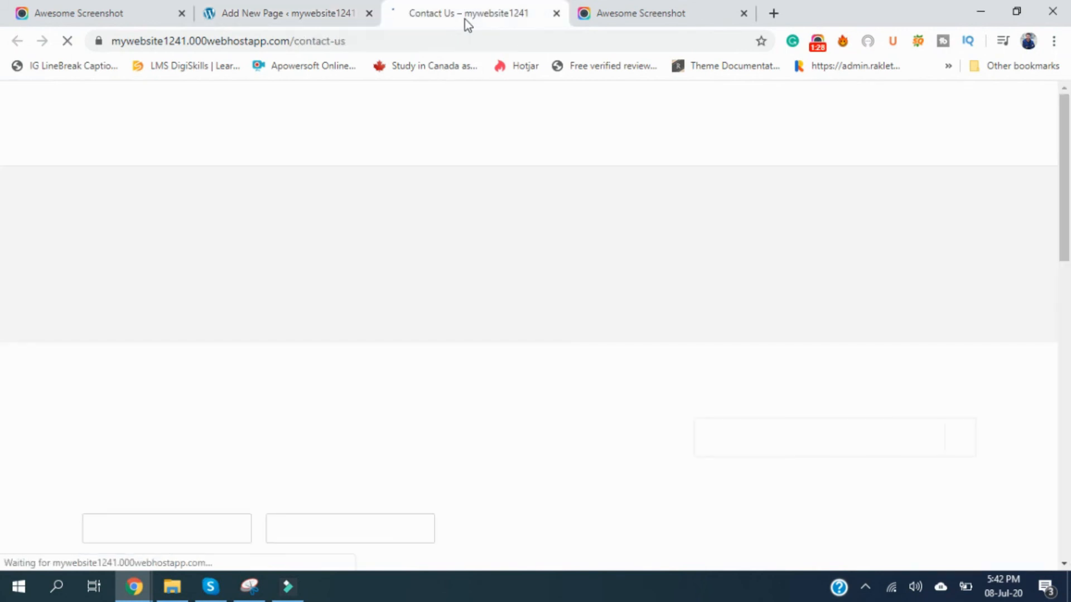
scroll(439, 280, down, 2)
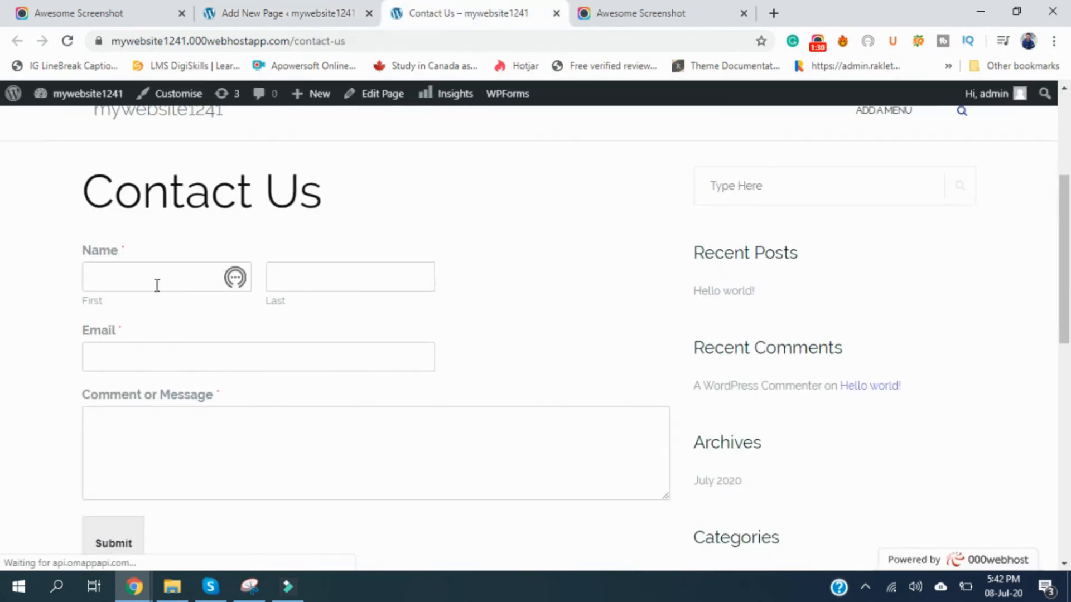
scroll(582, 395, down, 1)
Enter "test" as both first and last name in the contact form and fill in a valid email address
click(189, 207)
text(test)
key(Tab)
text(test)
key(Tab)
text(test)
key(Tab)
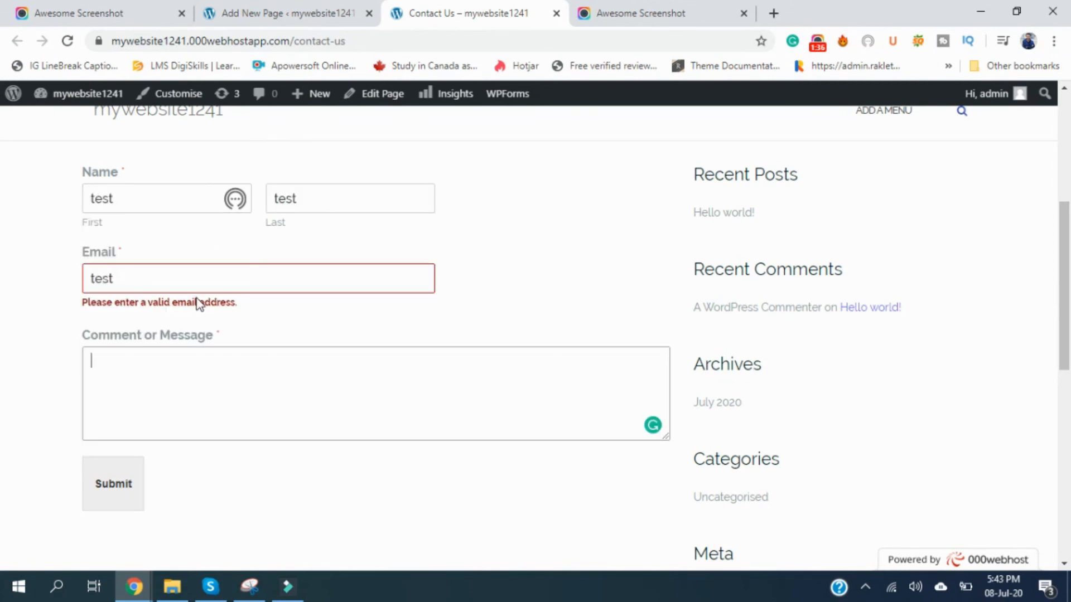
click(206, 275)
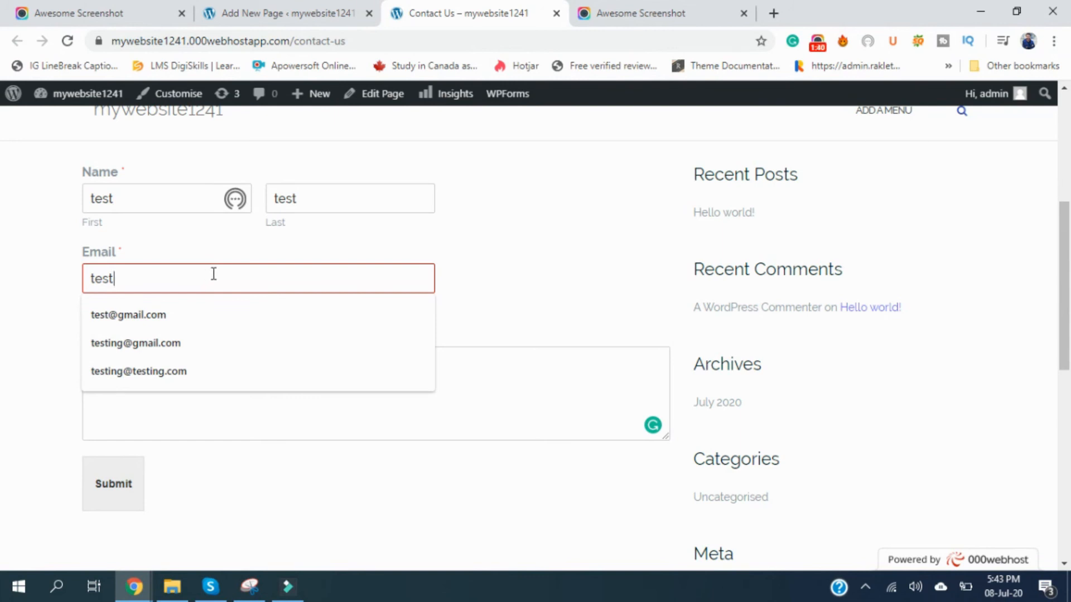
text(@gmail.com)
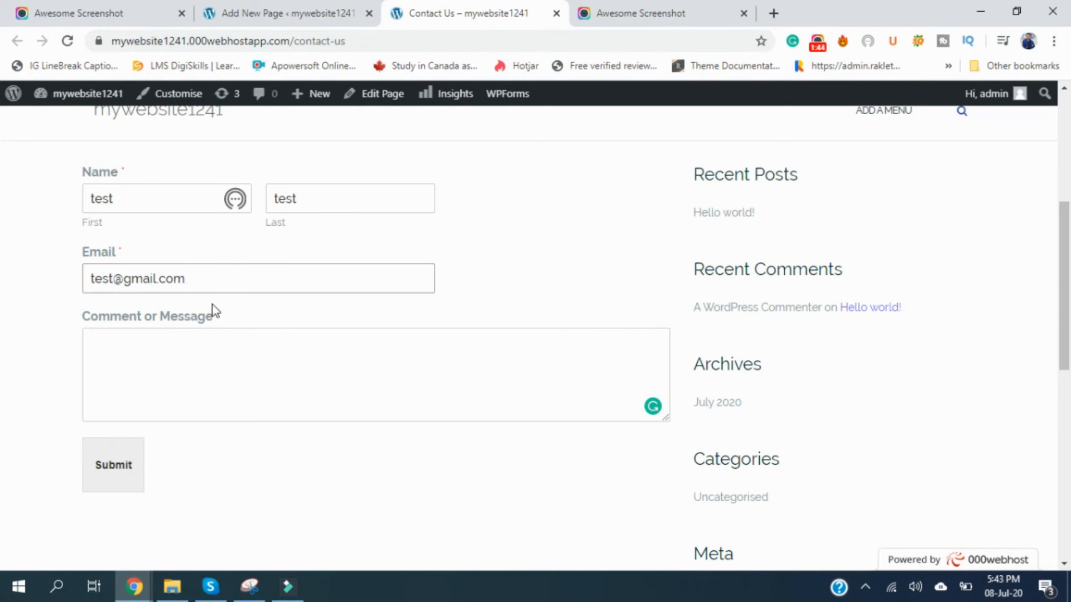
Submit the contact form with the comment "Testing Message" and check the page's response
click(174, 393)
text(Testing Message)
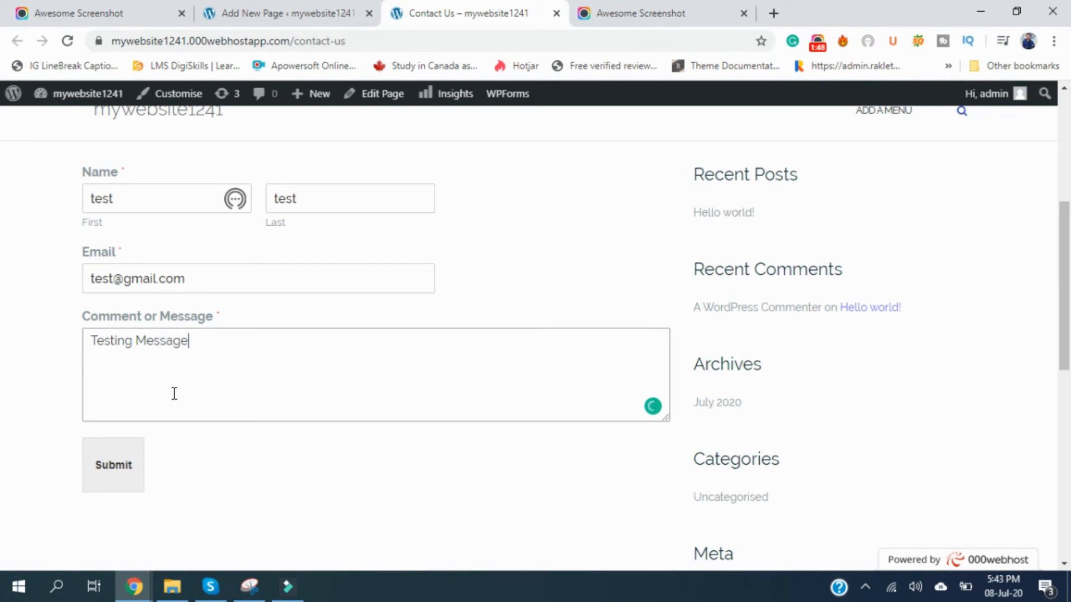
click(128, 465)
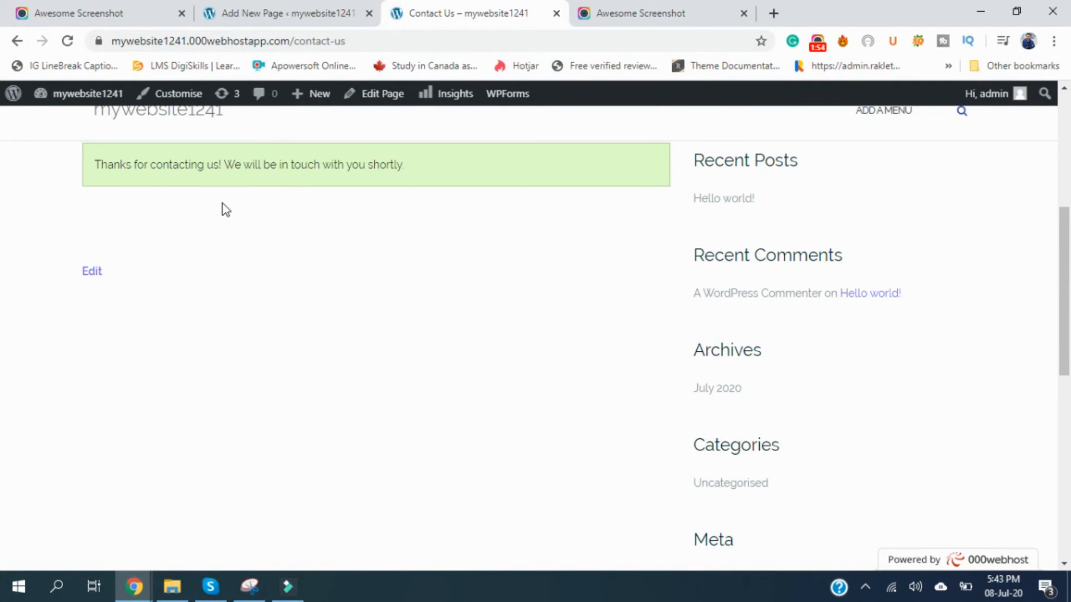
scroll(338, 245, up, 5)
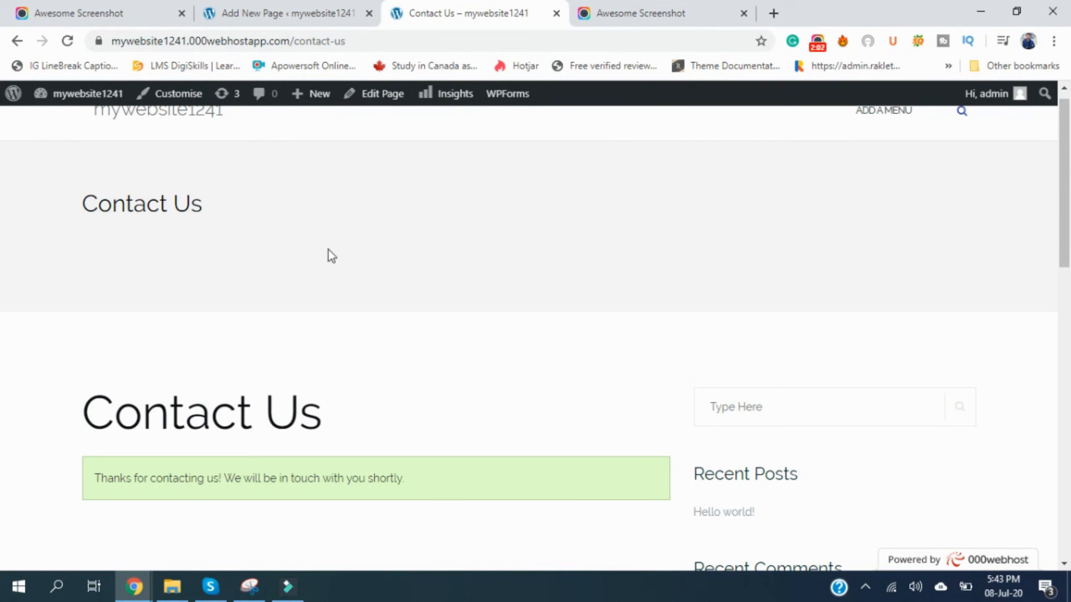
scroll(407, 300, down, 5)
scroll(370, 173, down, 5)
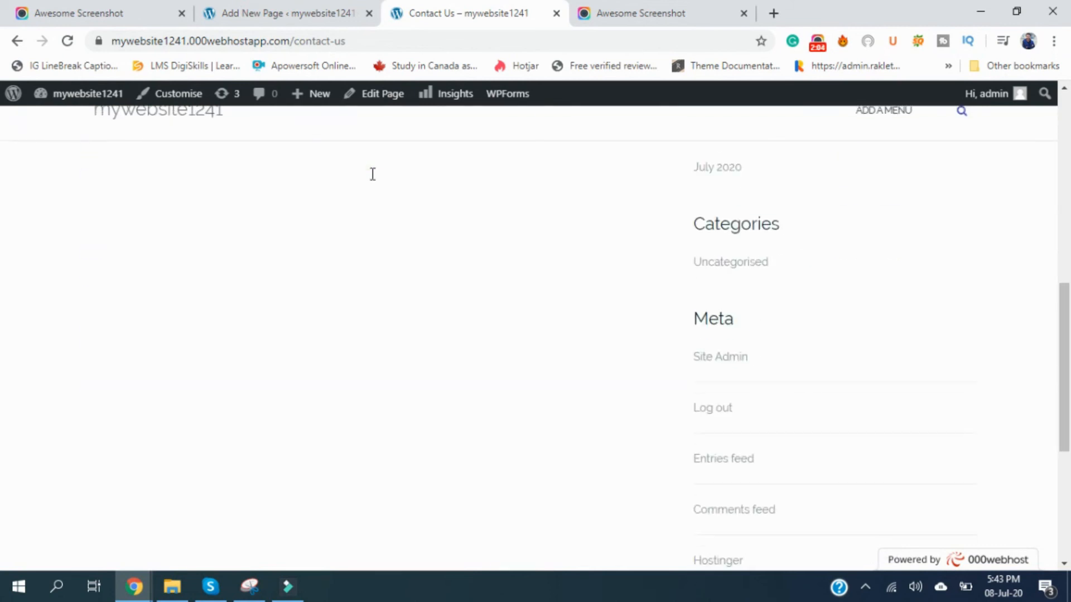
scroll(370, 172, up, 5)
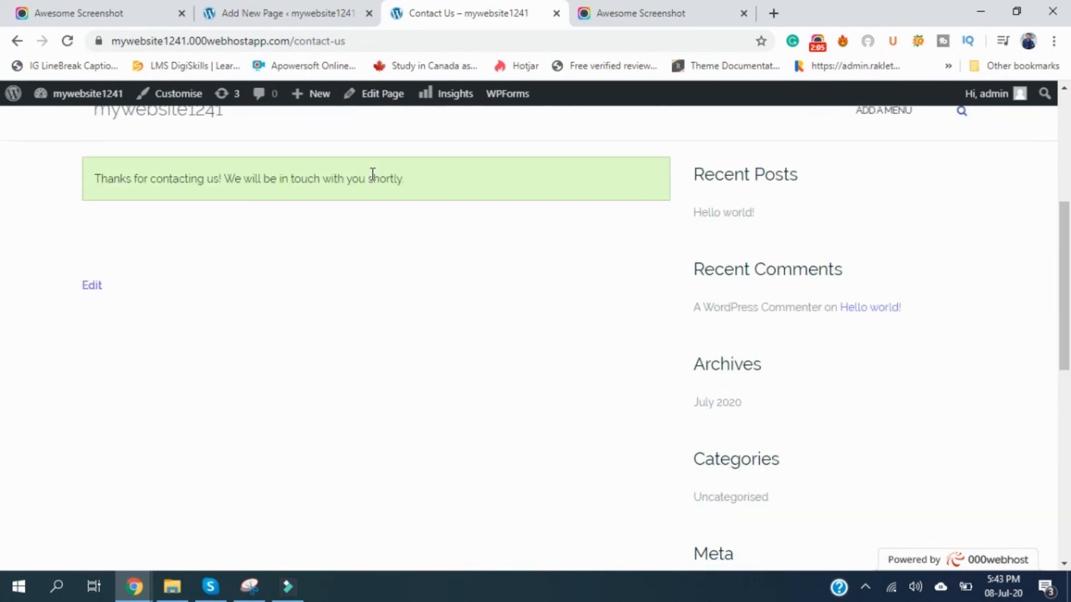
Go back from the Contact Us editor to the dashboard's pages list, and open the page for adding new plugins
click(282, 18)
click(28, 105)
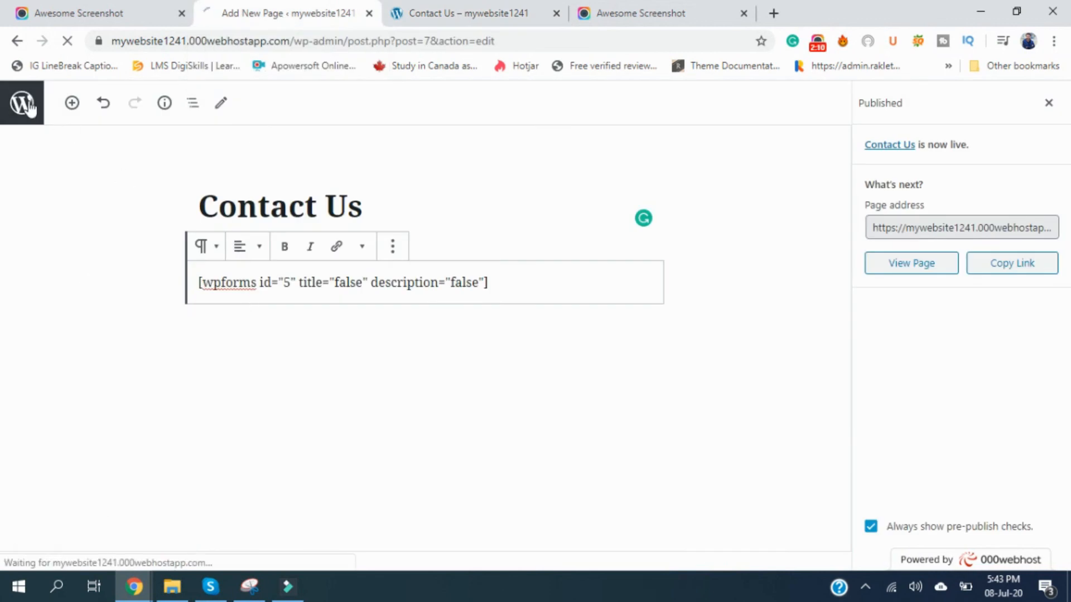
scroll(300, 363, down, 8)
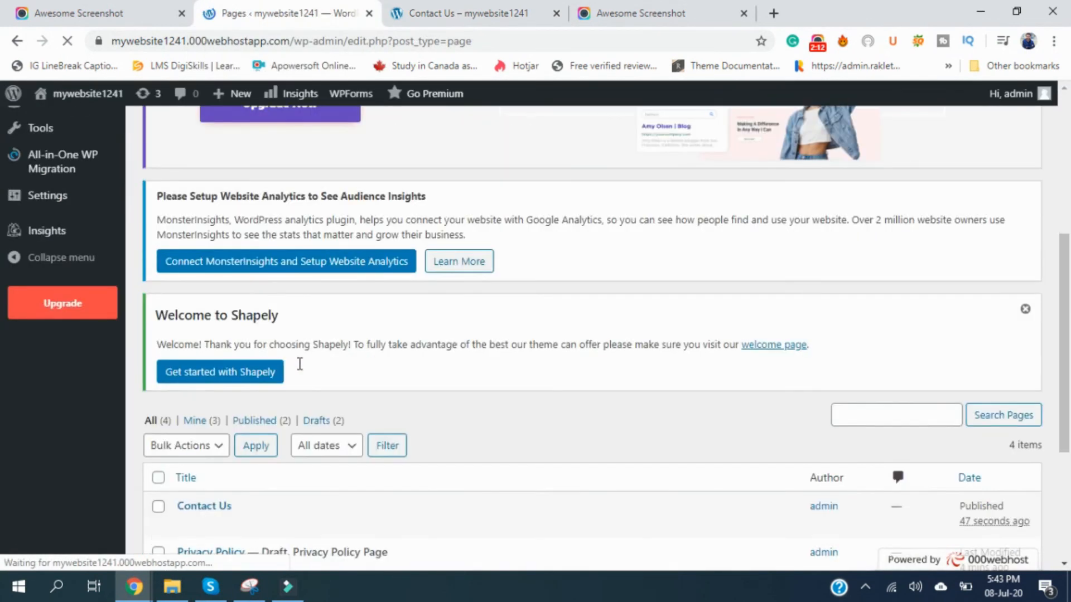
scroll(300, 364, up, 8)
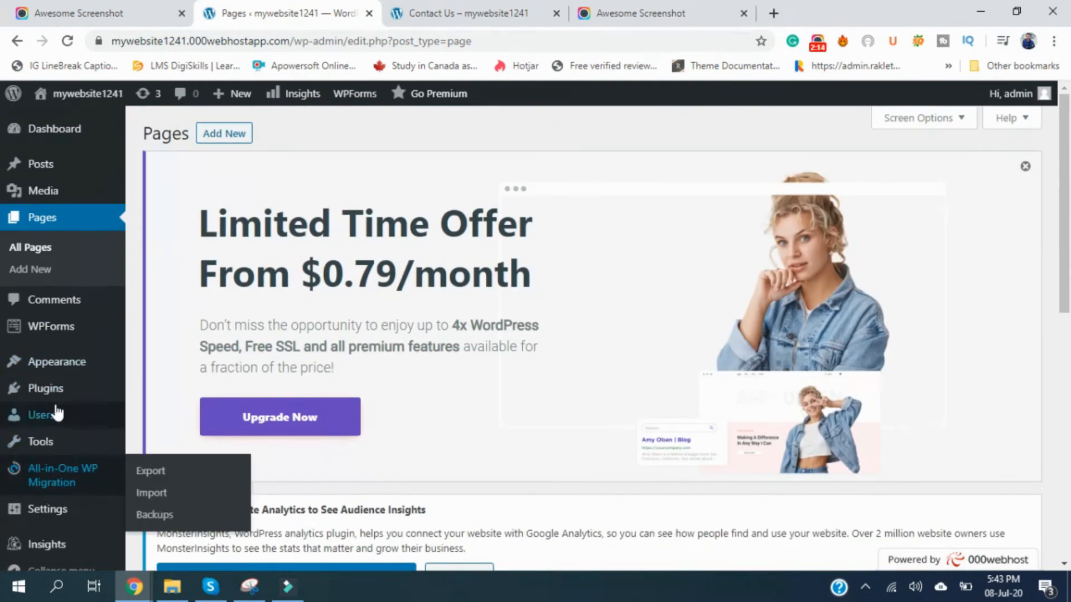
mouse_move(57, 400)
click(162, 421)
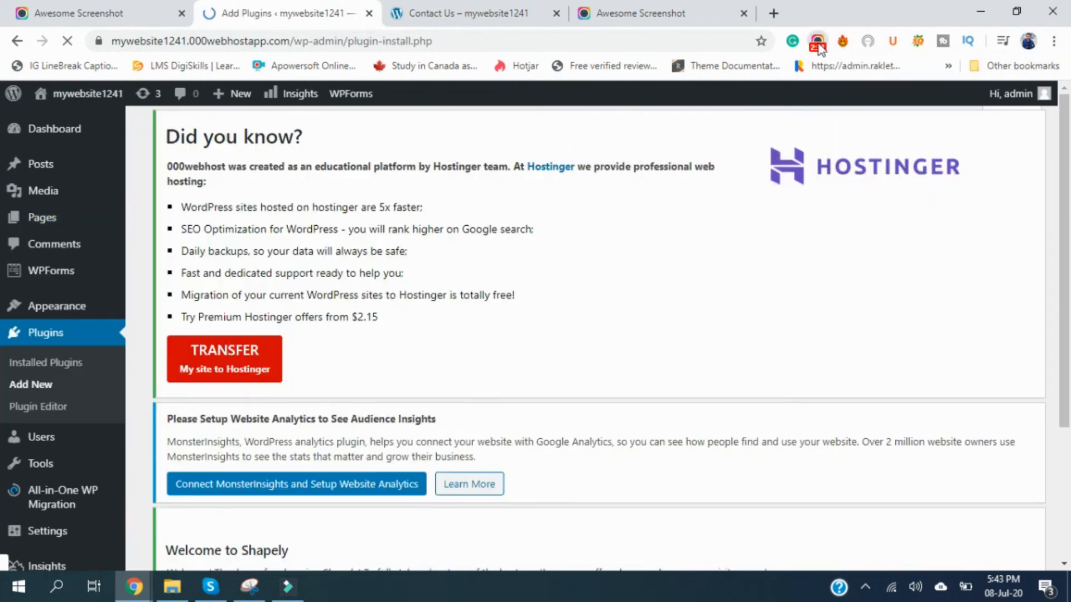
click(819, 49)
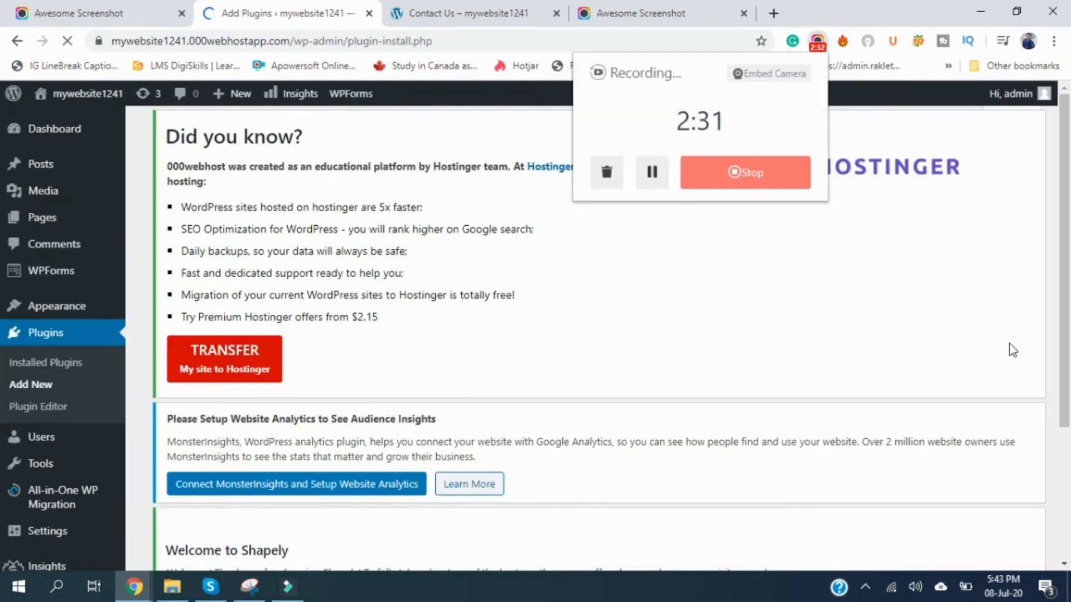
click(718, 121)
scroll(520, 383, down, 3)
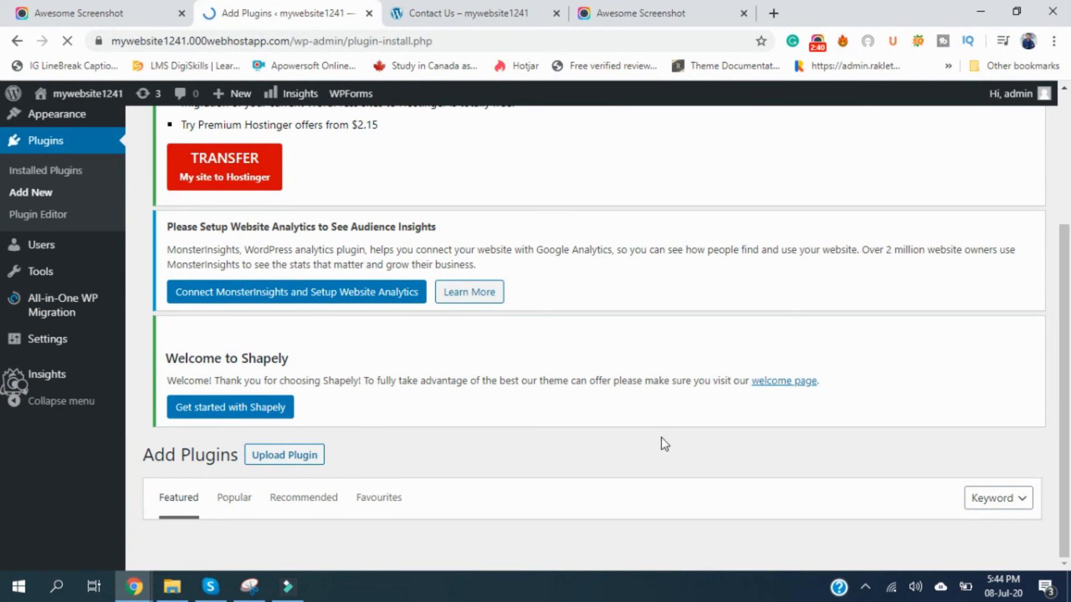
scroll(661, 437, up, 4)
scroll(661, 444, down, 4)
click(817, 42)
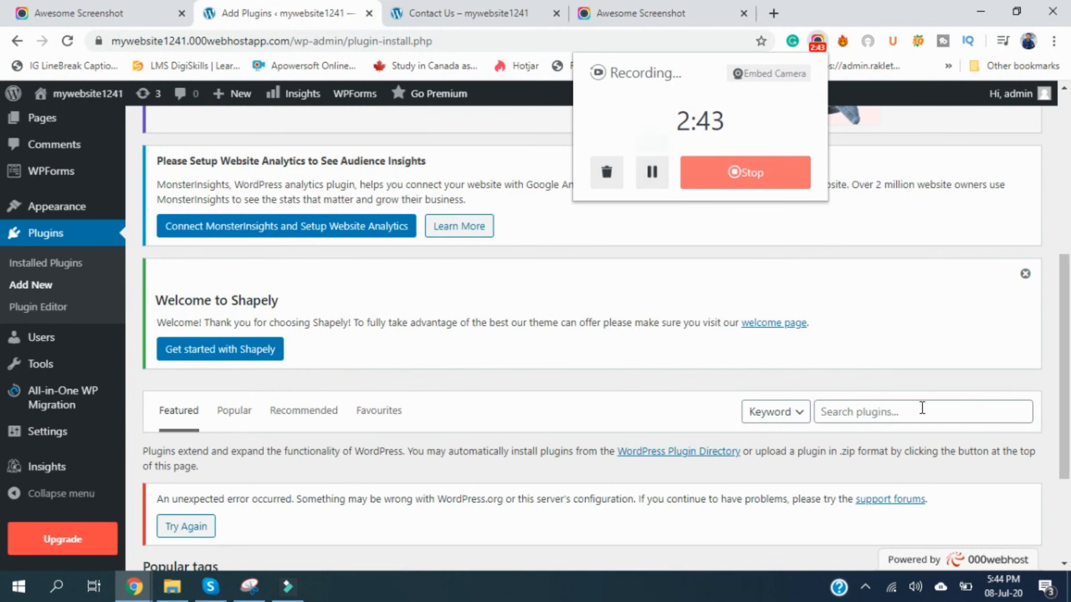
Search for the WooCommerce plugin by keyword and highlight the message text below the search results
click(920, 411)
text(WooCommerce)
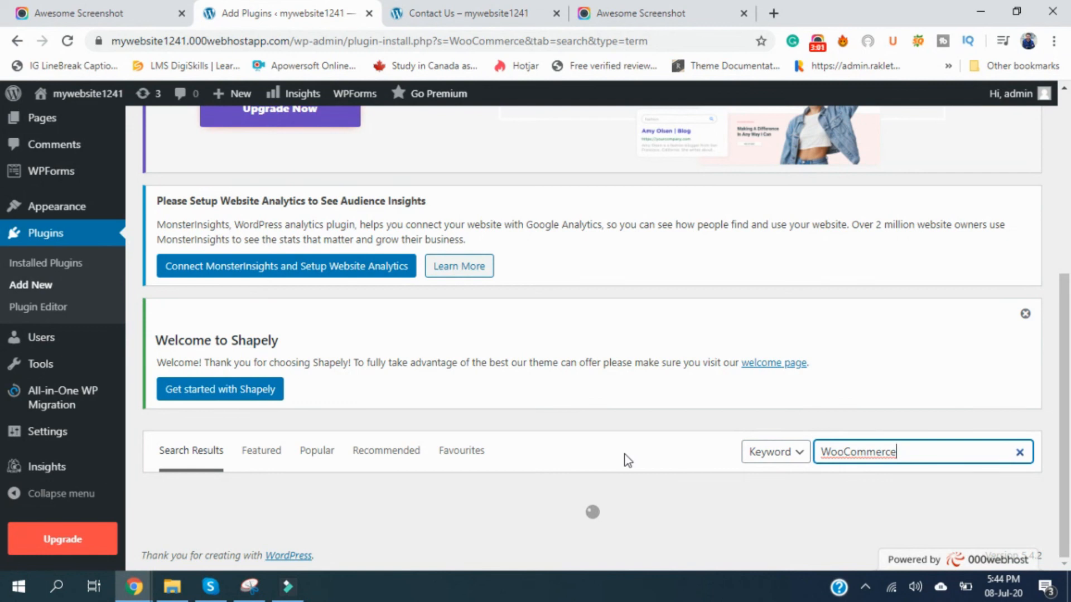
scroll(748, 234, down, 2)
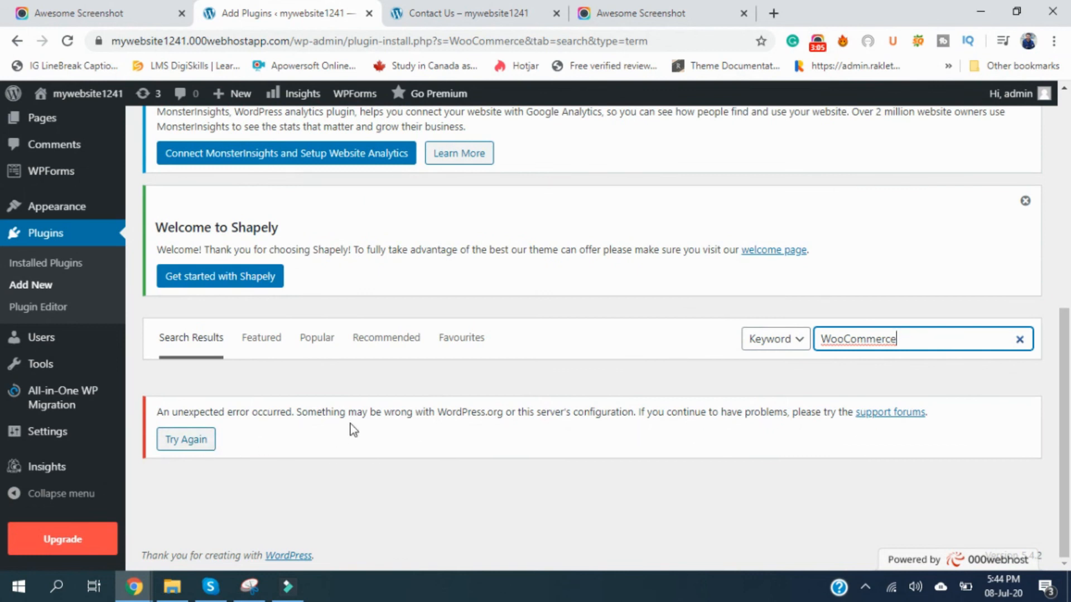
drag(942, 414, 180, 397)
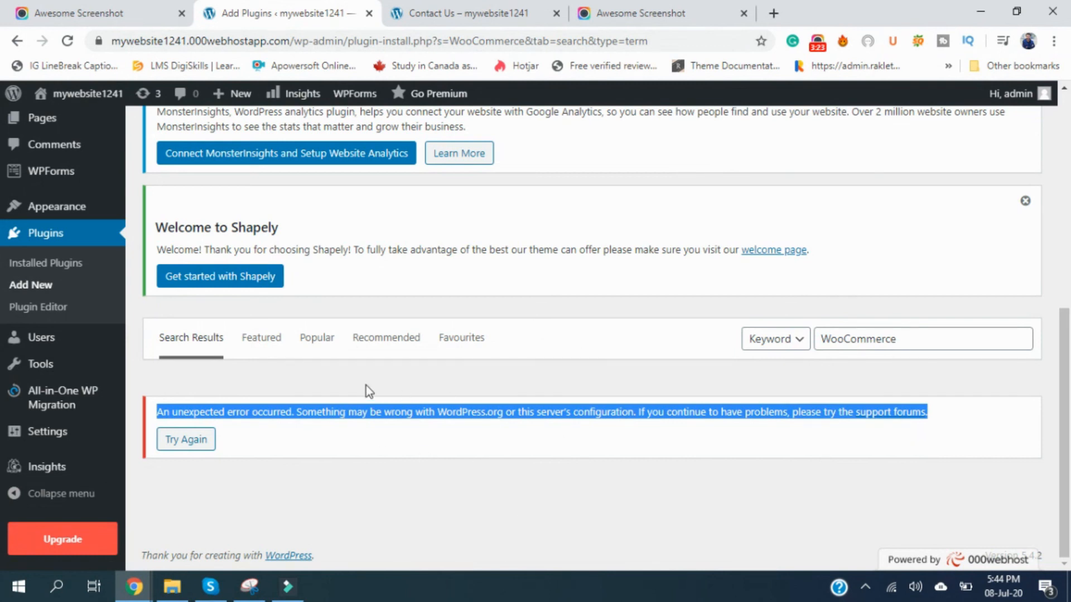
Clear the plugin search keyword and look over the Add Plugins page
click(835, 382)
click(931, 341)
click(1020, 339)
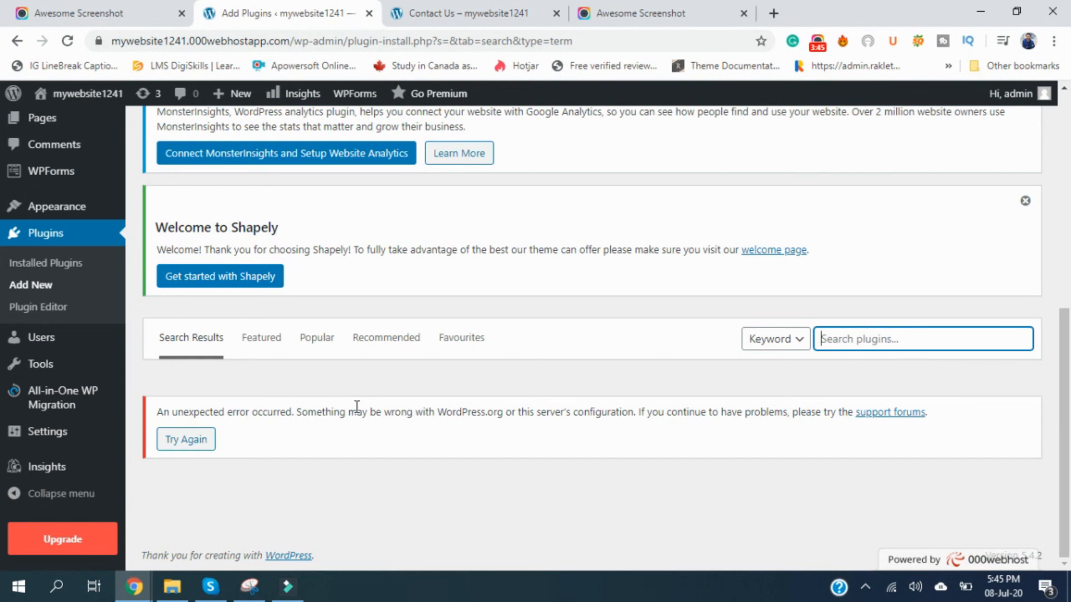
scroll(357, 407, up, 8)
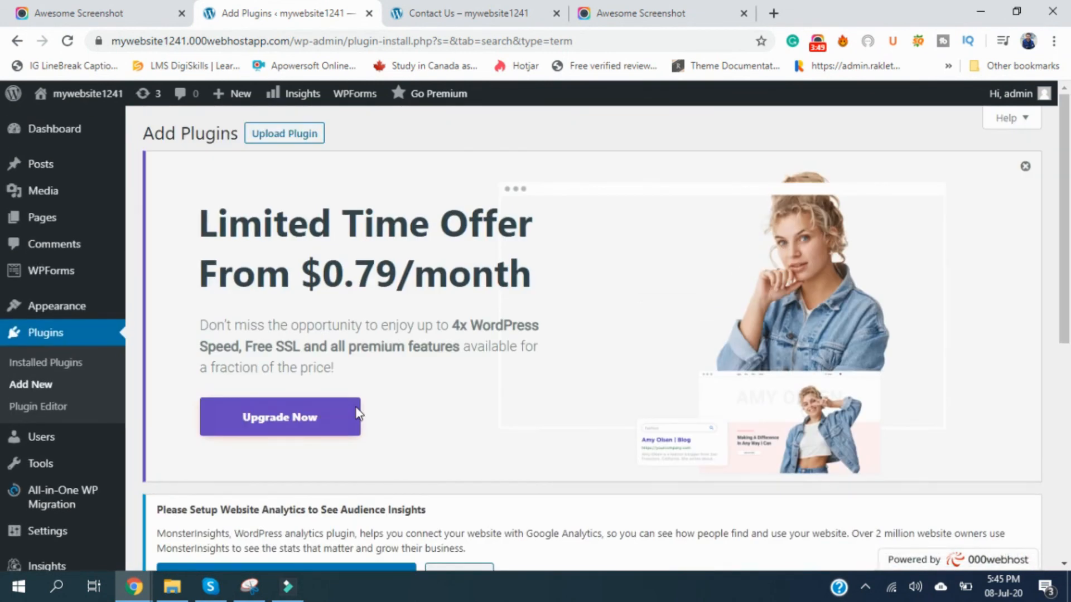
scroll(357, 412, down, 4)
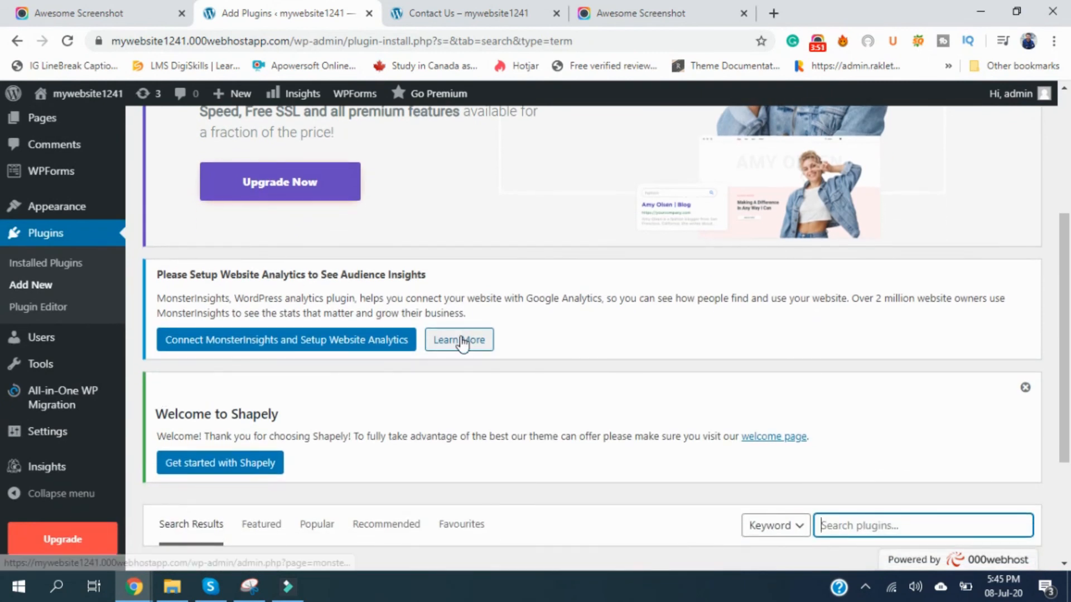
scroll(461, 343, down, 3)
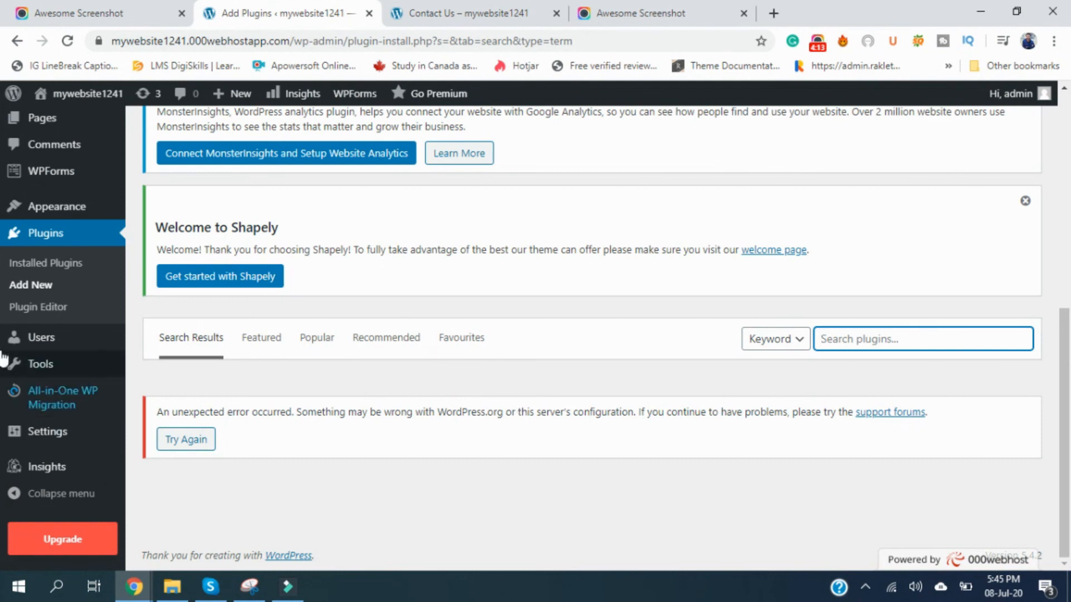
mouse_move(42, 348)
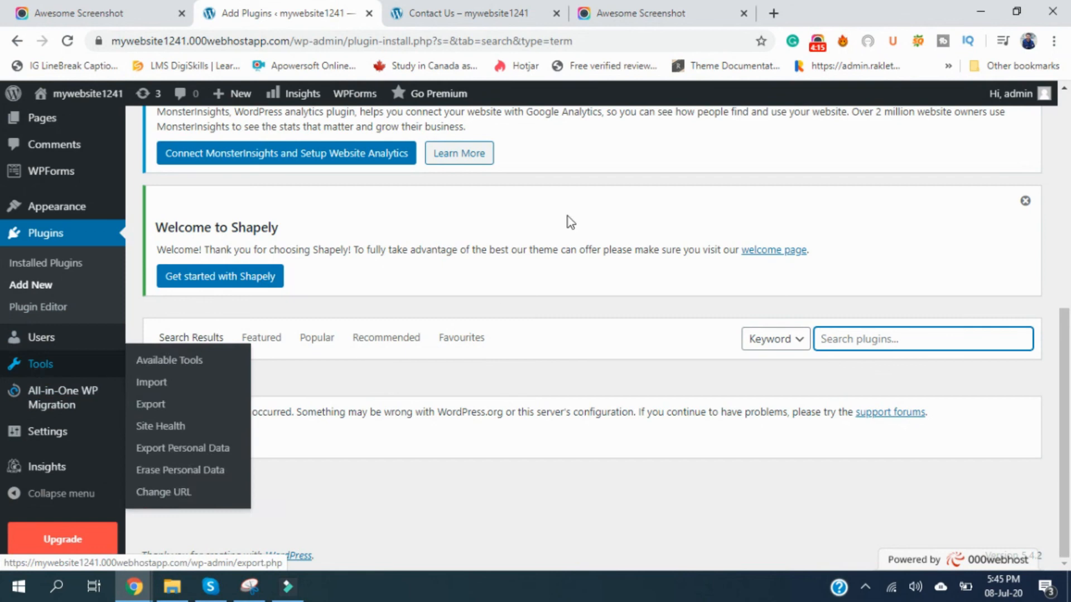